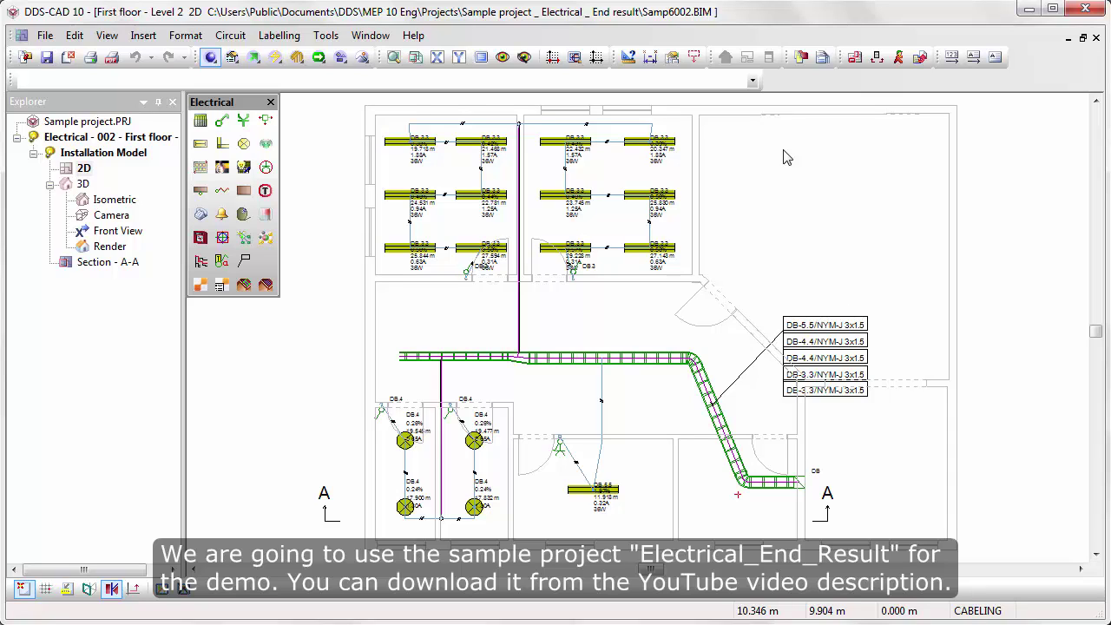
- Create the Plot-Layout model on an A3 sheet with its title field scaled to 0.5
left_click(898, 58)
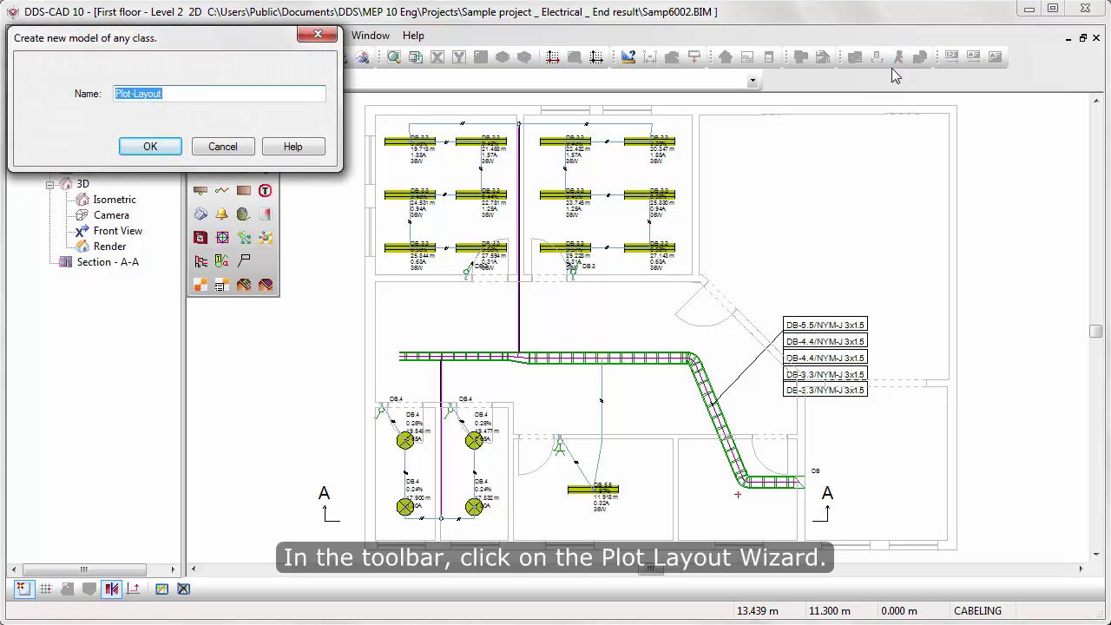
left_click(156, 149)
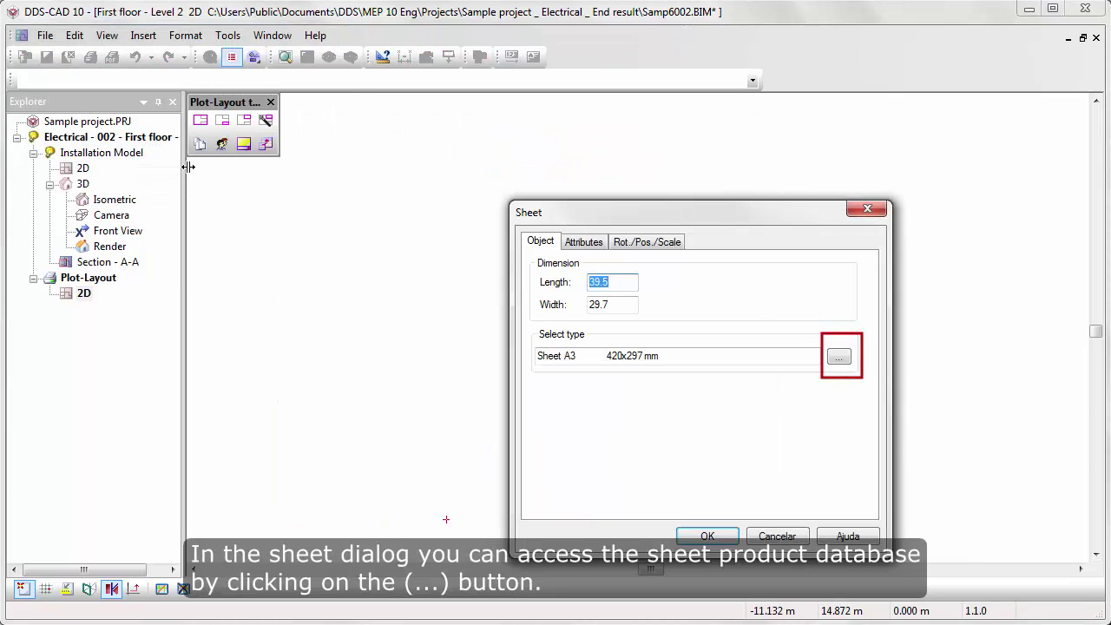
left_click(709, 536)
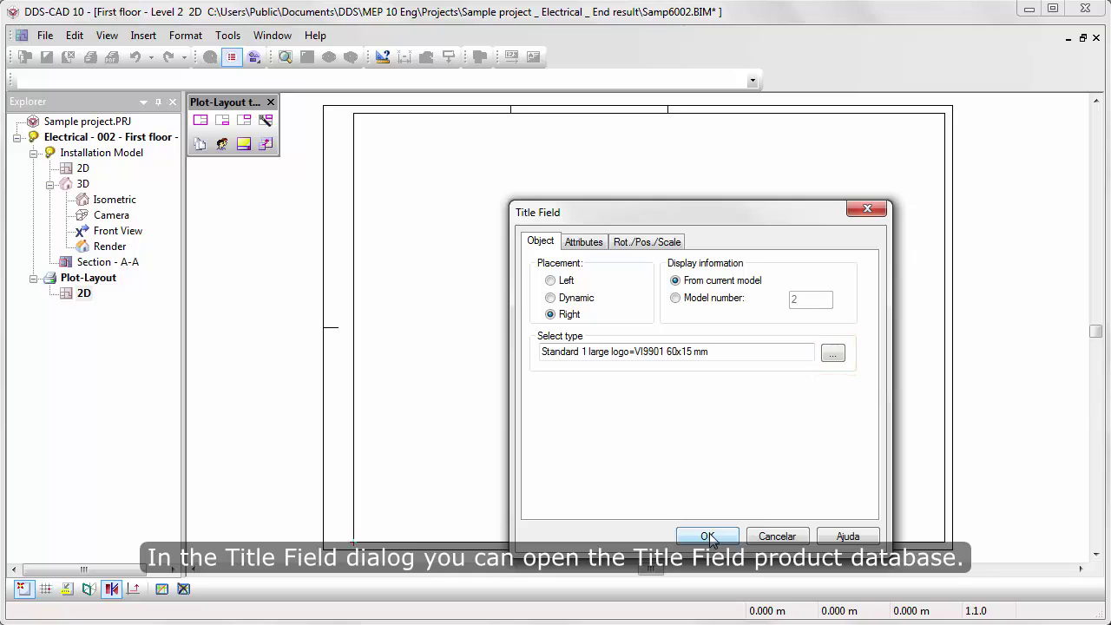
left_click(651, 249)
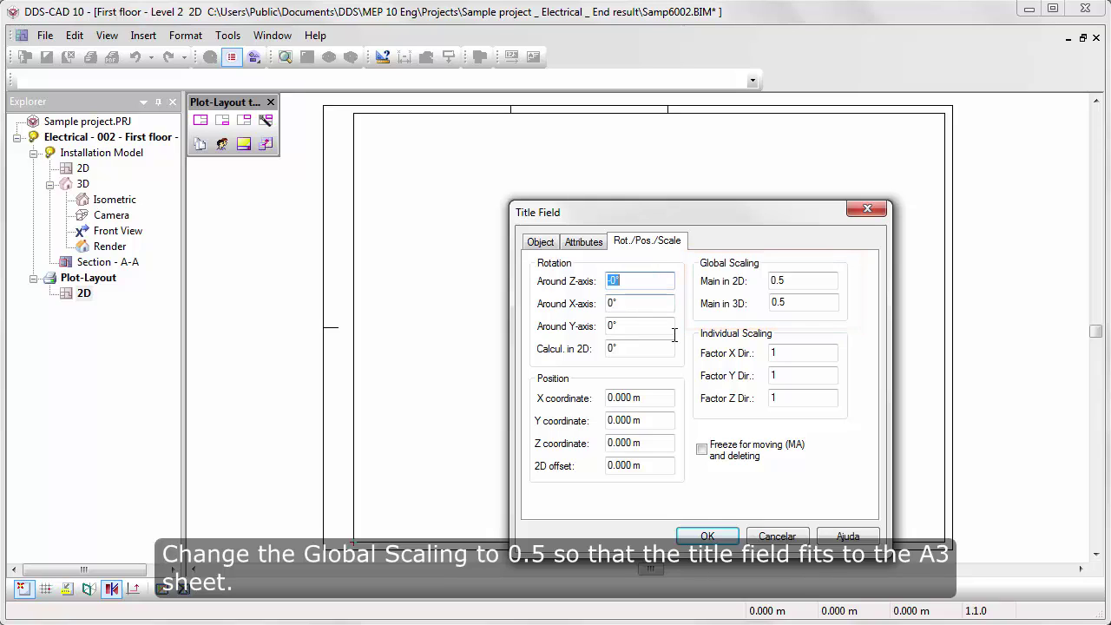
left_click(707, 536)
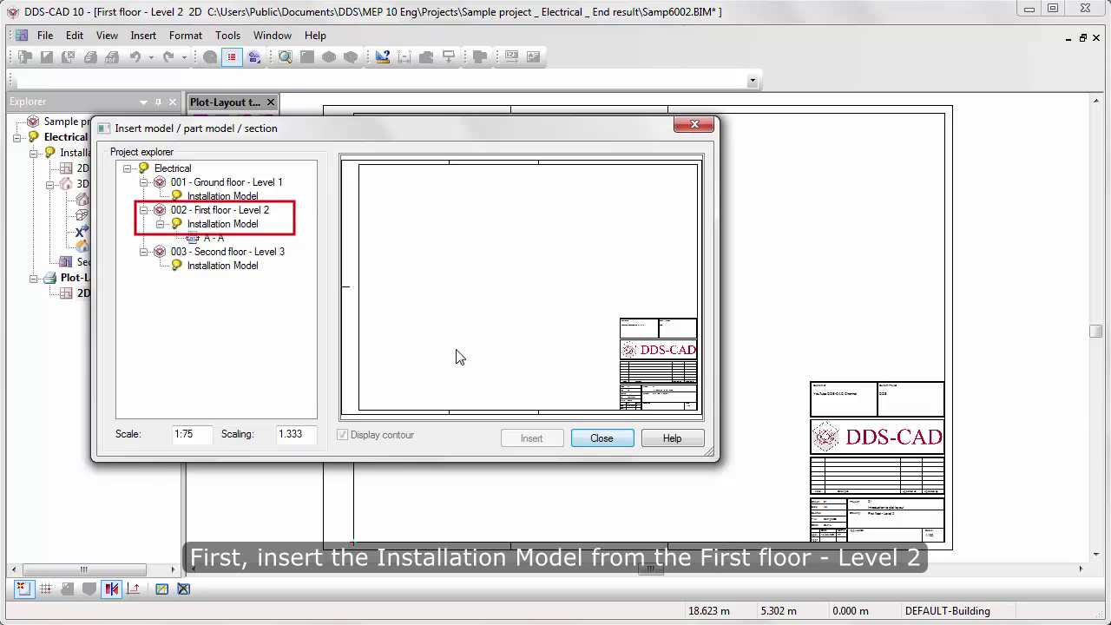
- Place the First floor installation plan at 1:100 in the sheet's upper left
left_click(254, 226)
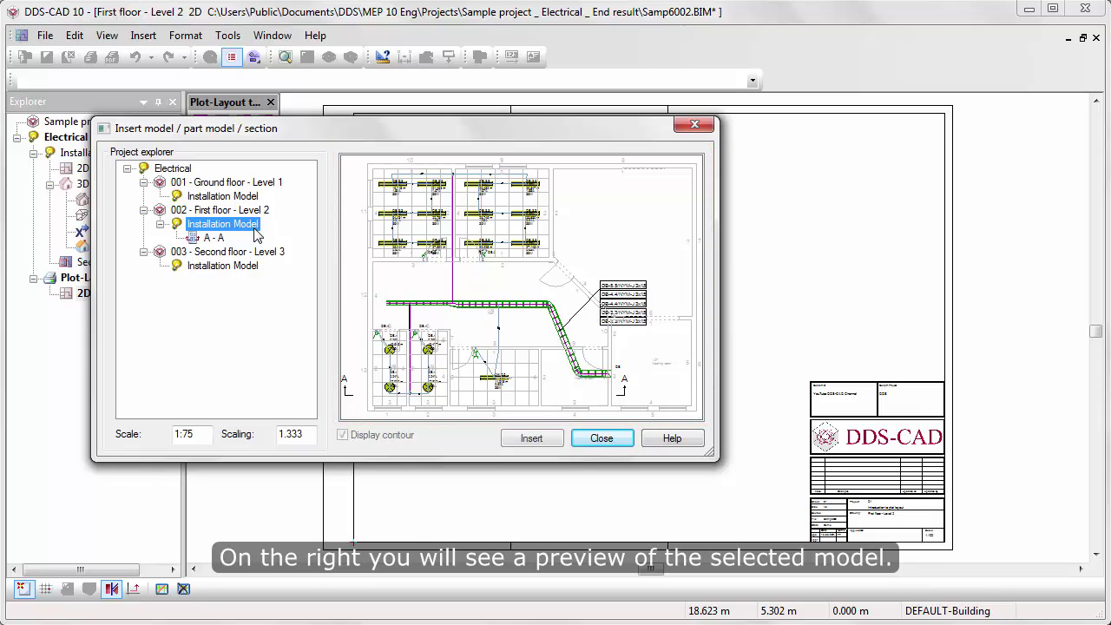
left_click(205, 435)
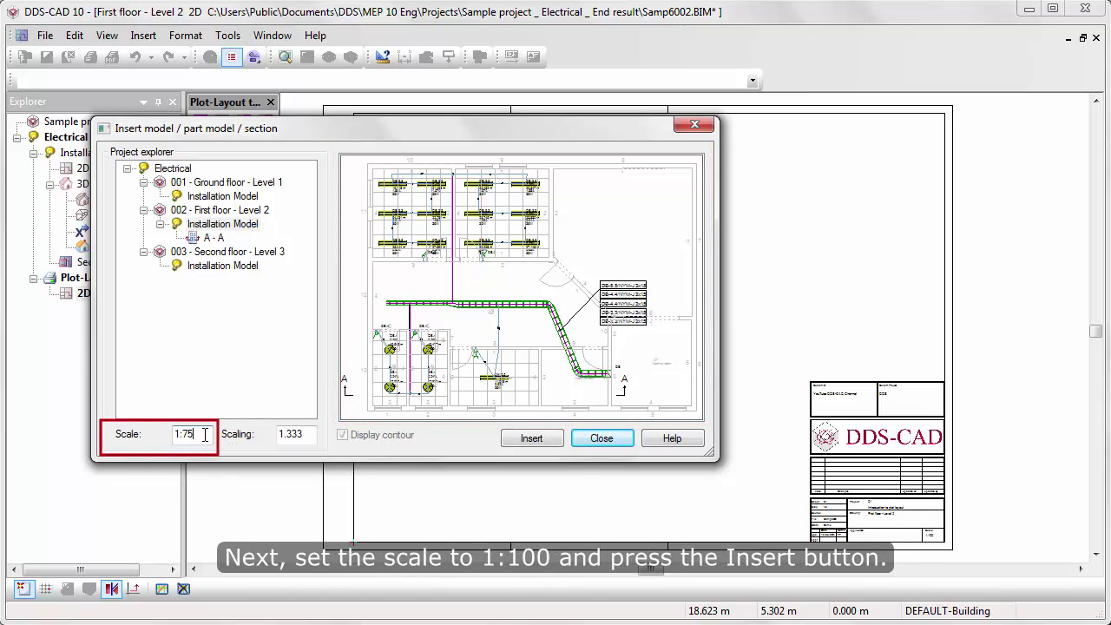
key("BackSpace")
key("BackSpace")
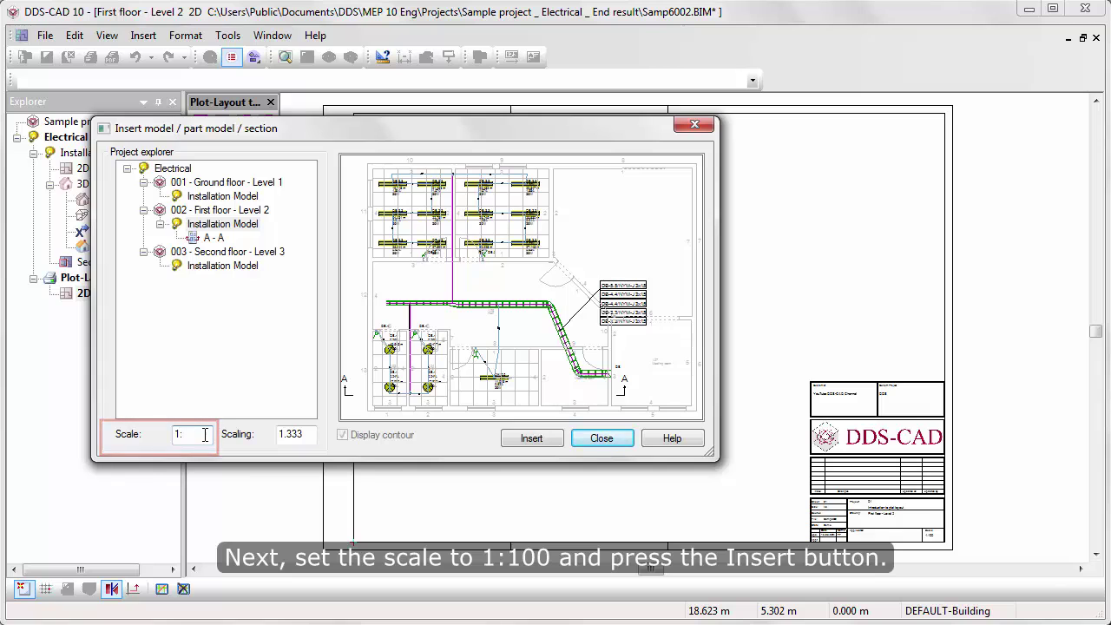
type("100")
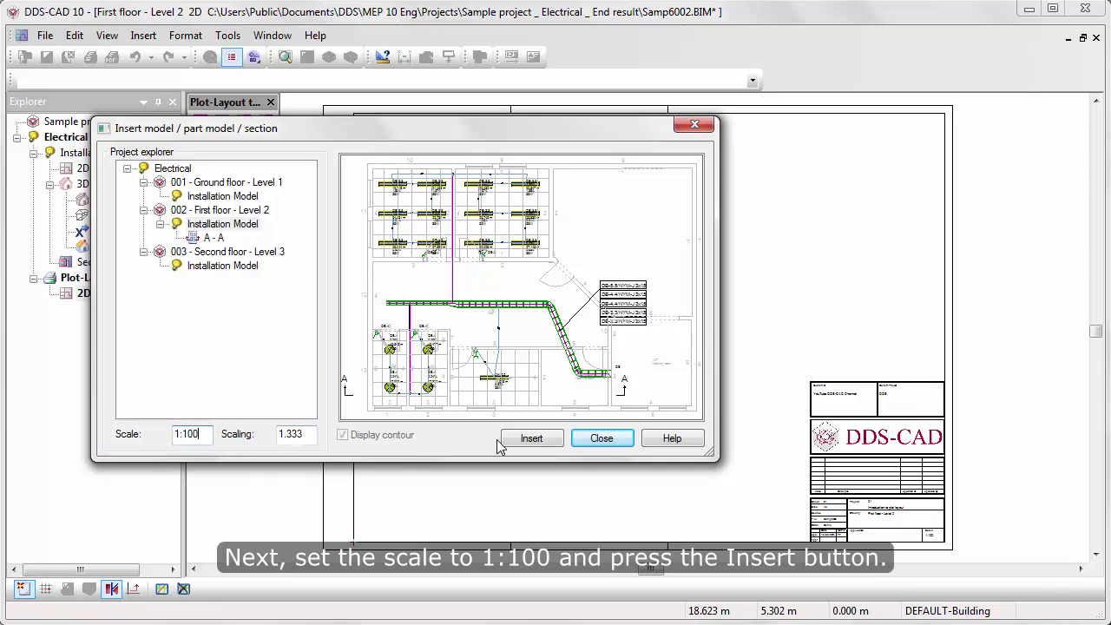
left_click(517, 439)
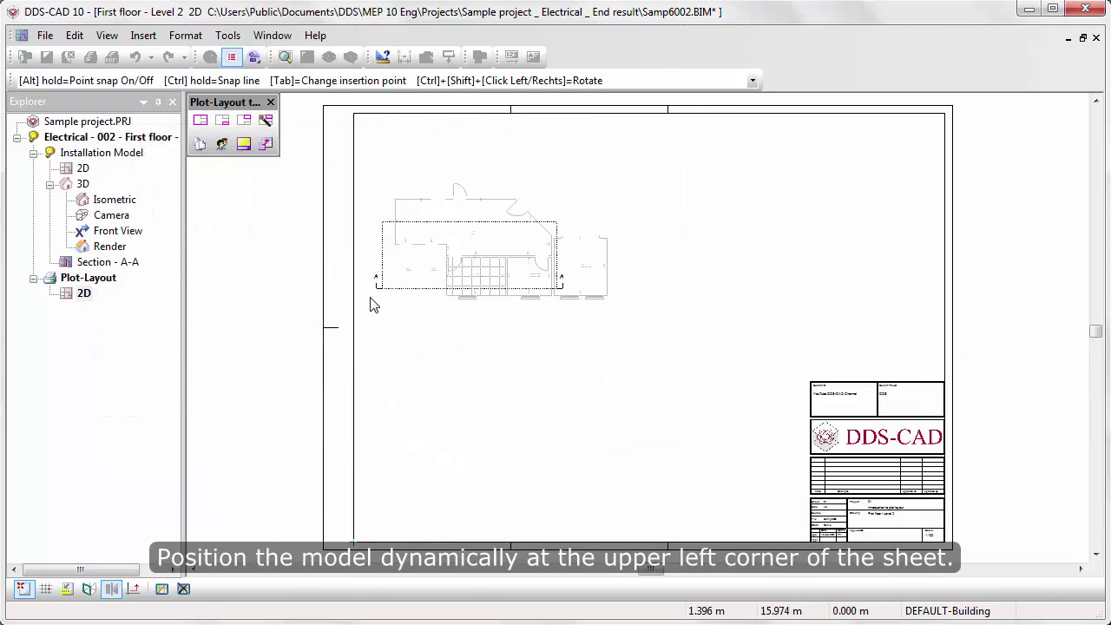
left_click(364, 299)
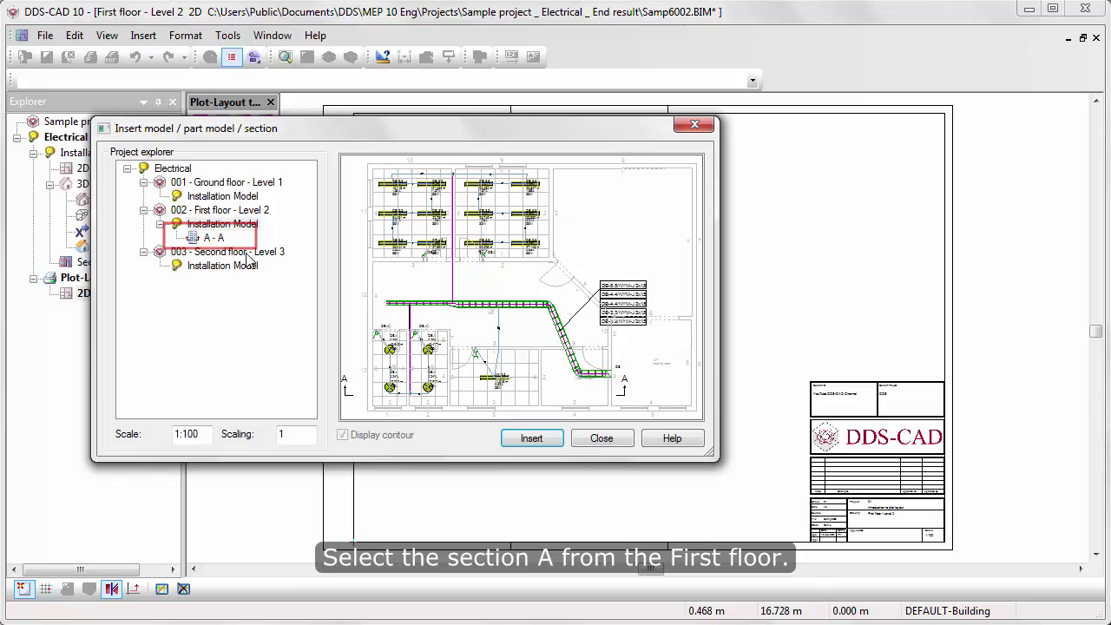
- Place section A-A at 1:75 below the floor plan
left_click(212, 239)
left_click(209, 434)
type("75")
left_click(520, 438)
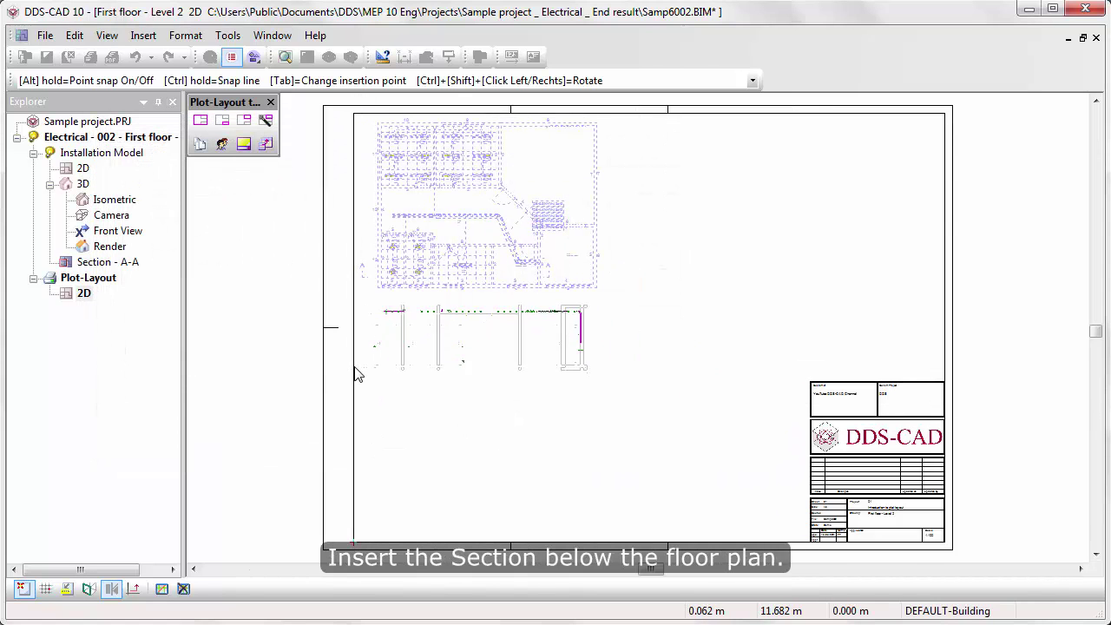
left_click(361, 374)
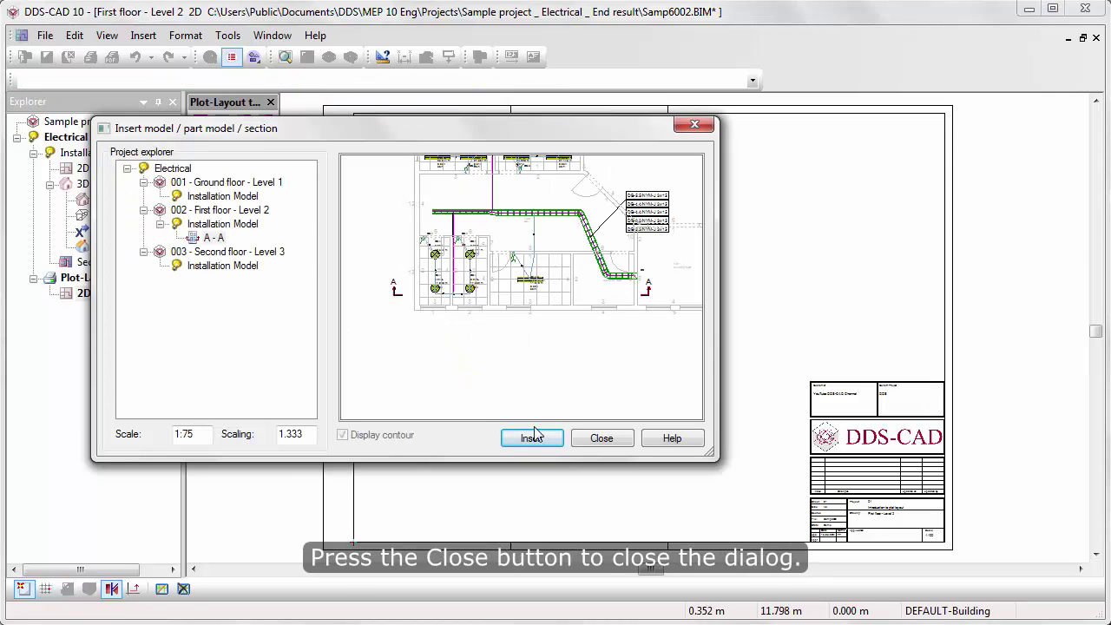
- Close view insertion and accept the First floor - Level 2, 1:100, A3 plot information
left_click(574, 436)
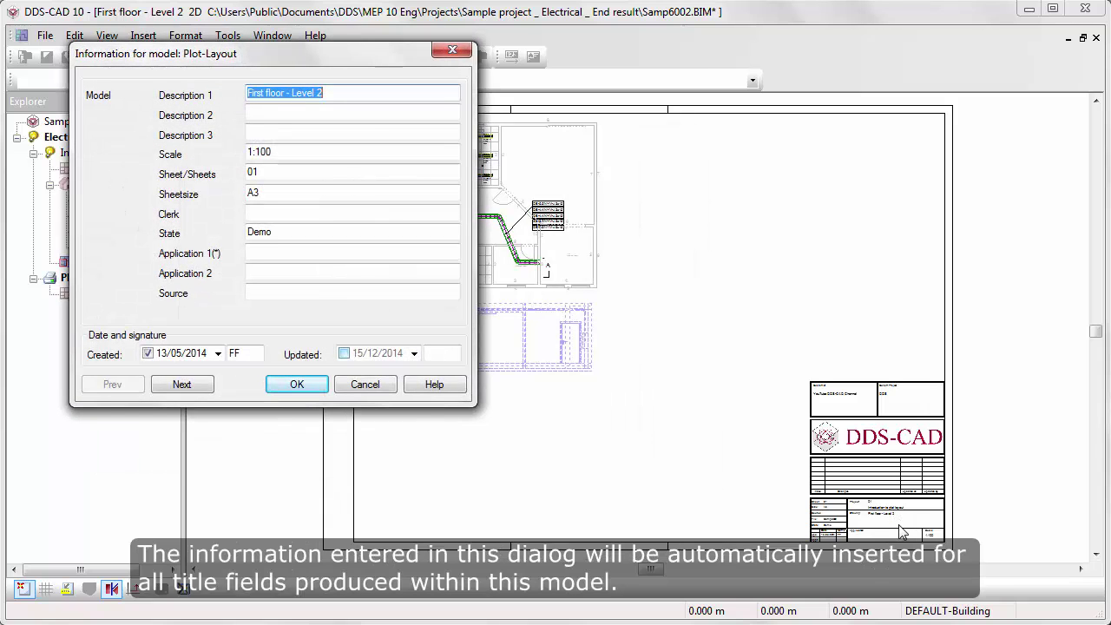
scroll(901, 531, "up", 2)
scroll(899, 547, "up", 1)
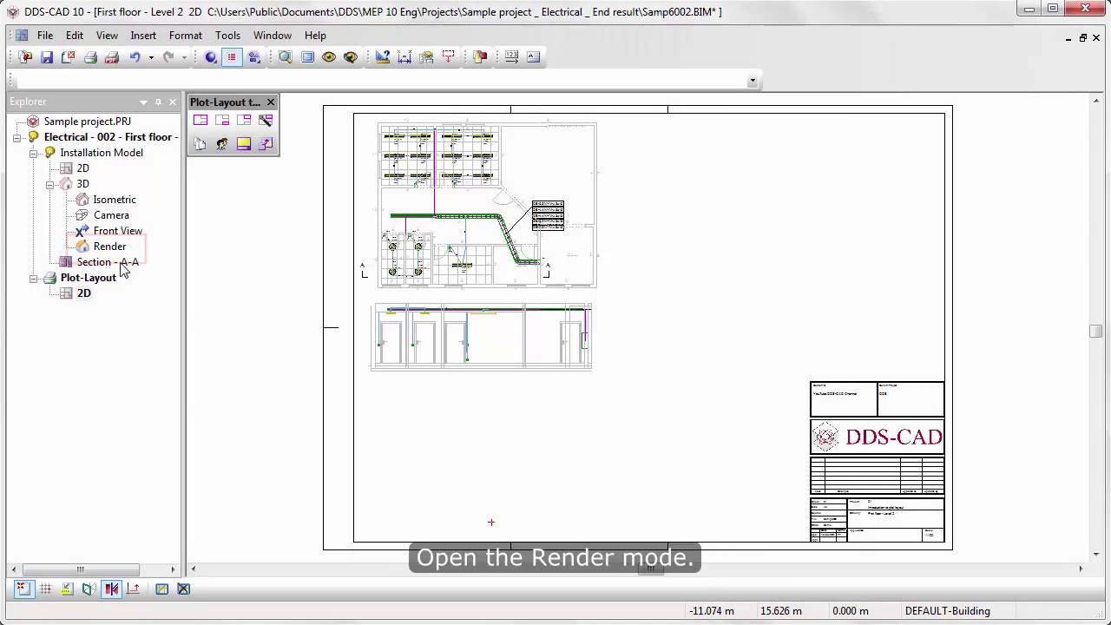
- Raytrace the first floor 3D view and export the render as Render.tif
double_click(108, 246)
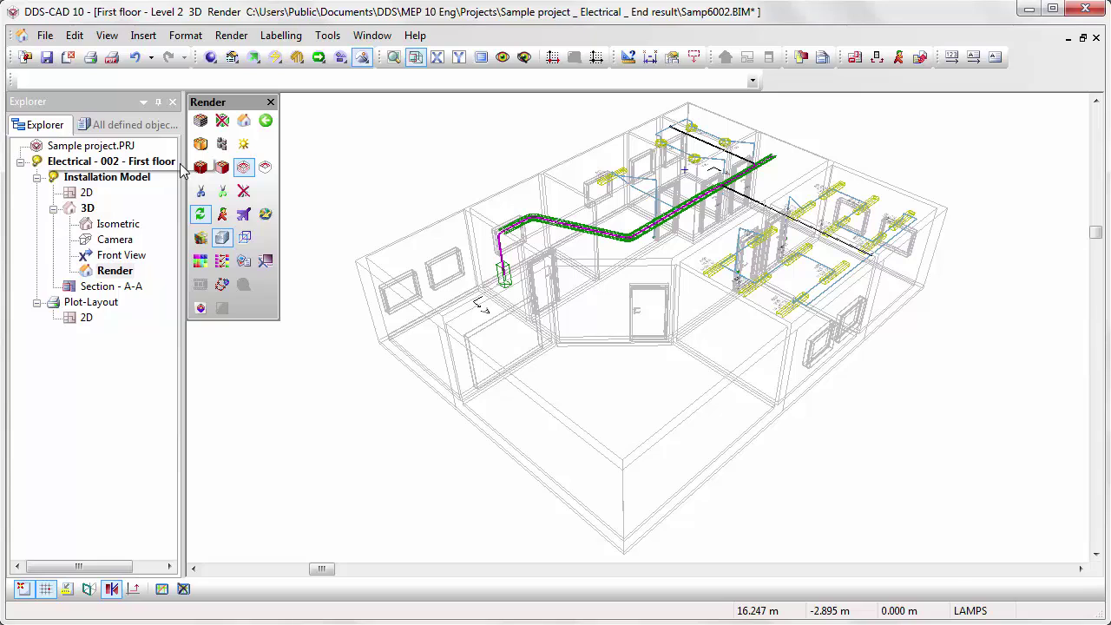
left_click(200, 145)
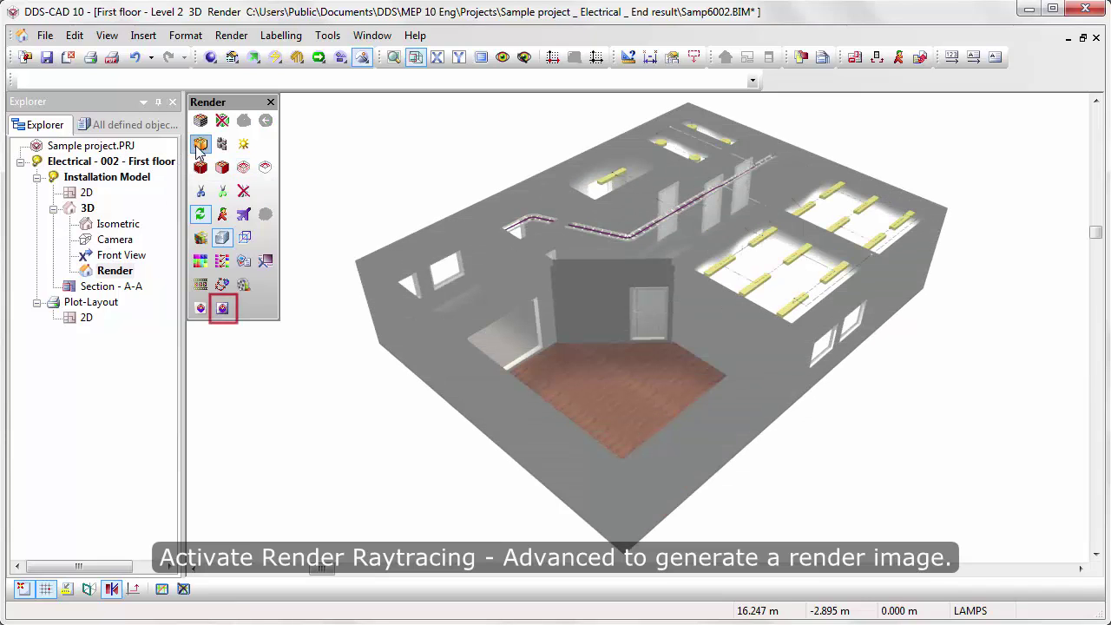
left_click(224, 309)
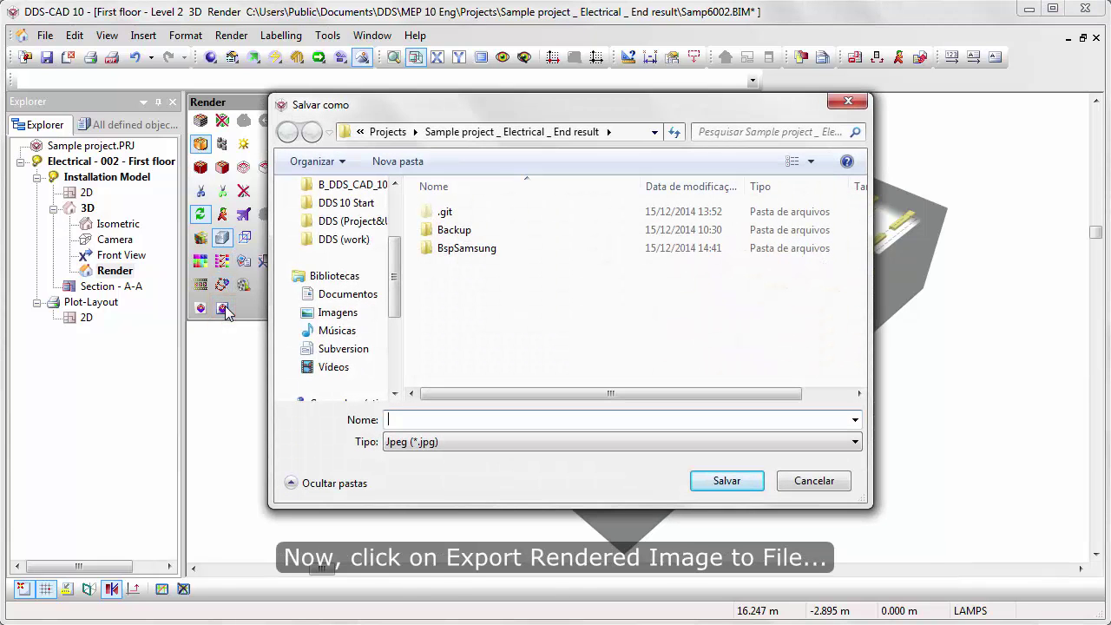
type("Render")
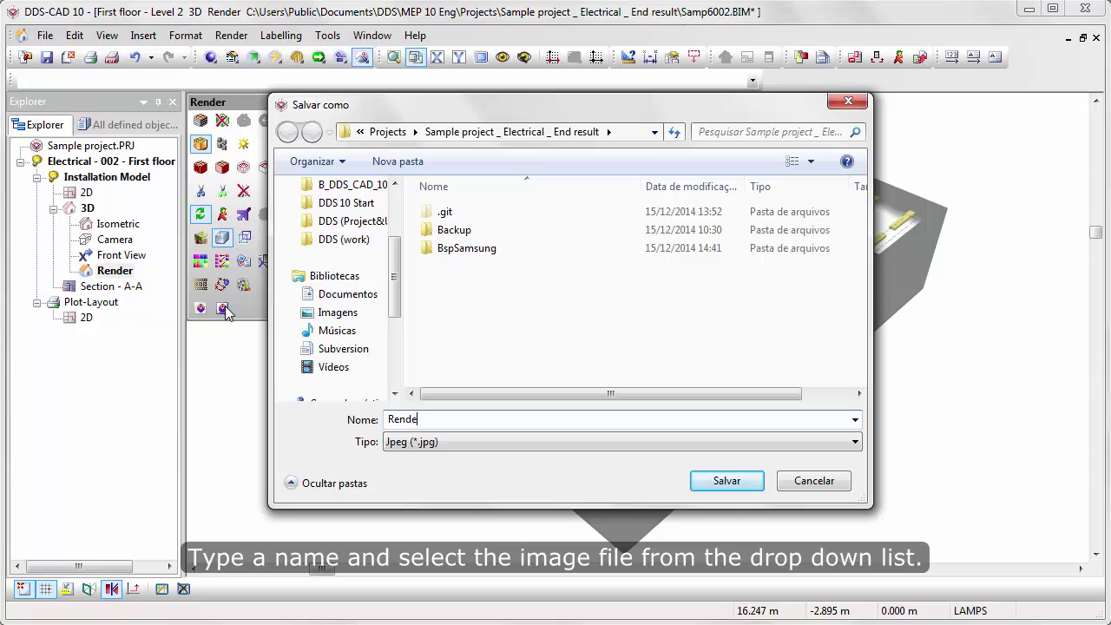
left_click(539, 442)
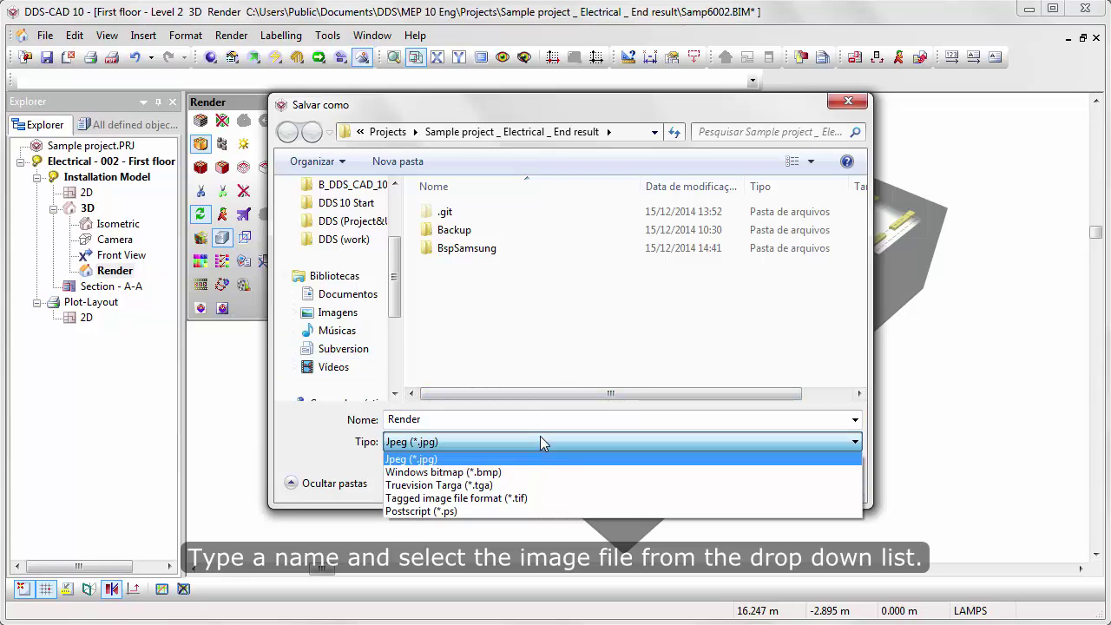
left_click(547, 499)
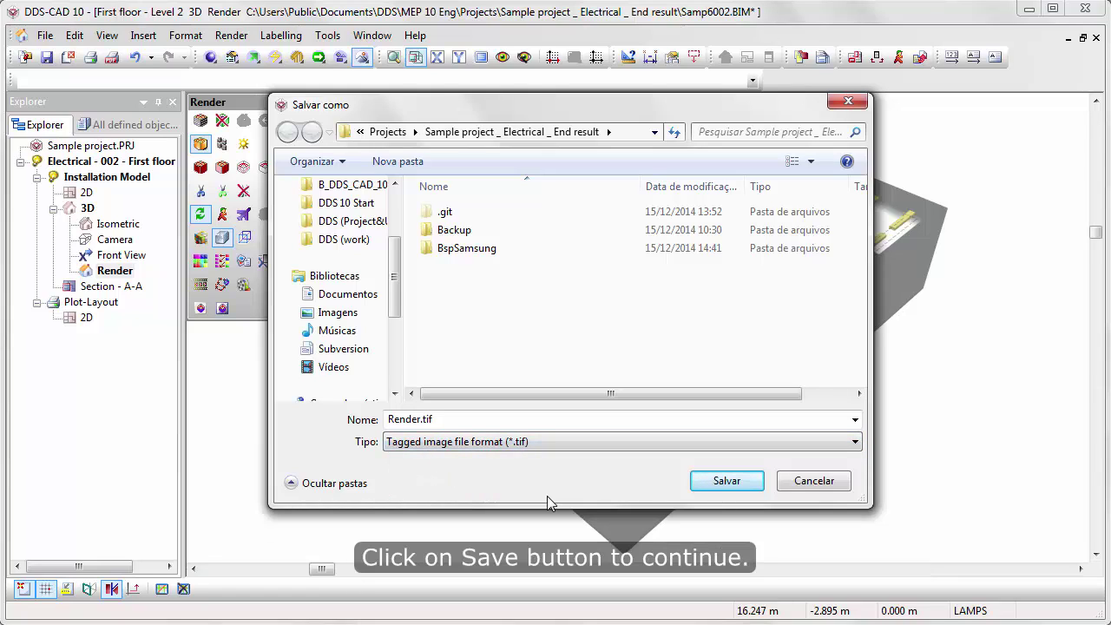
left_click(701, 487)
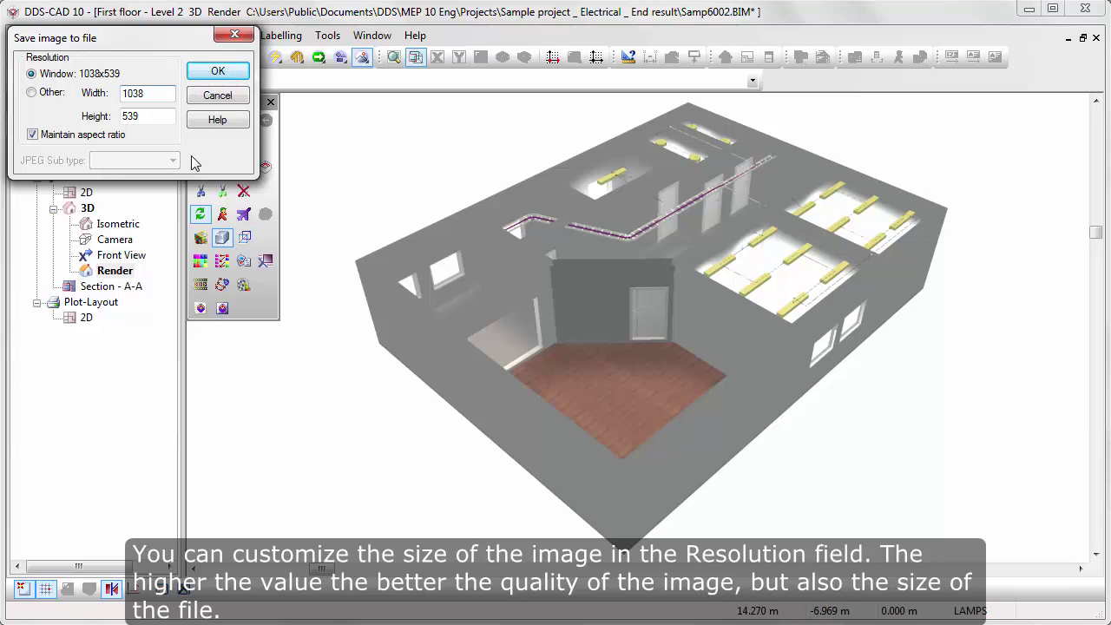
- Set the exported image resolution to 8000 by 4154 pixels
left_click_drag(161, 99, 111, 104)
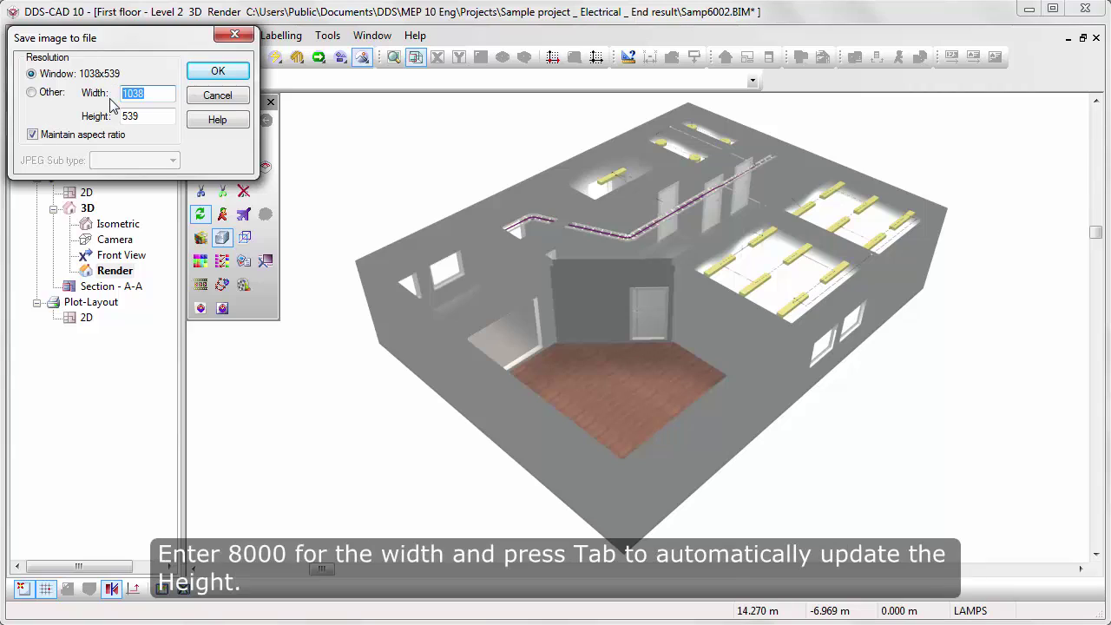
type("8000")
key("Tab")
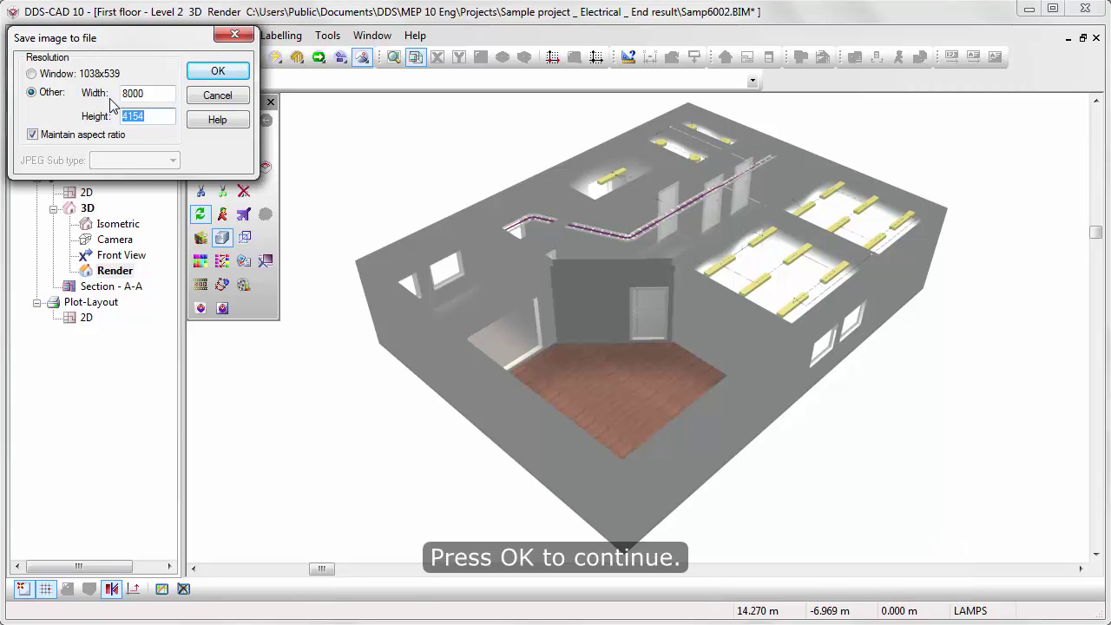
left_click(193, 74)
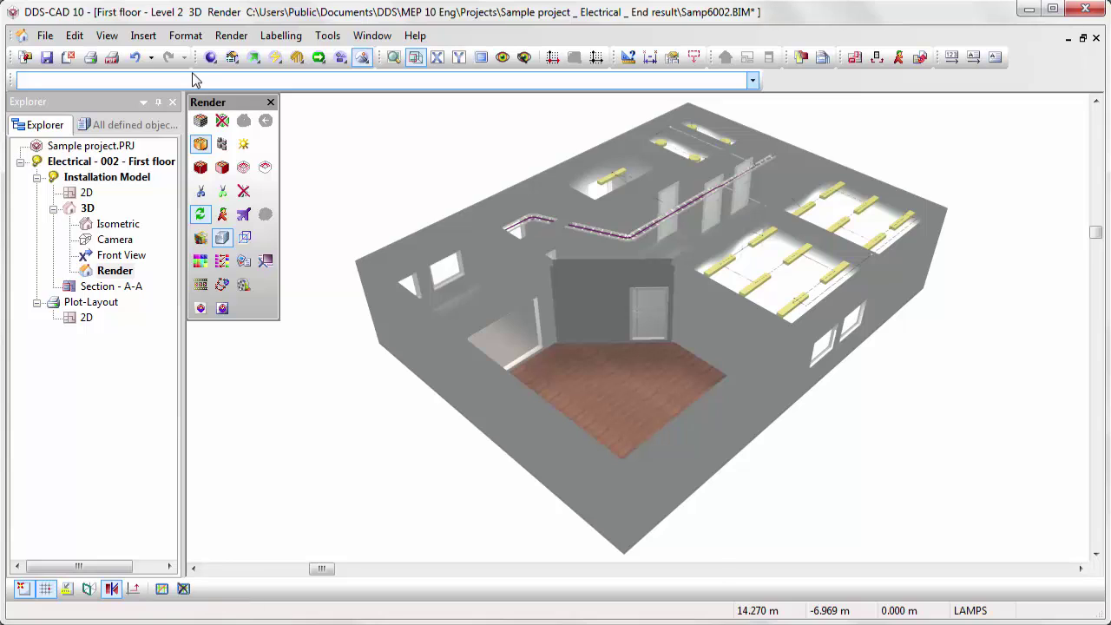
- Insert Render.tif as an image Xref at 1:5, placed in the sheet's lower left below section A-A
double_click(83, 316)
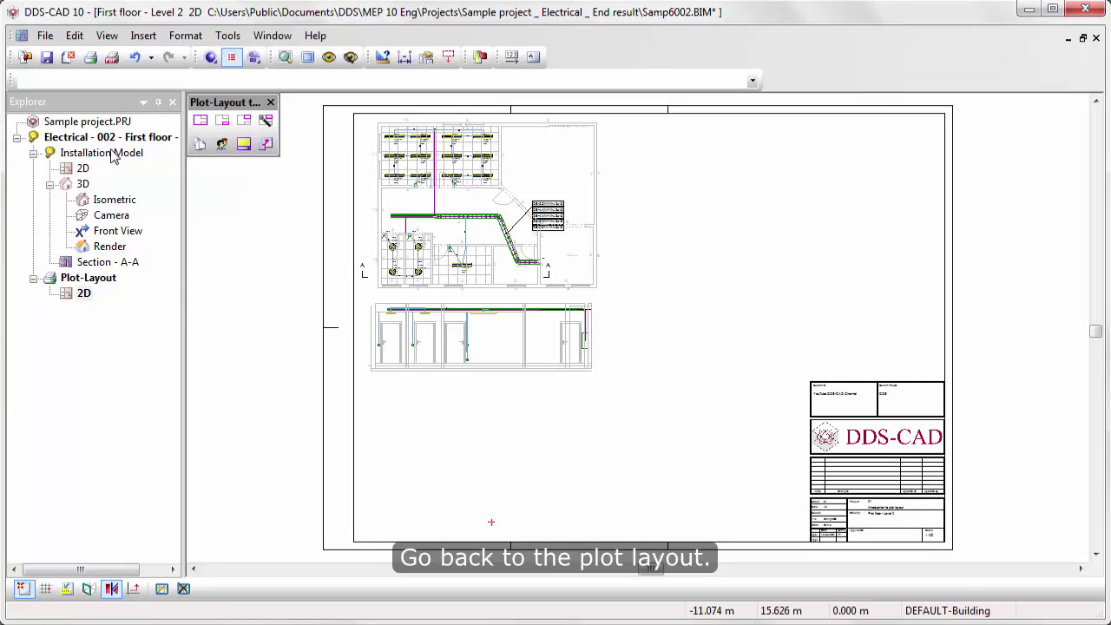
left_click(143, 37)
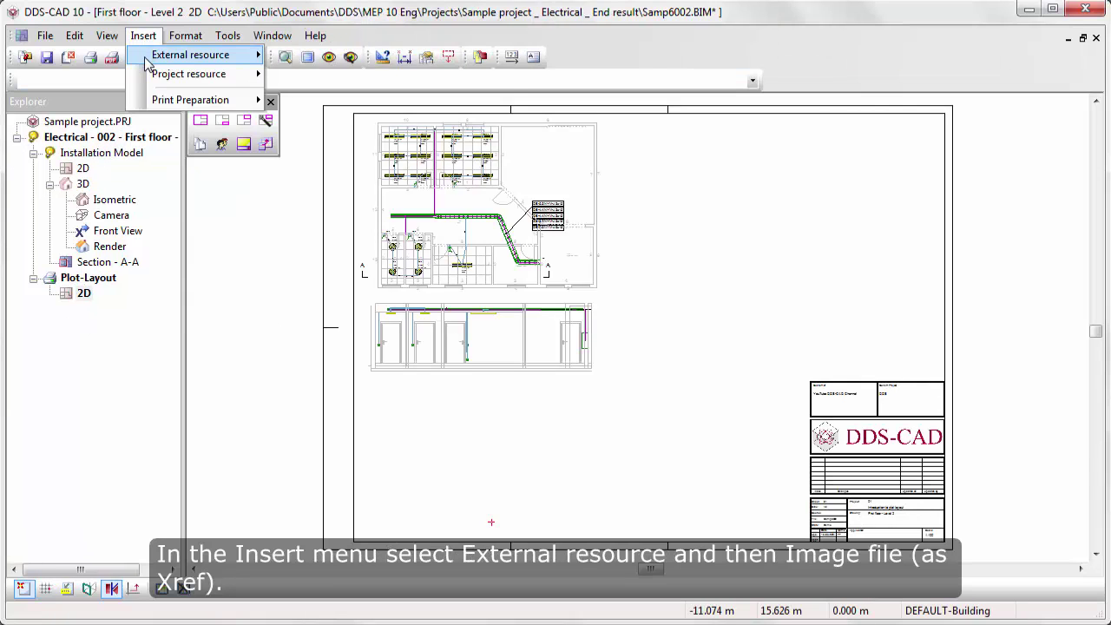
mouse_move(190, 55)
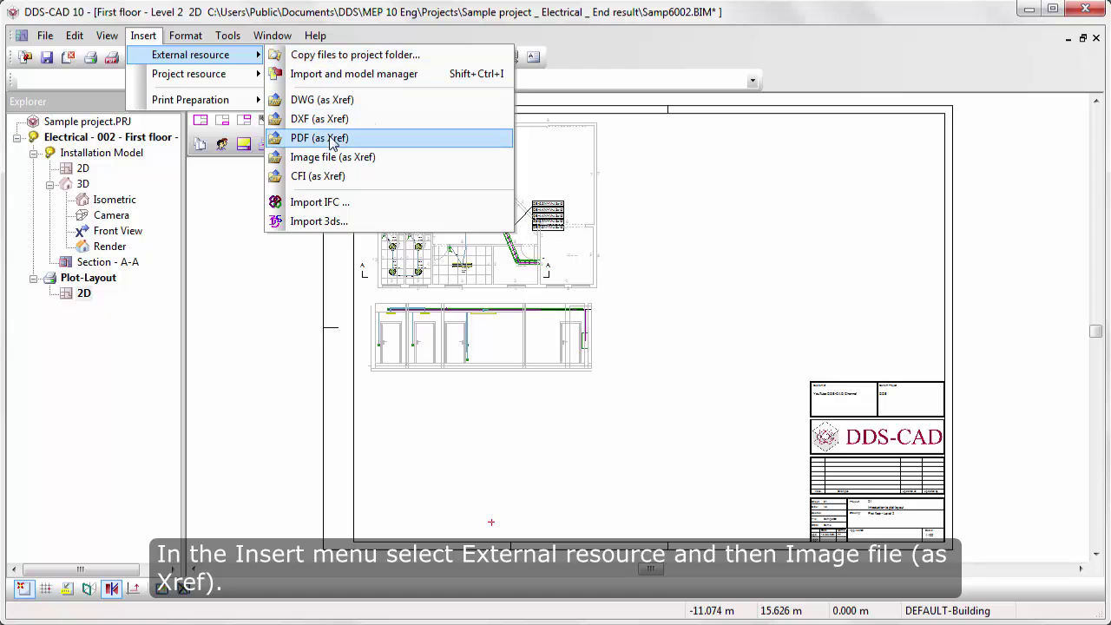
left_click(334, 157)
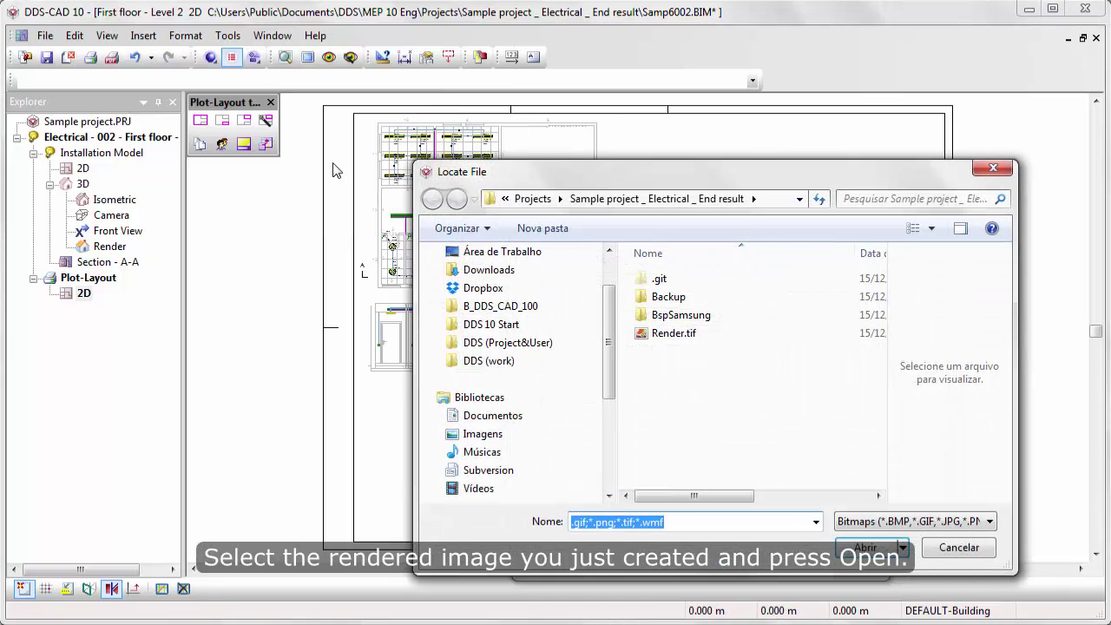
left_click(650, 337)
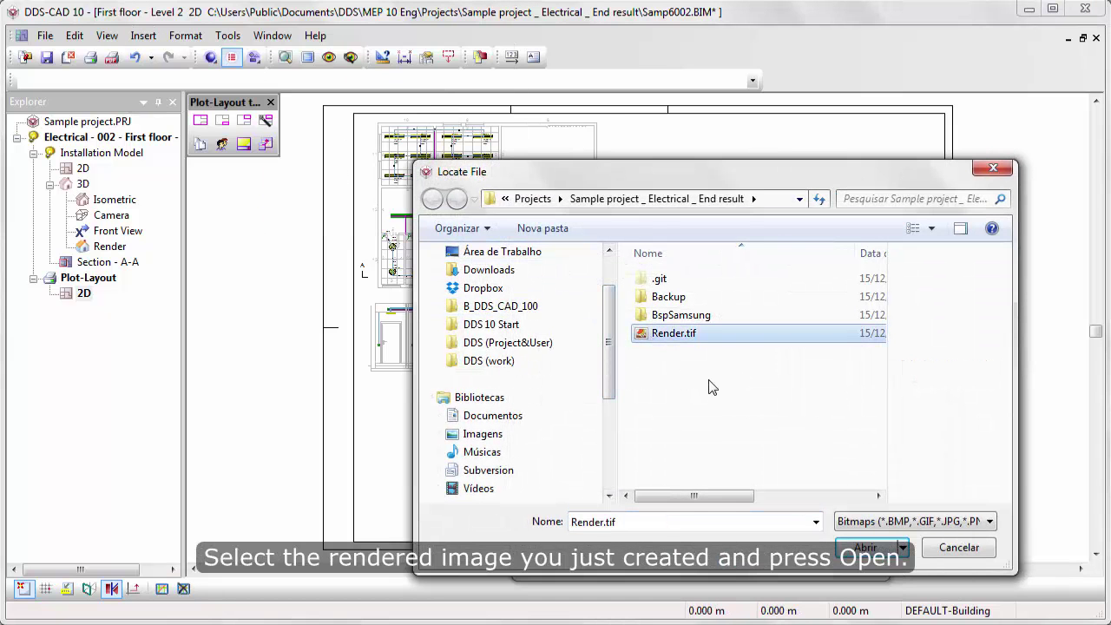
left_click(866, 547)
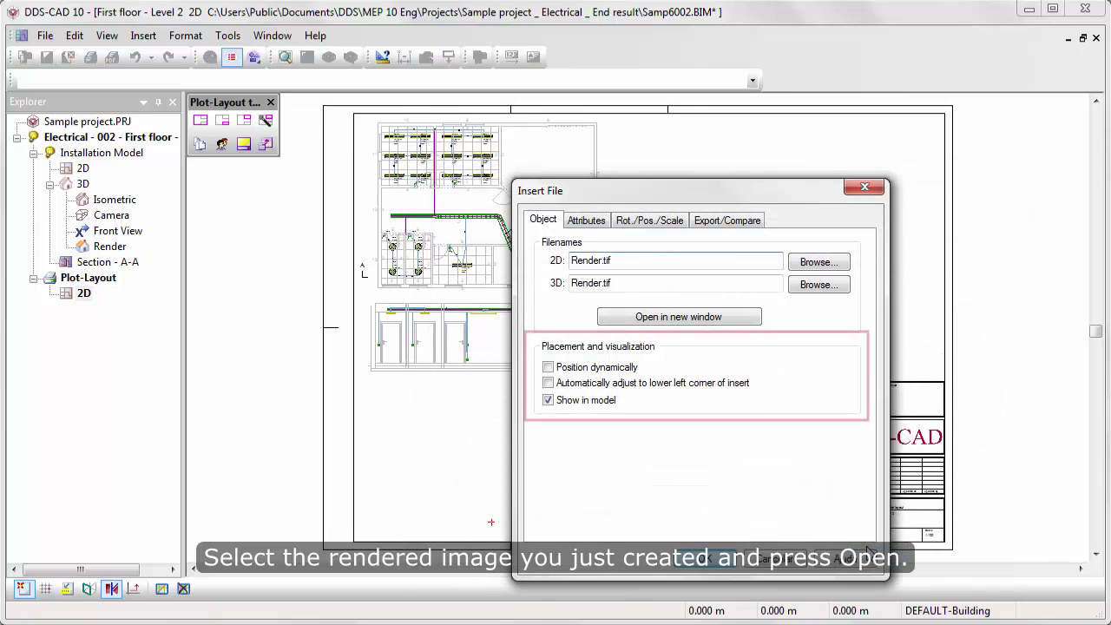
left_click(561, 373)
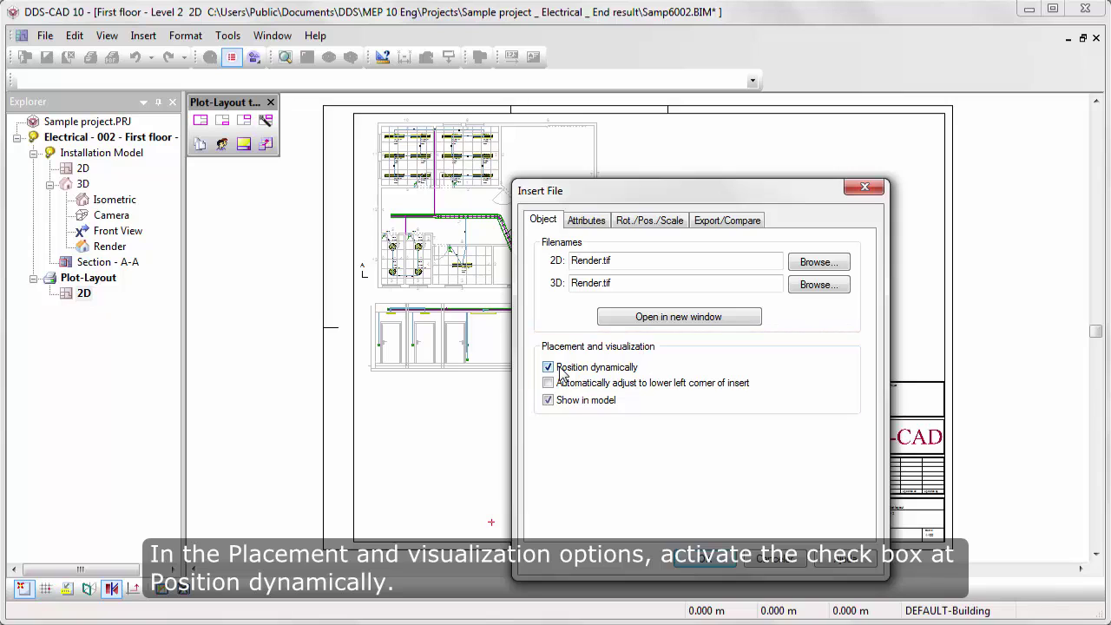
left_click(631, 223)
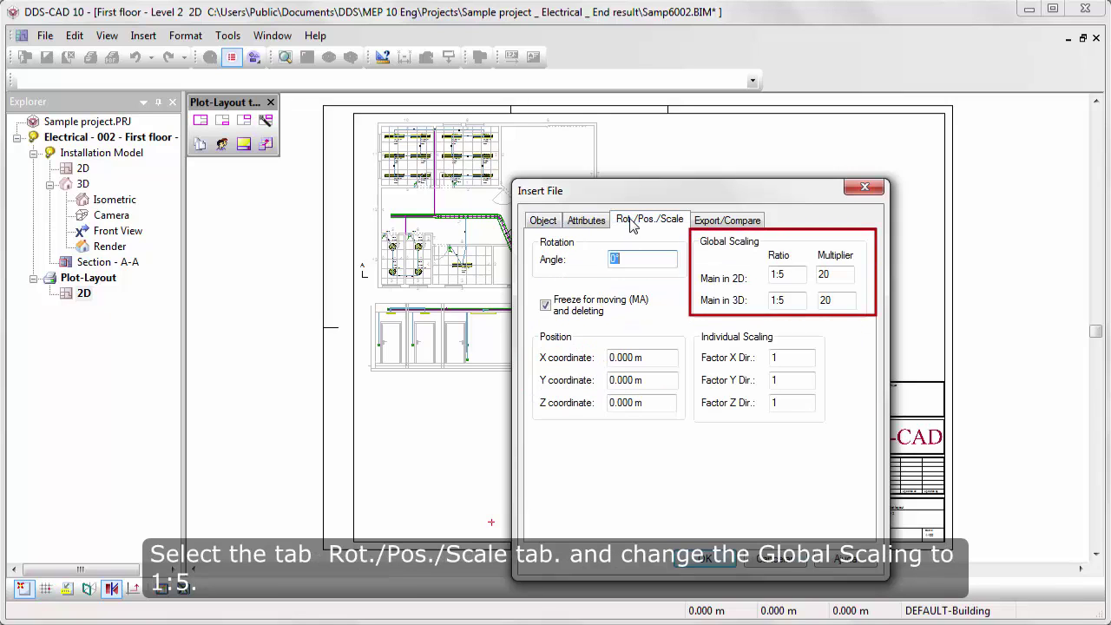
left_click(693, 563)
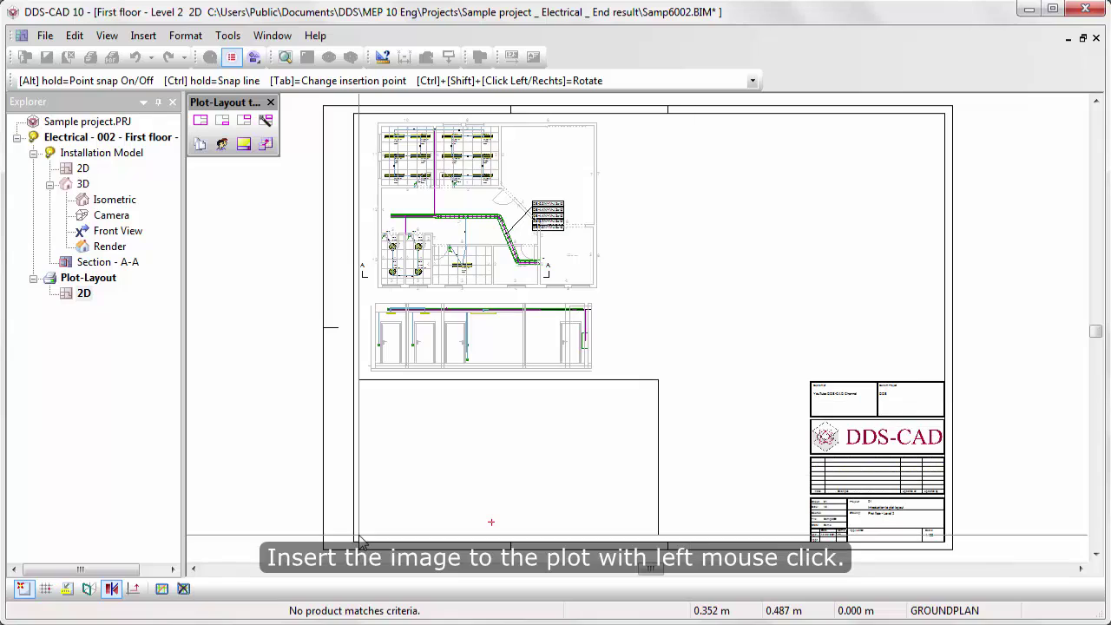
left_click(360, 539)
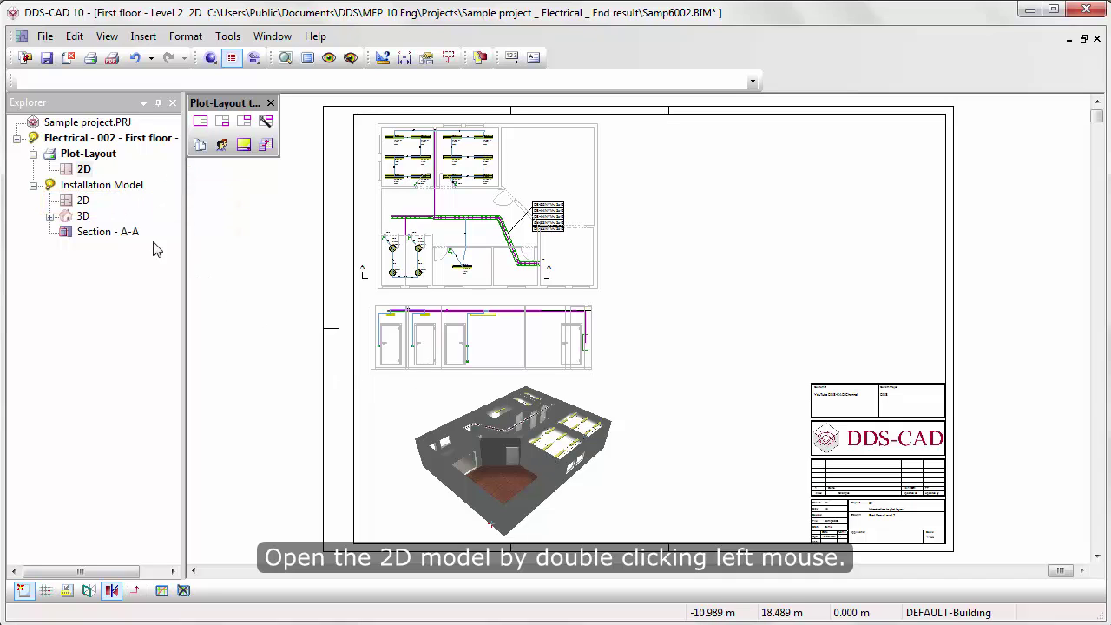
- In the 2D installation model, dimension the left WC luminaires at 0.75, 0.82 and 1.65
double_click(83, 200)
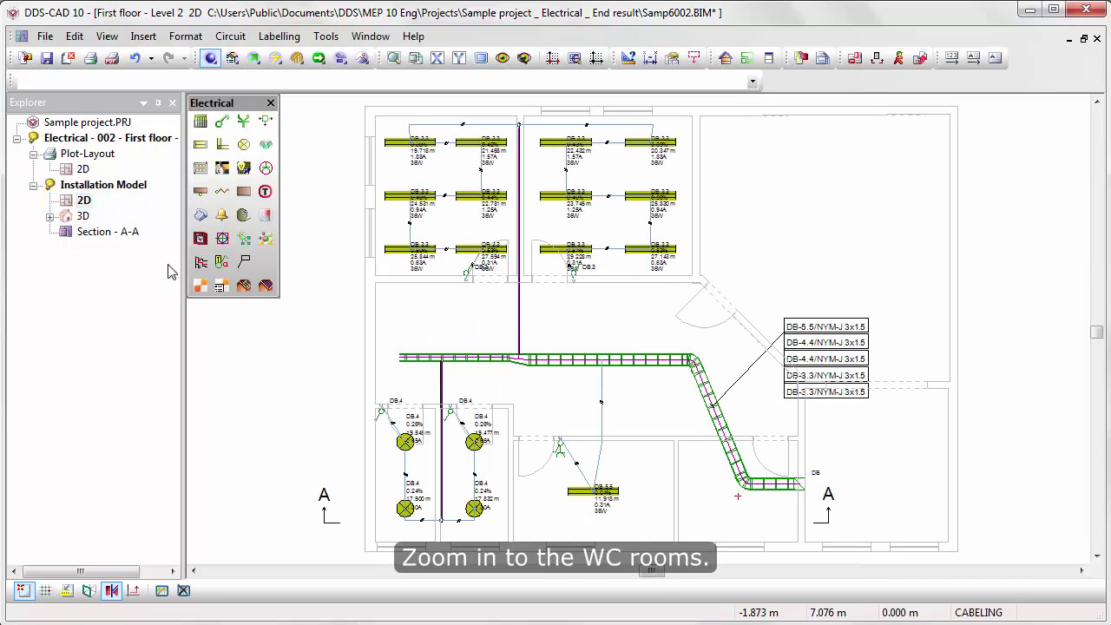
left_click_drag(279, 362, 573, 564)
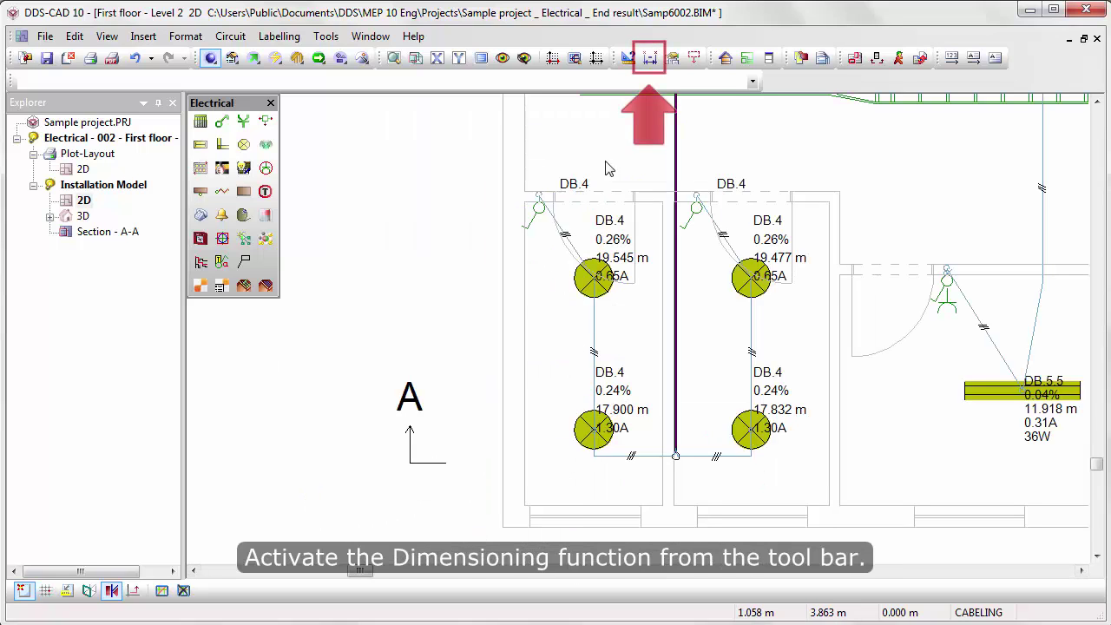
left_click(650, 59)
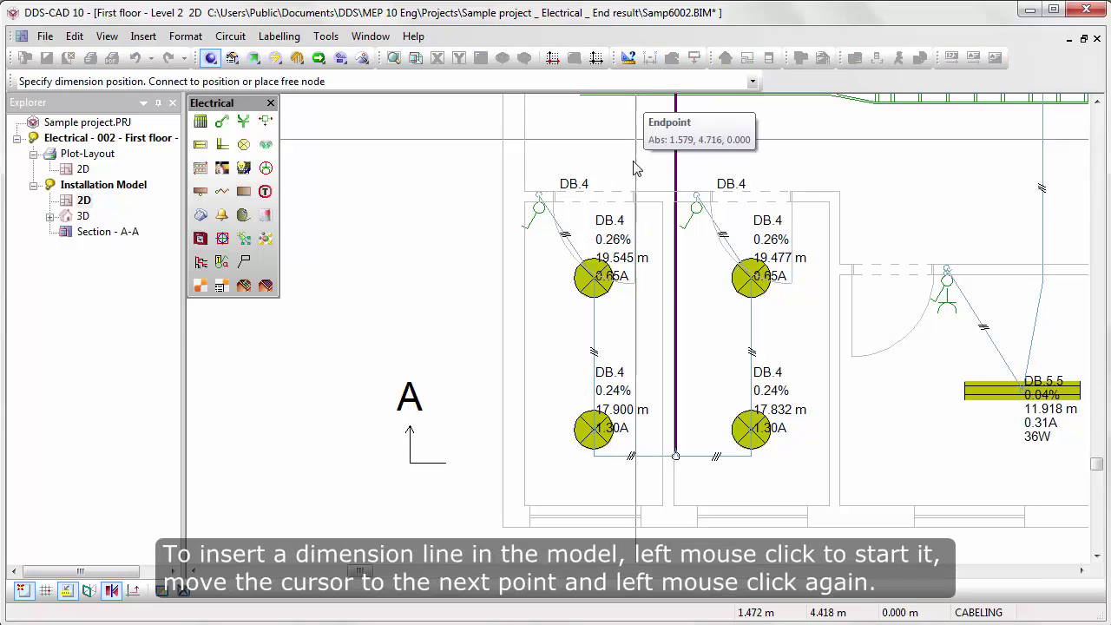
left_click(593, 431)
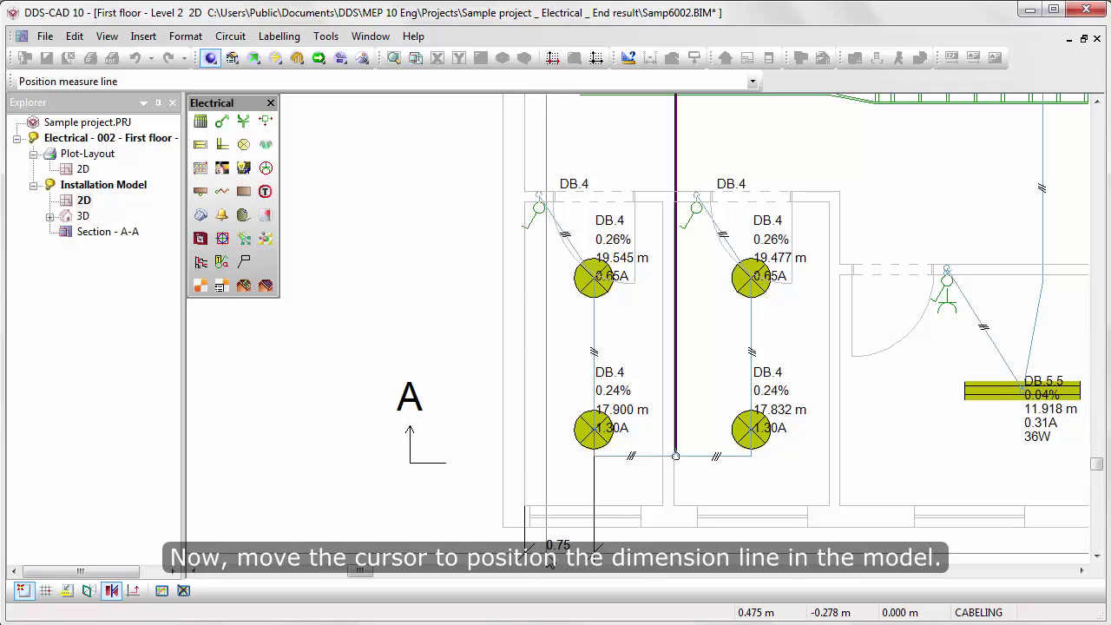
left_click(550, 561)
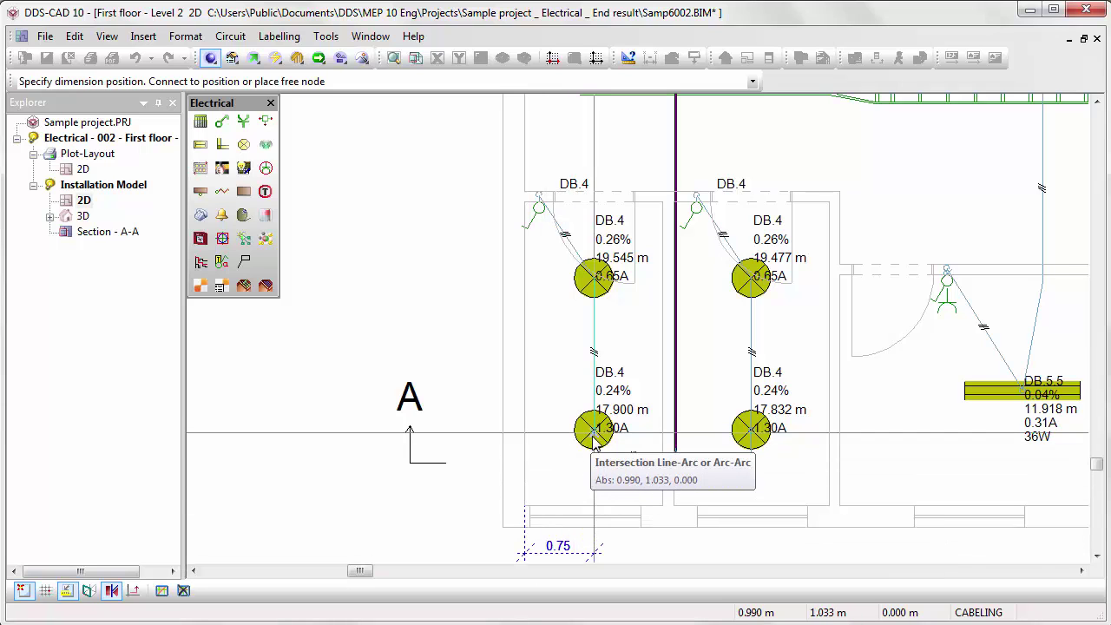
left_click(594, 431)
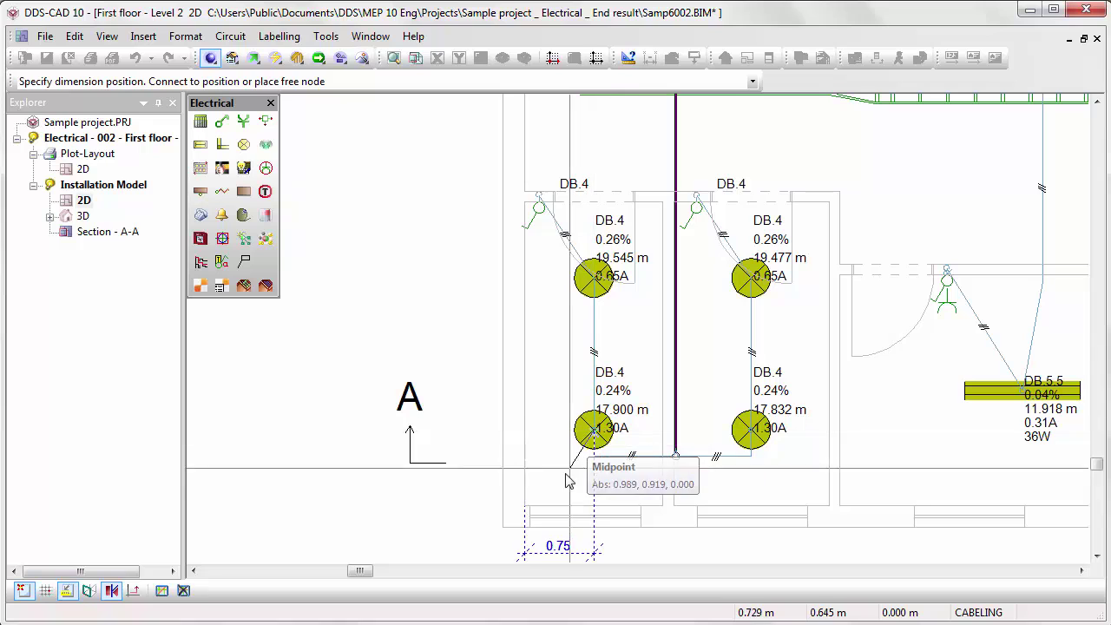
left_click(525, 505)
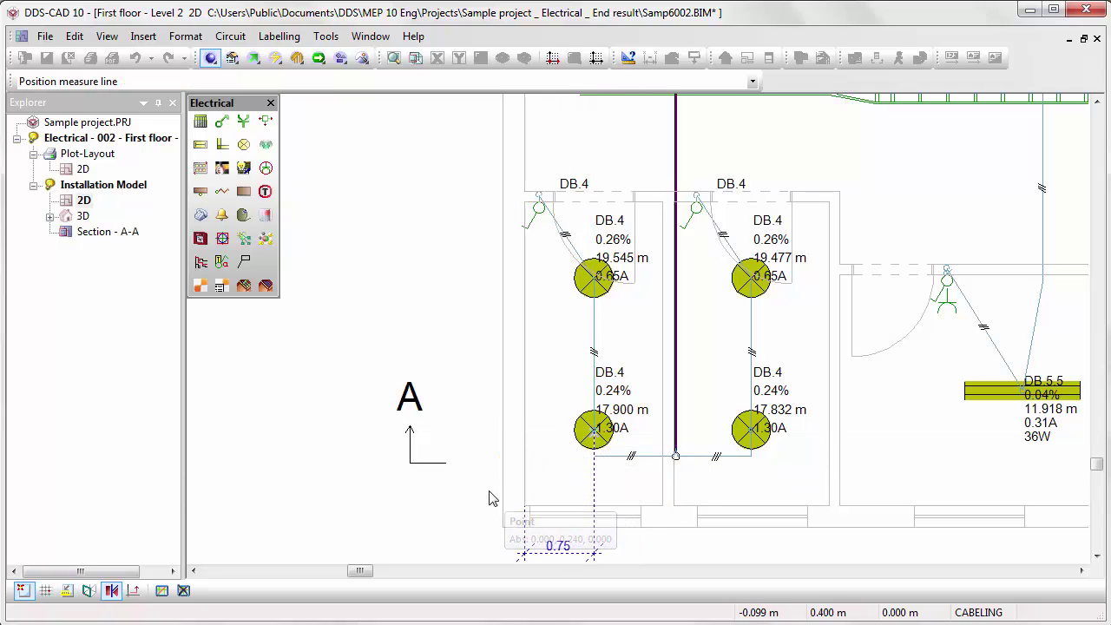
left_click(475, 498)
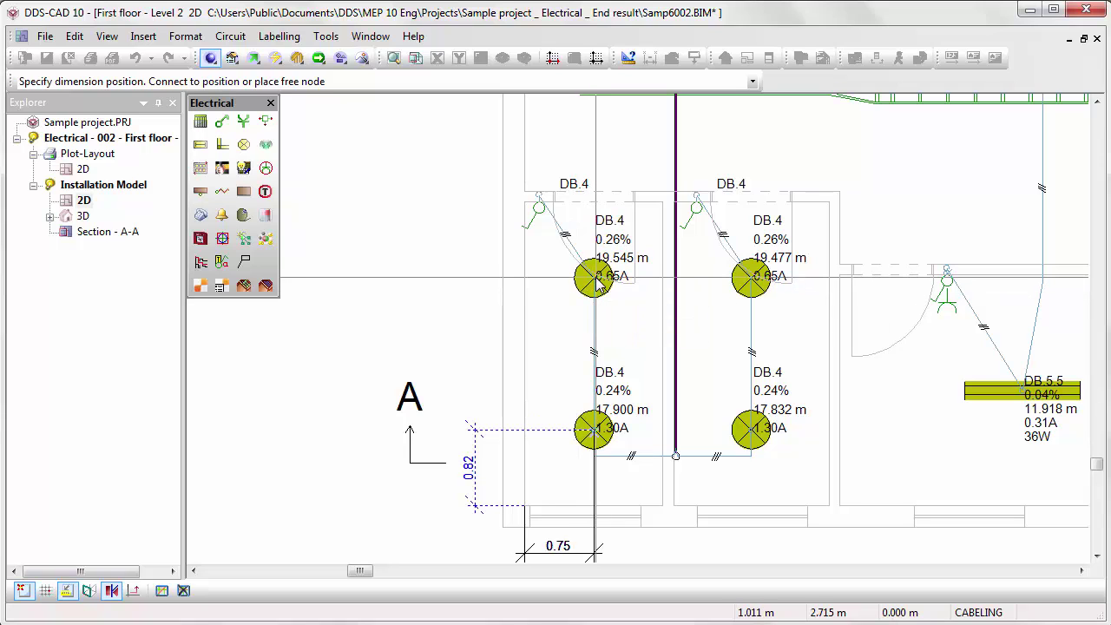
left_click(594, 437)
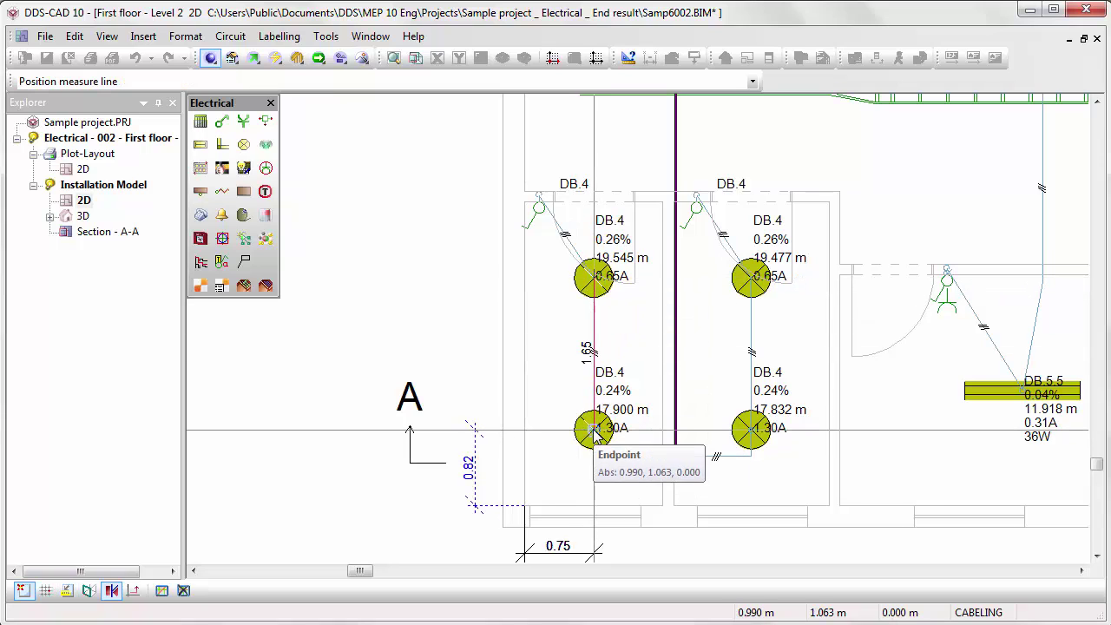
left_click(476, 456)
left_click(476, 505)
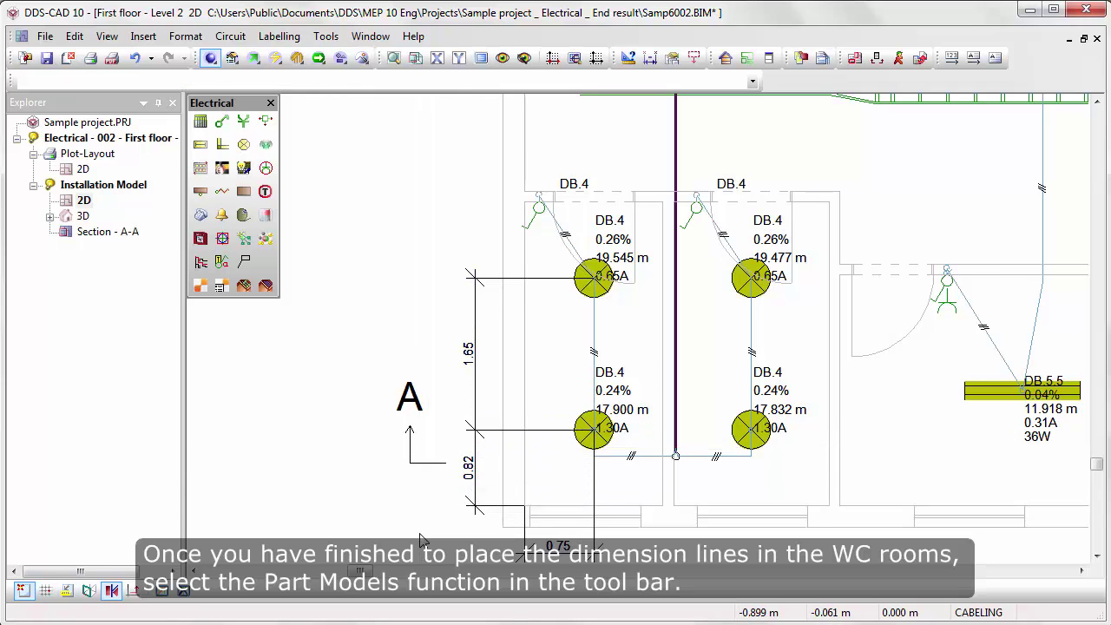
- Define a rectangular 'WCs detail' part model around the WC rooms and add it to the presentation list
left_click(852, 68)
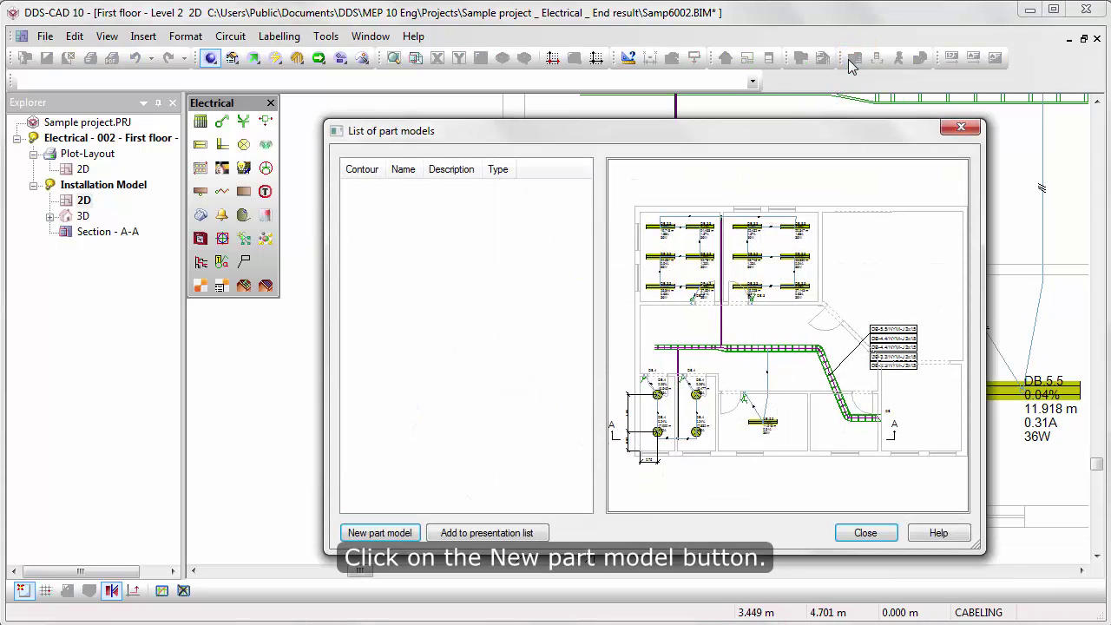
left_click(409, 535)
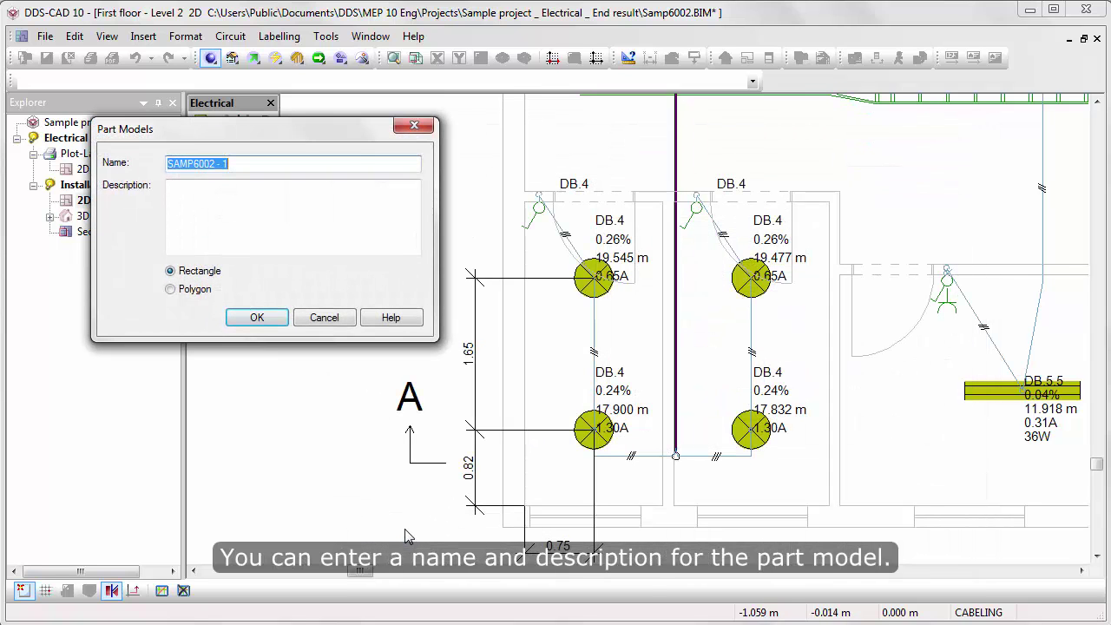
type("s detail")
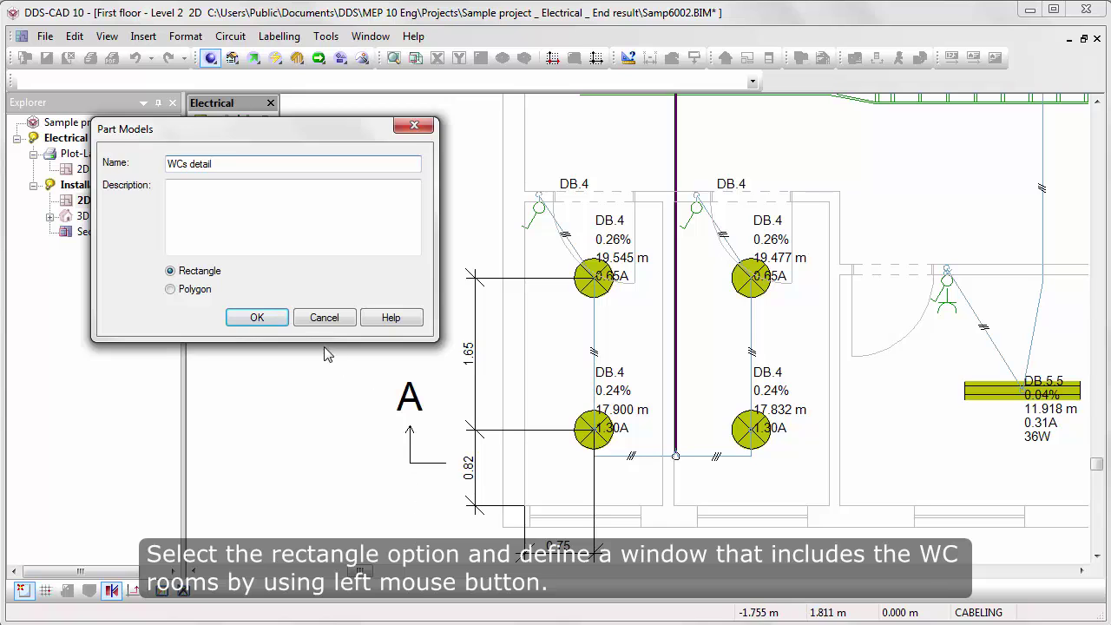
left_click(269, 317)
left_click(392, 150)
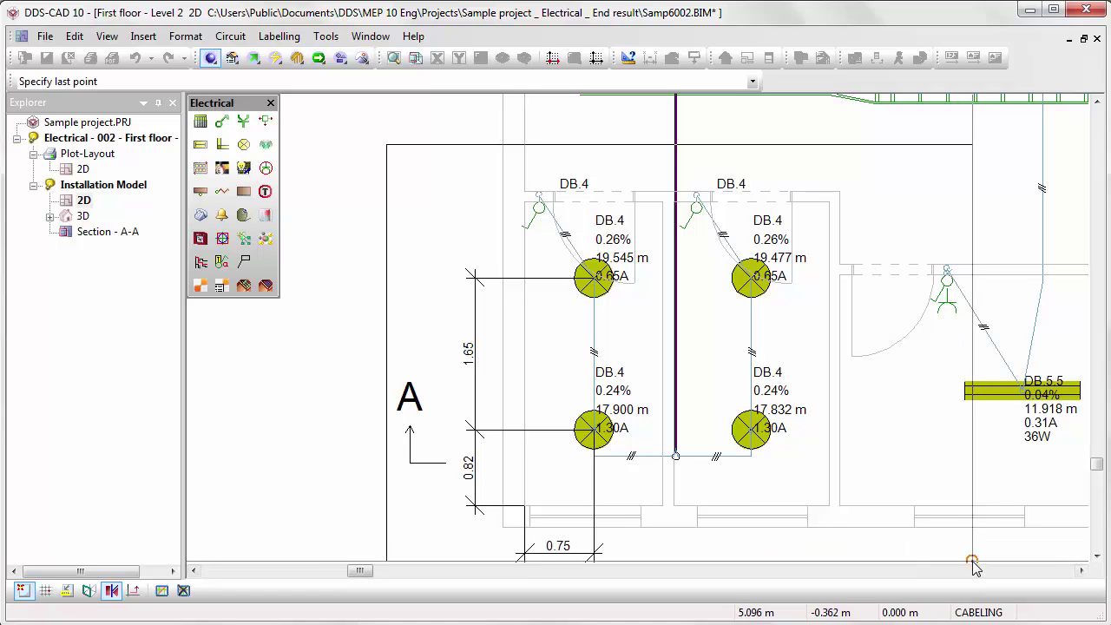
left_click(972, 561)
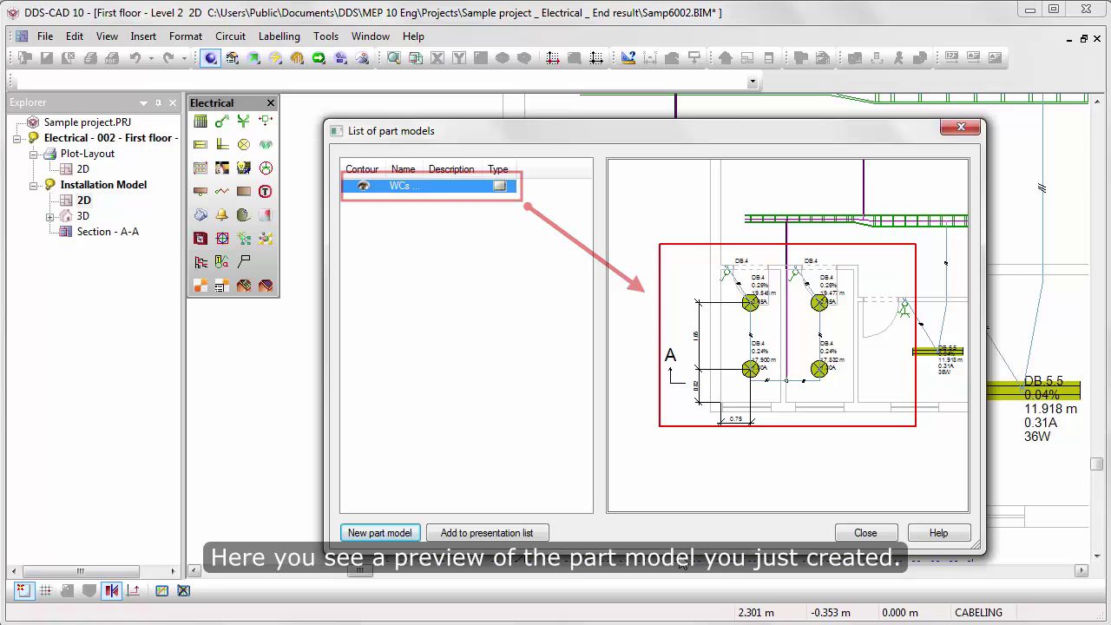
left_click(543, 540)
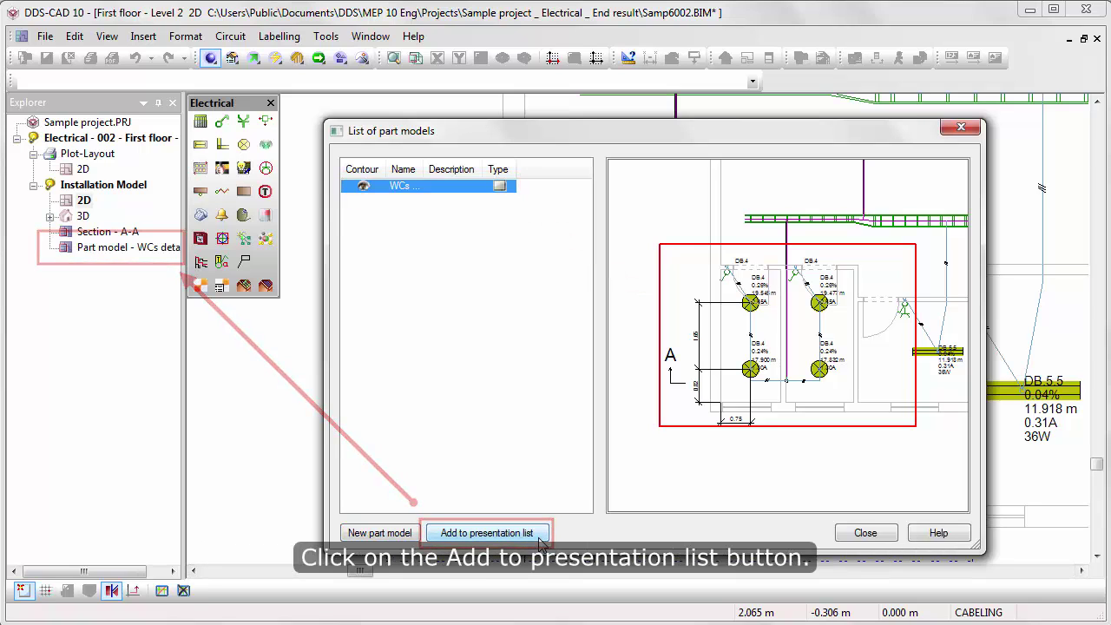
left_click(858, 543)
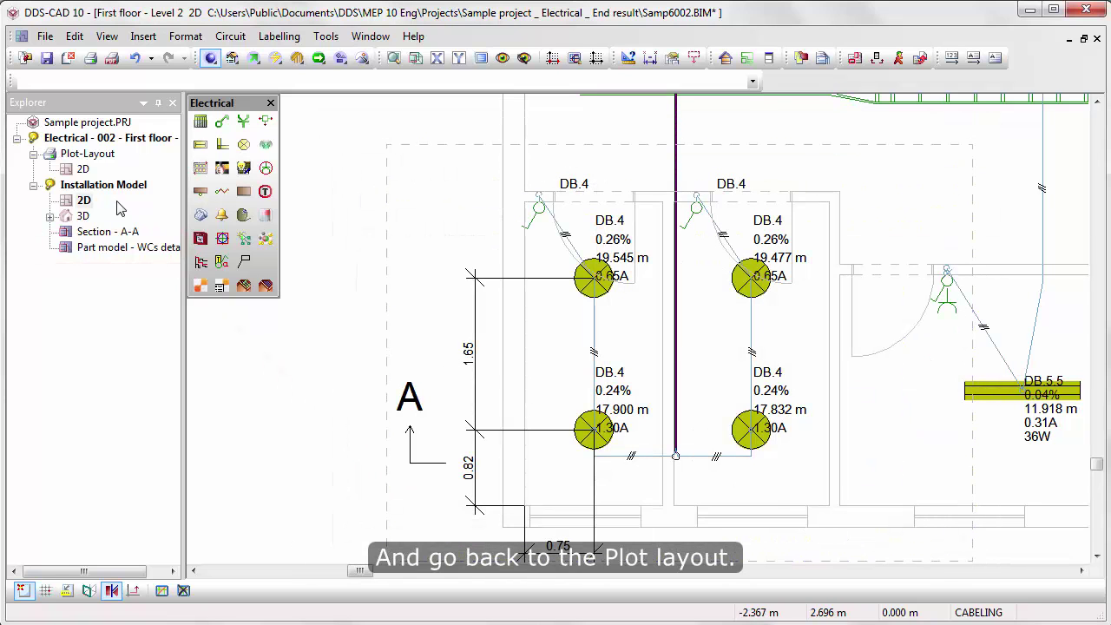
- Insert the WCs detail part model at 1:50 with a contour in the sheet's upper right
double_click(81, 170)
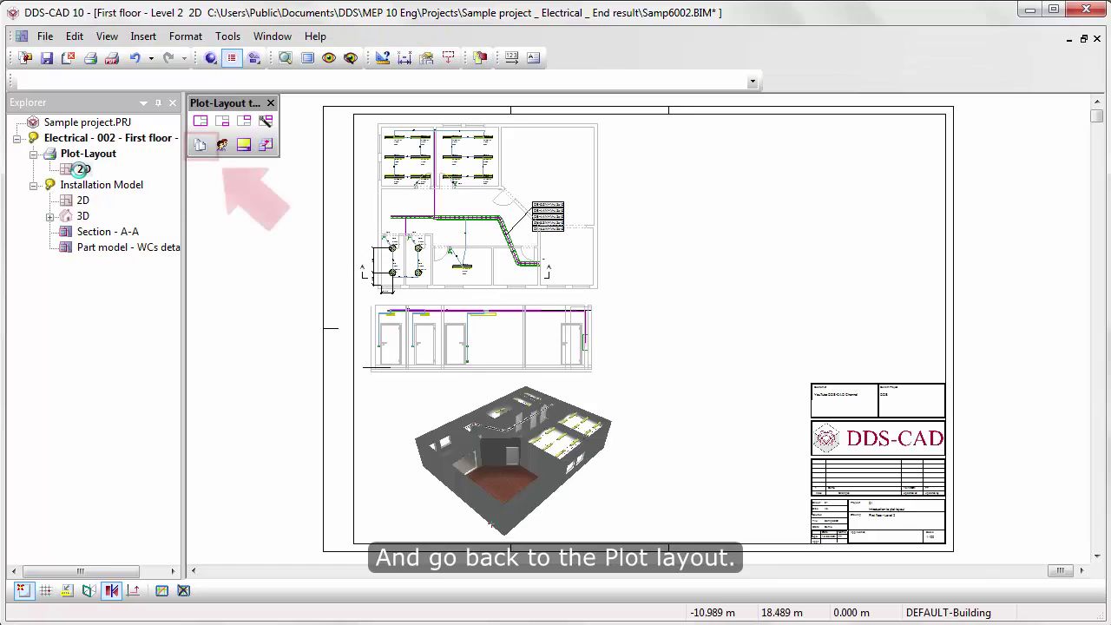
left_click(199, 148)
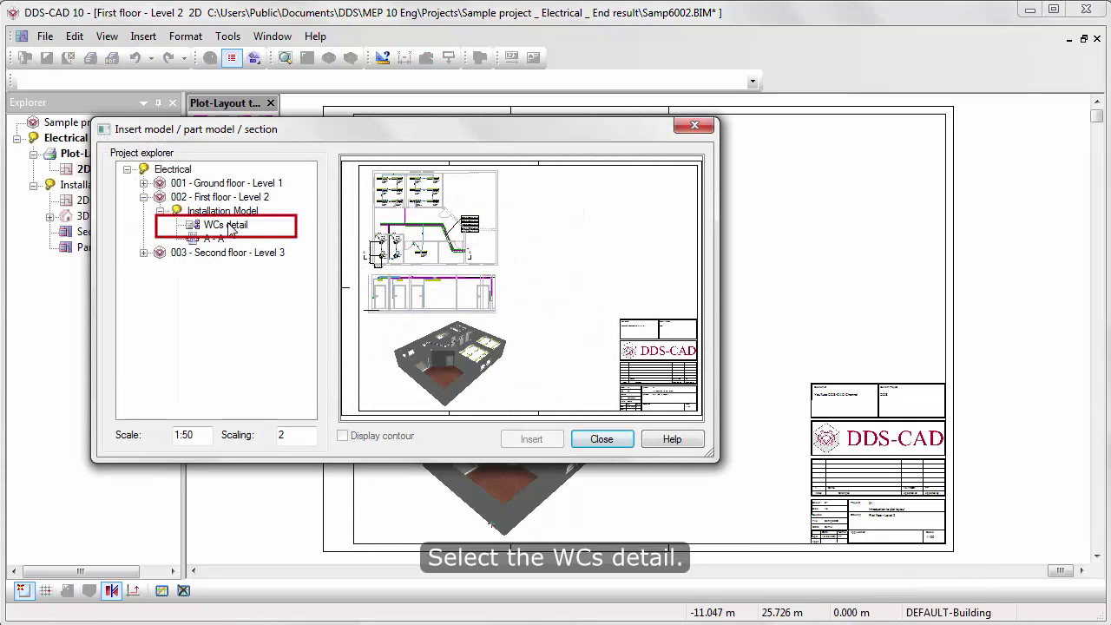
left_click(230, 227)
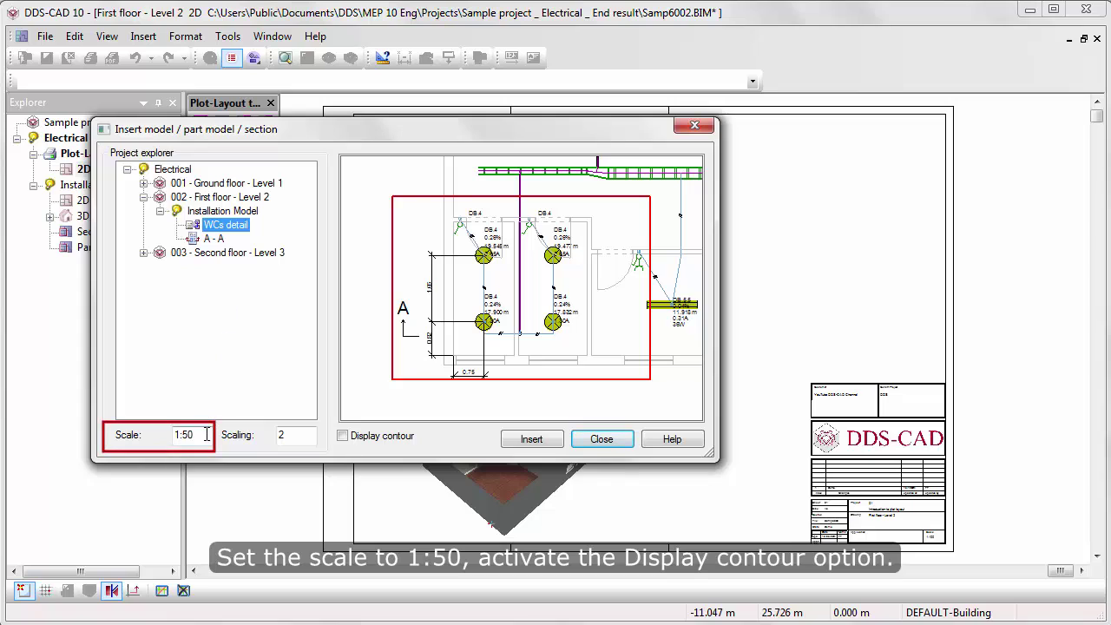
left_click(343, 436)
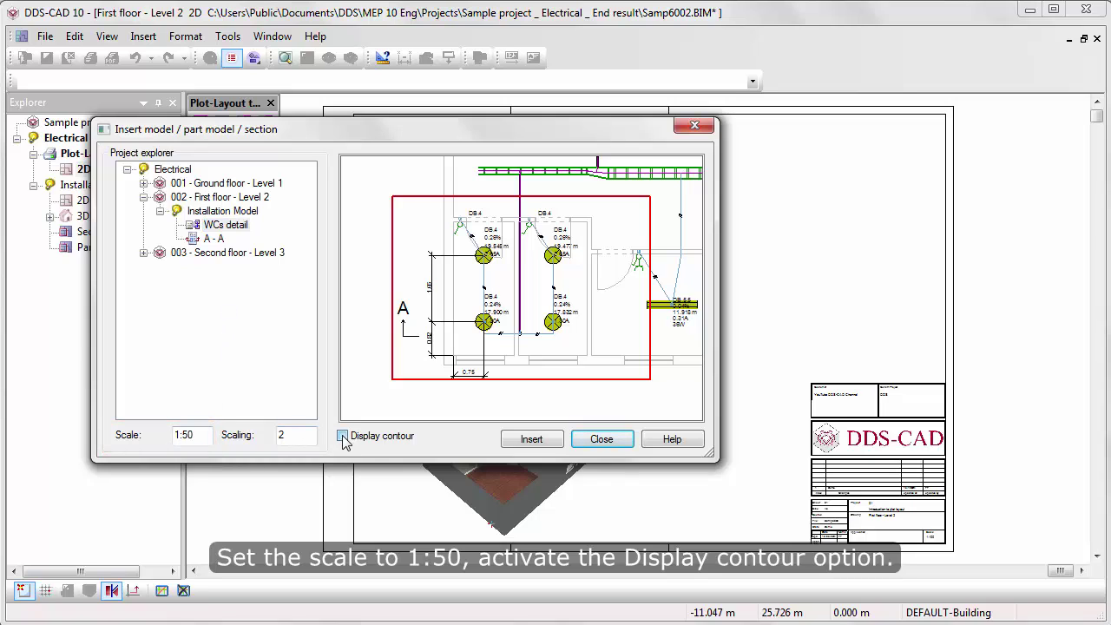
left_click(533, 439)
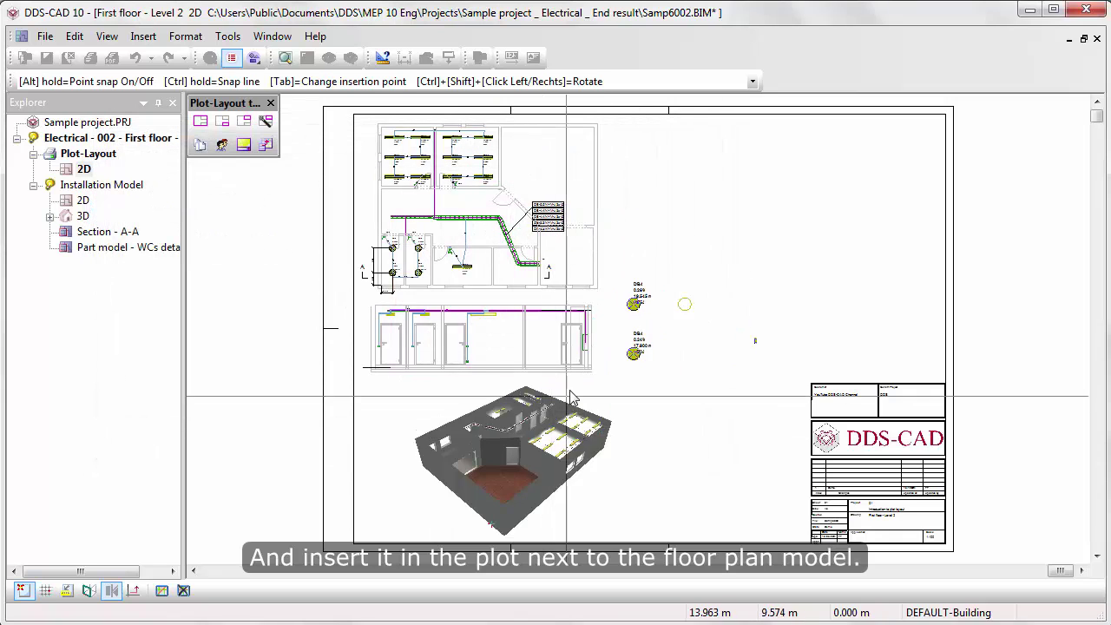
left_click(621, 267)
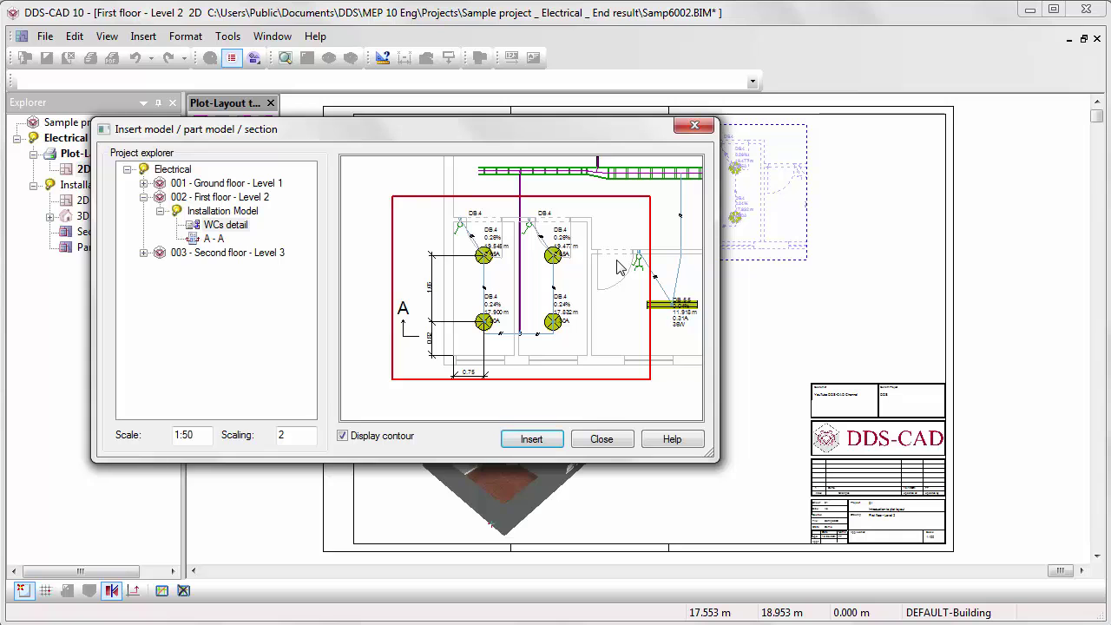
left_click(602, 440)
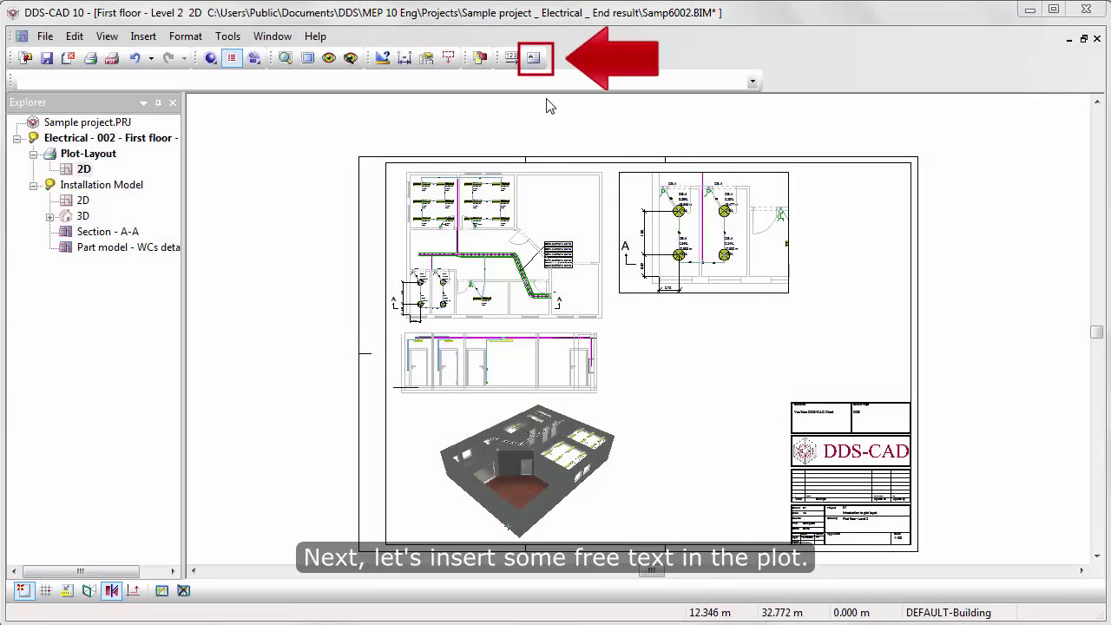
- Create a bordered FLOOR PLAN text at height 5 and anchor it below the floor plan
left_click(536, 66)
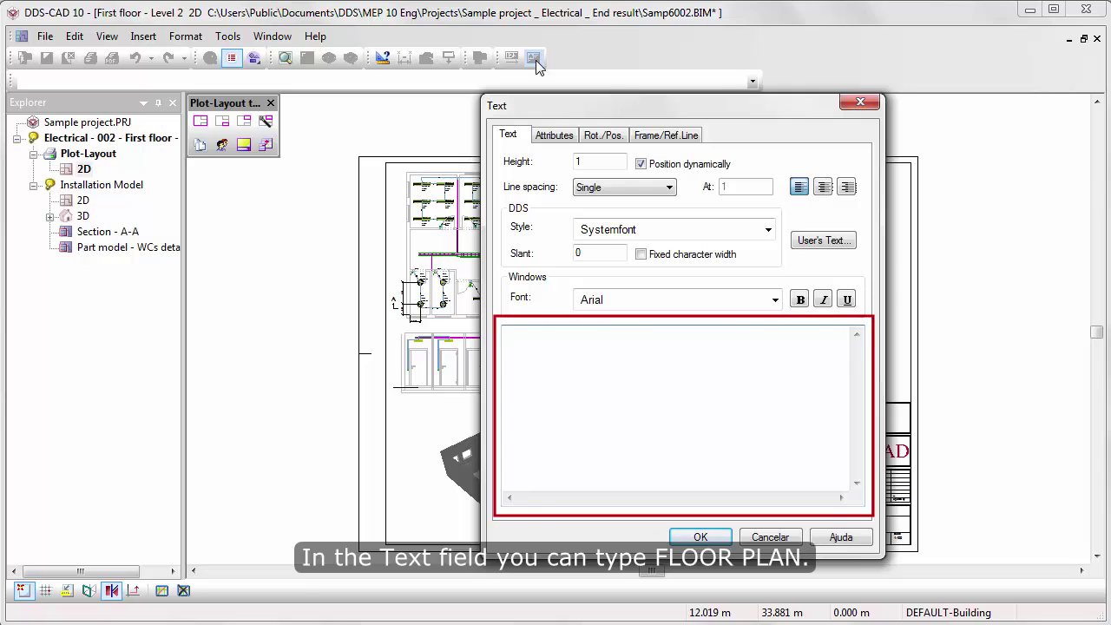
type("FLOOR PLAN")
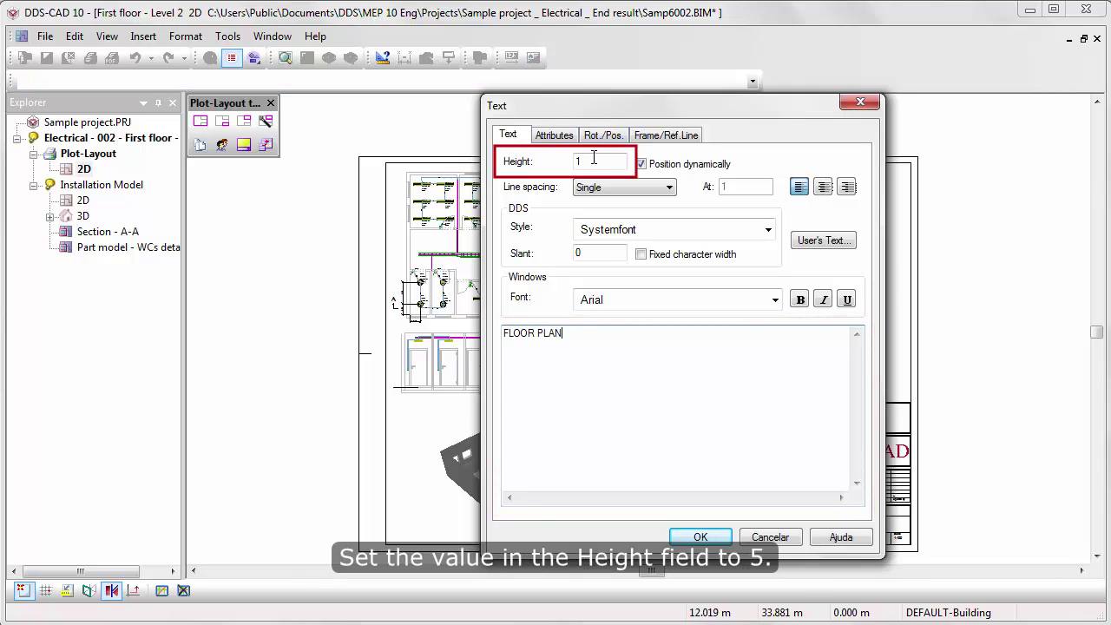
left_click(593, 160)
type("5")
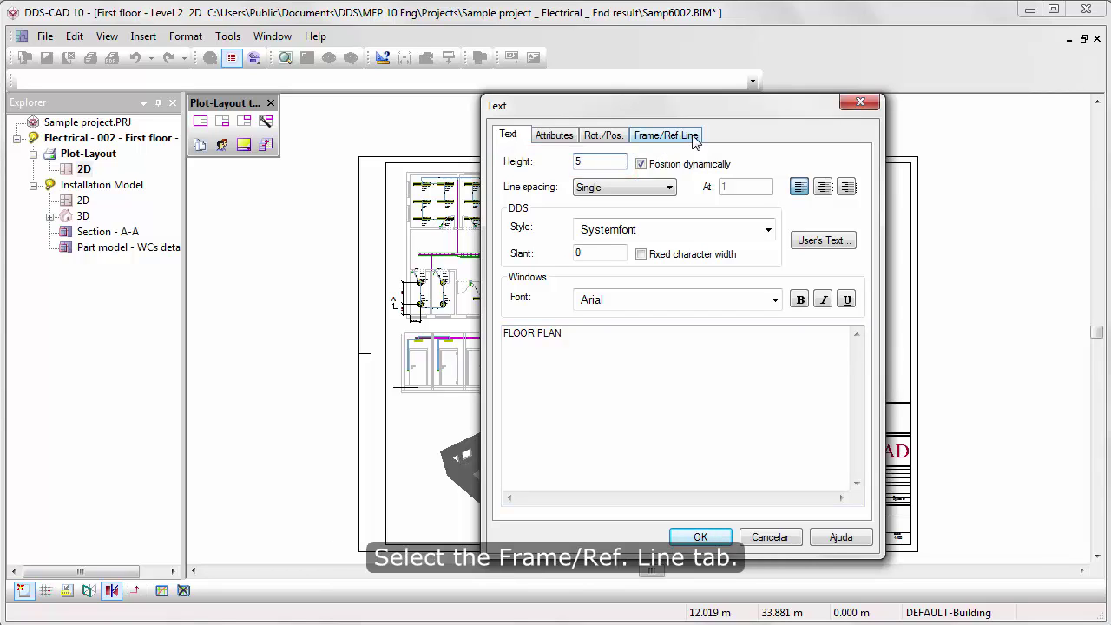
left_click(694, 142)
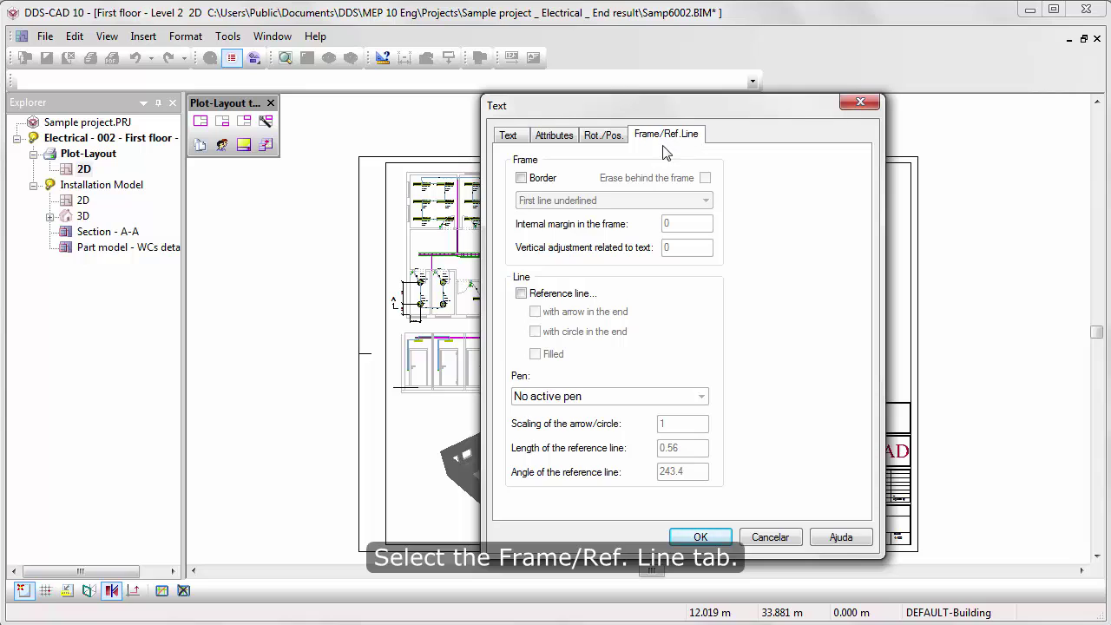
left_click(521, 178)
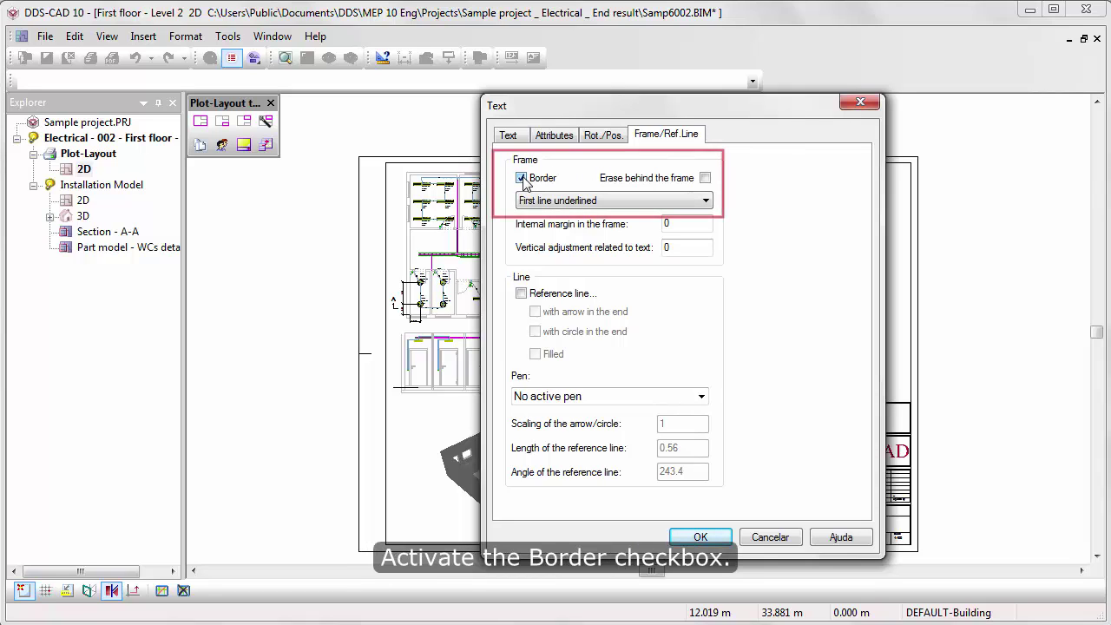
left_click(700, 537)
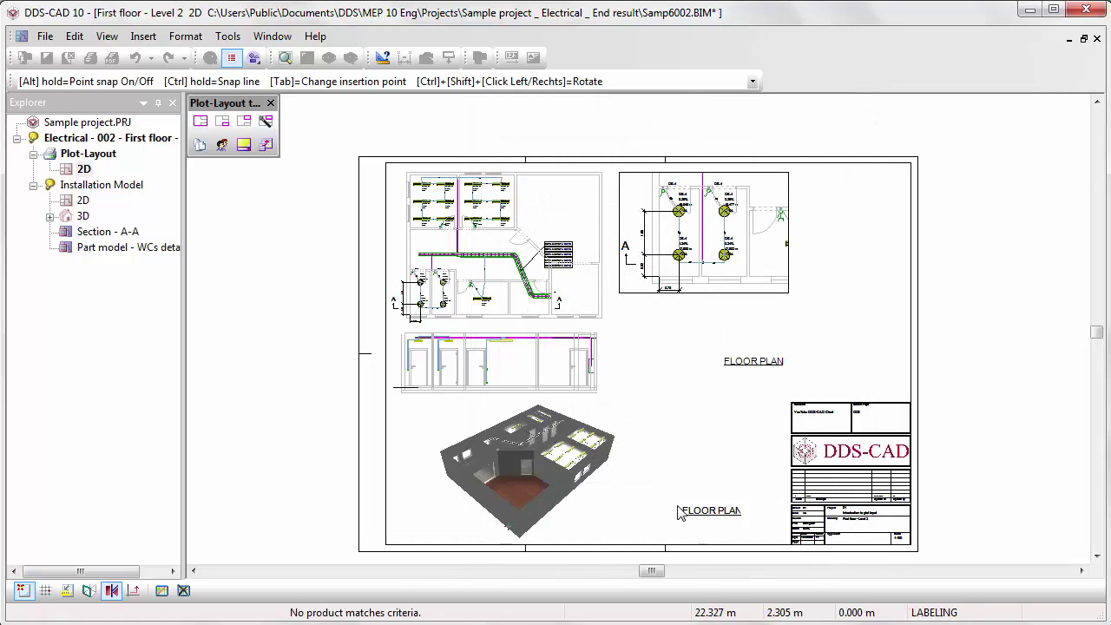
left_click(515, 289)
scroll(636, 354, "up", 5)
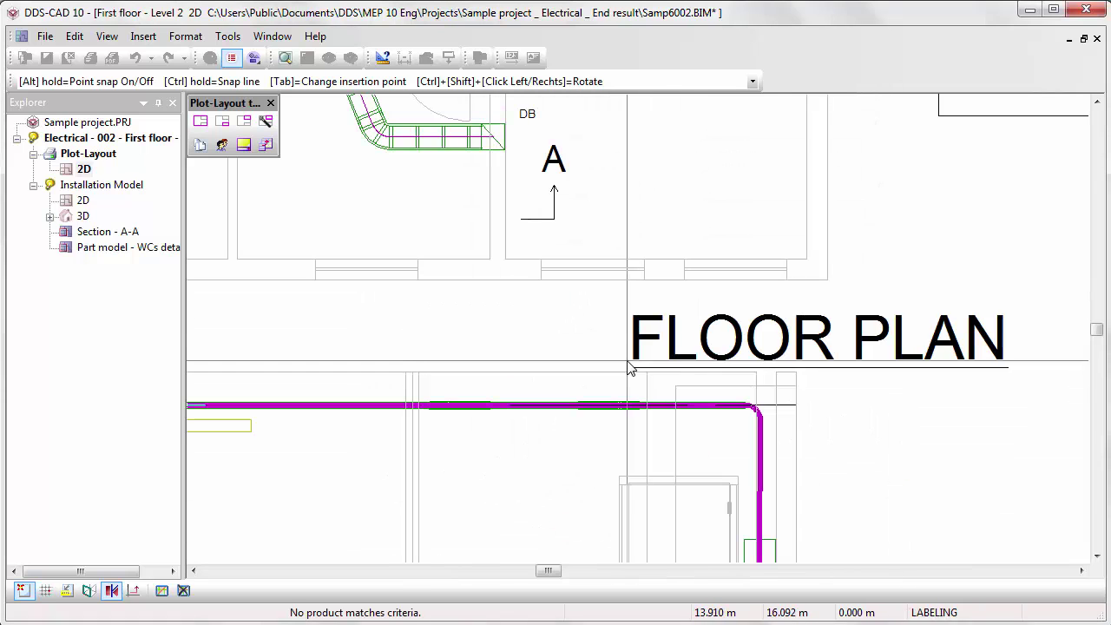
- Fix the FLOOR PLAN label and retype the next label as SECTION A under the section
left_click(425, 345)
scroll(726, 459, "down", 3)
scroll(726, 458, "down", 3)
right_click(631, 423)
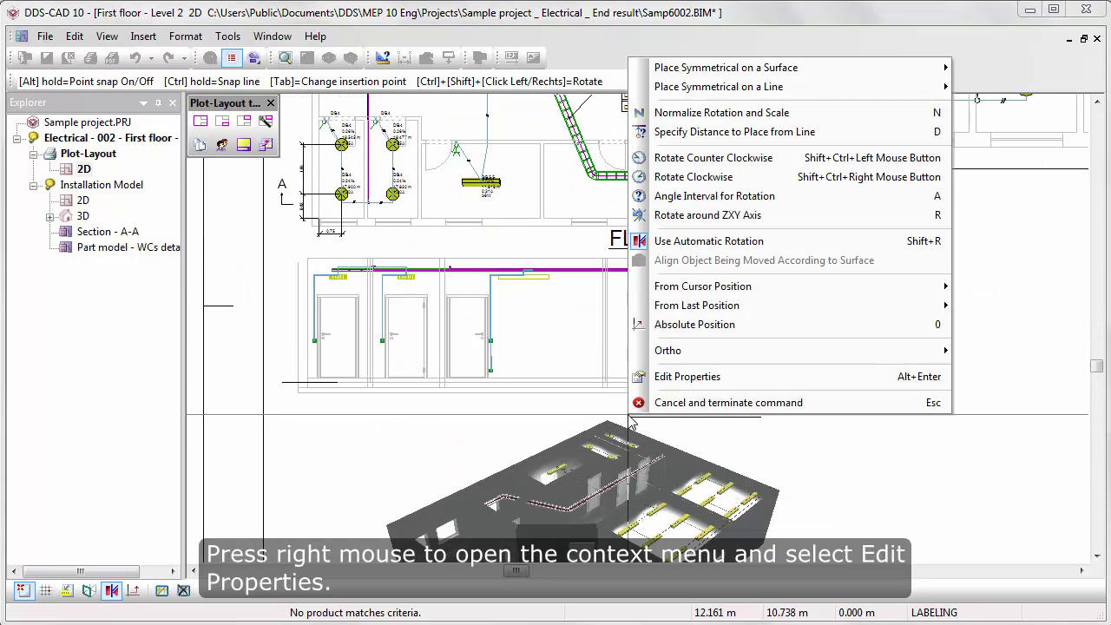
left_click(729, 382)
type("SEC")
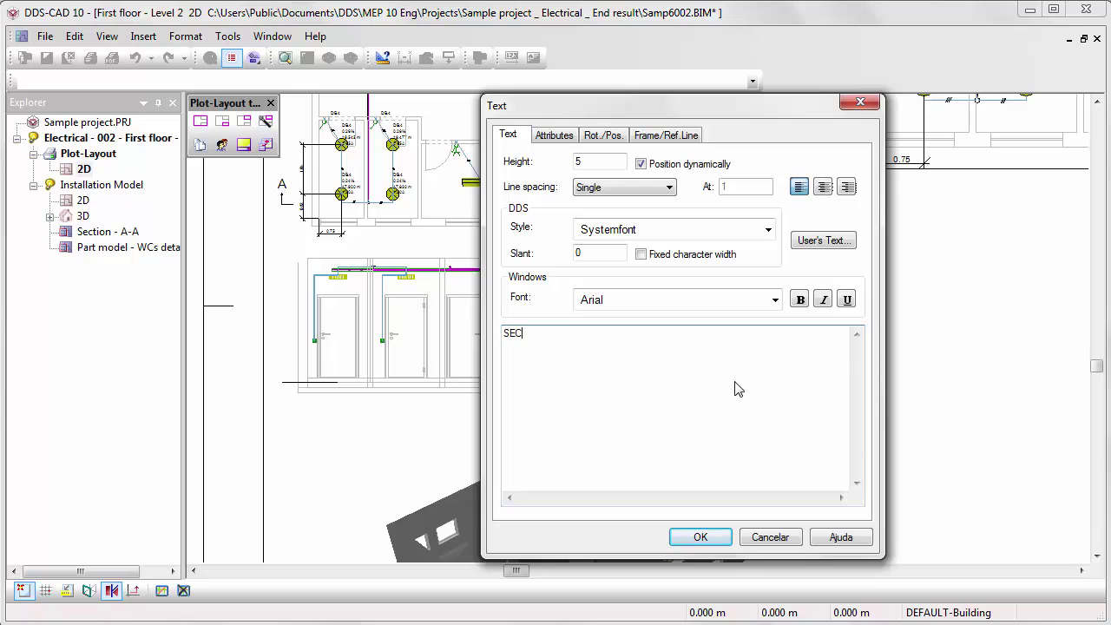
type("TION A")
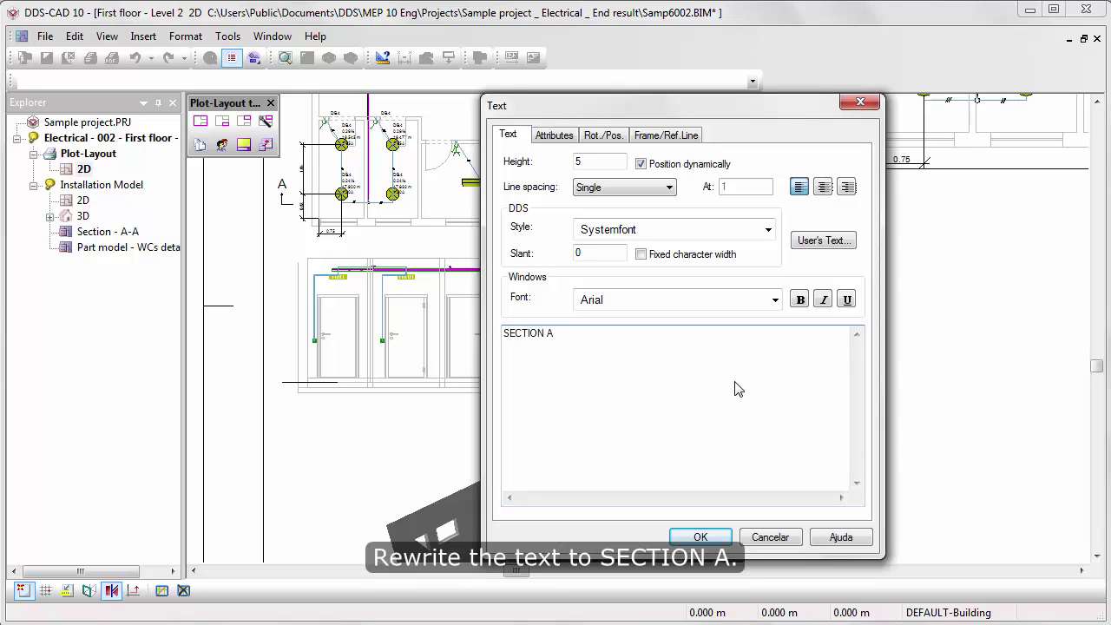
left_click(720, 535)
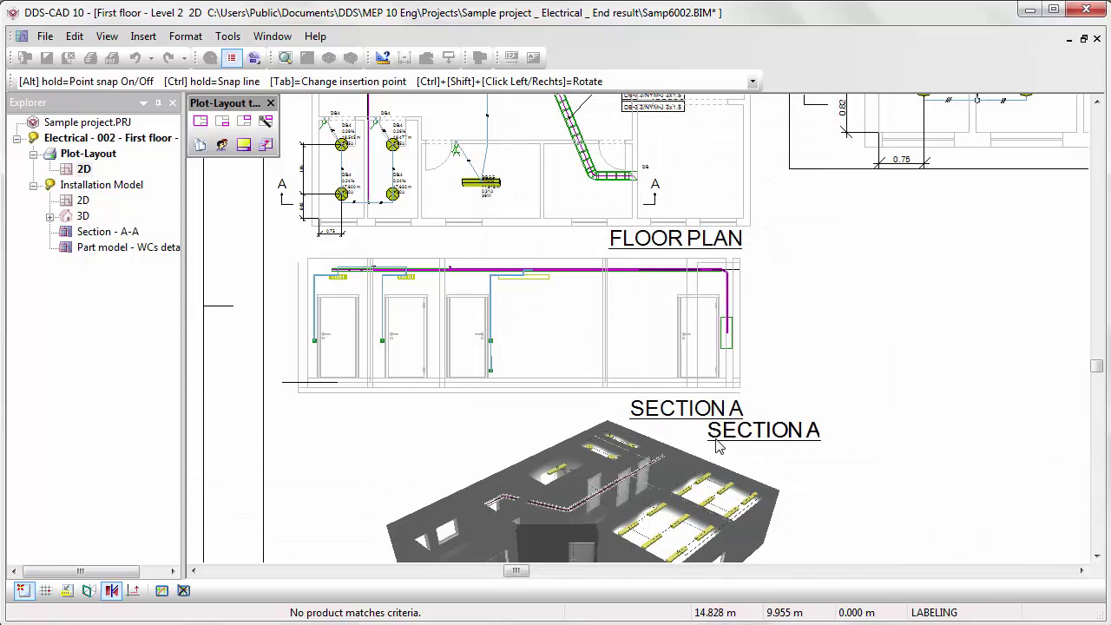
- Retype the next label as WCs DETAIL and place it under the WCs detail view
right_click(735, 442)
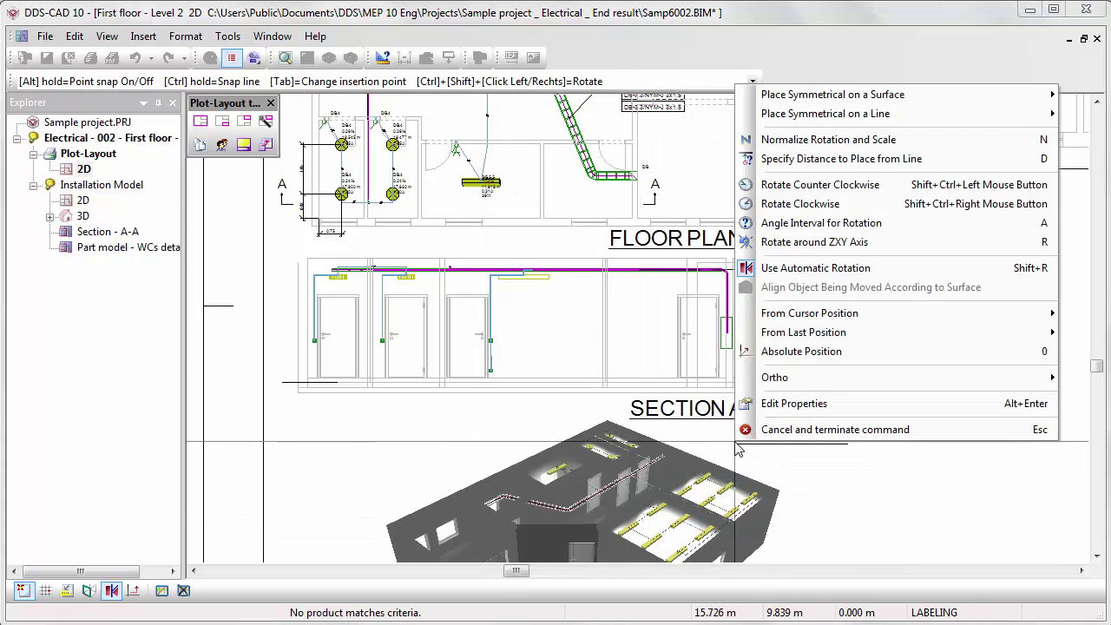
left_click(850, 417)
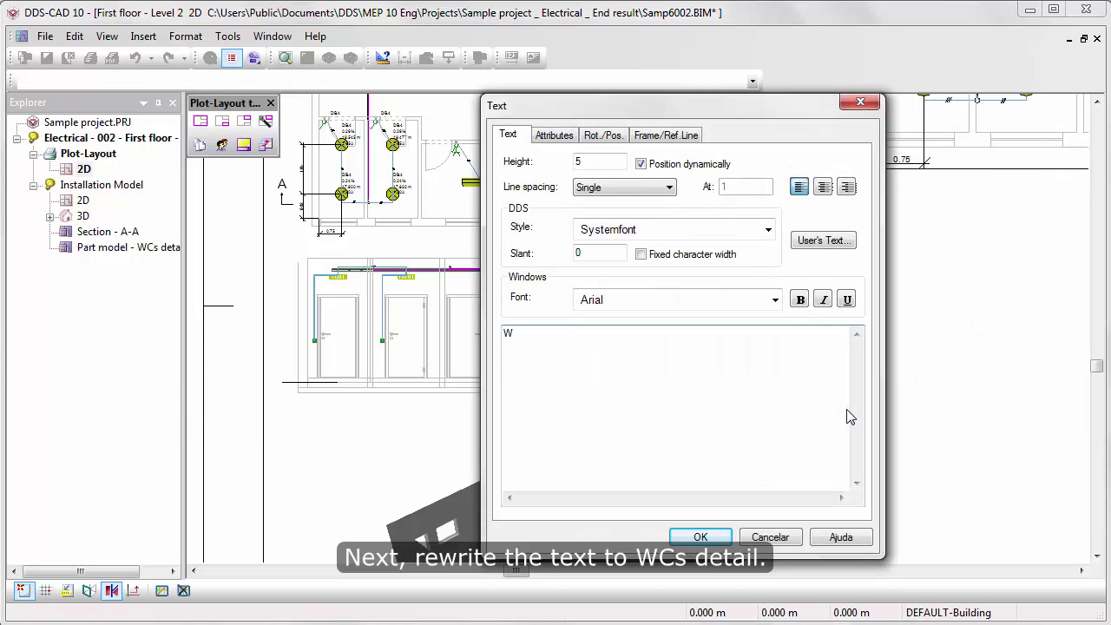
type("WCs DETAI")
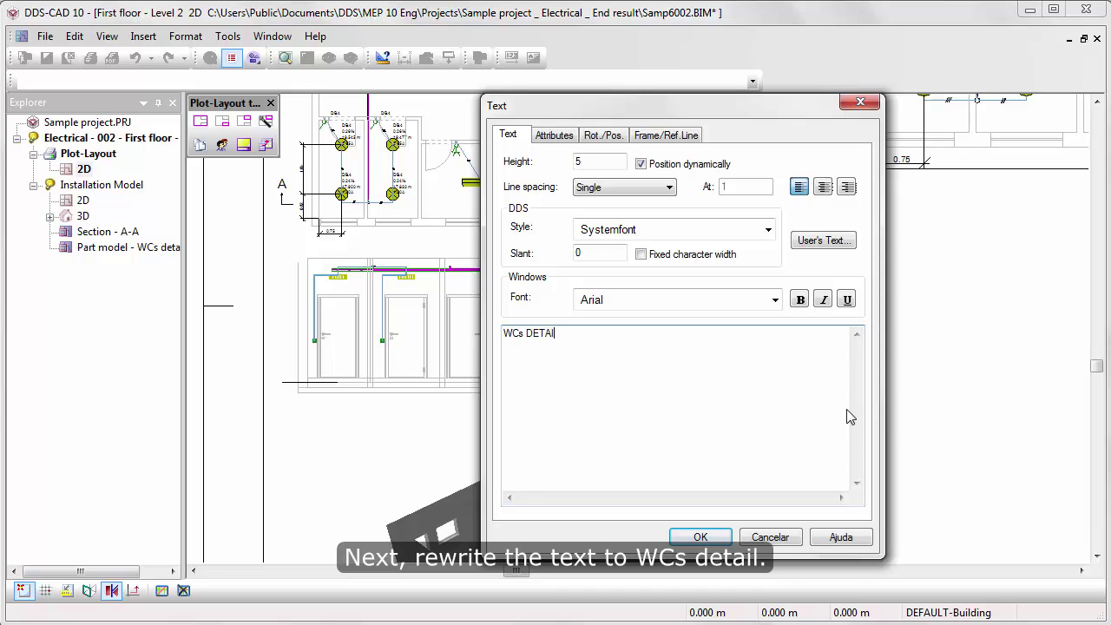
type("L")
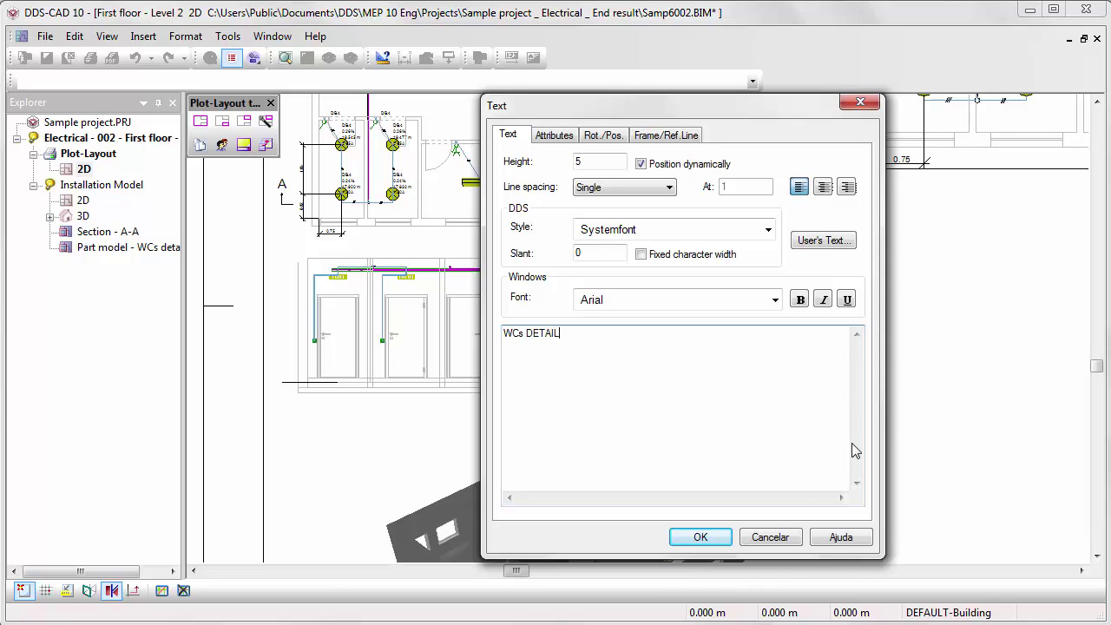
left_click(700, 536)
scroll(805, 486, "down", 2)
scroll(818, 476, "down", 2)
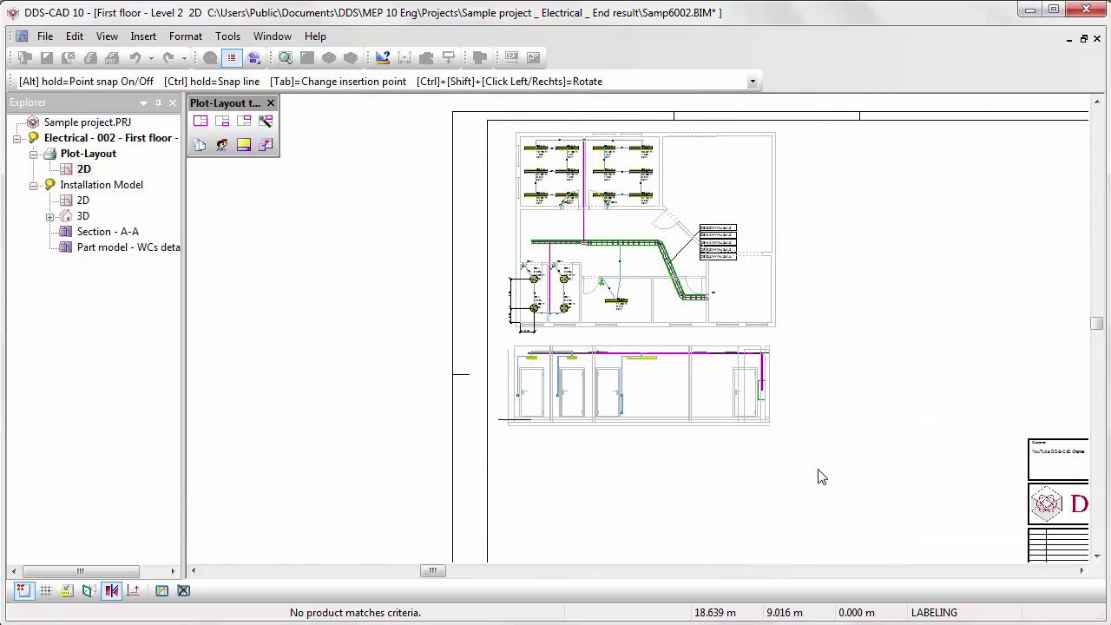
scroll(846, 397, "up", 1)
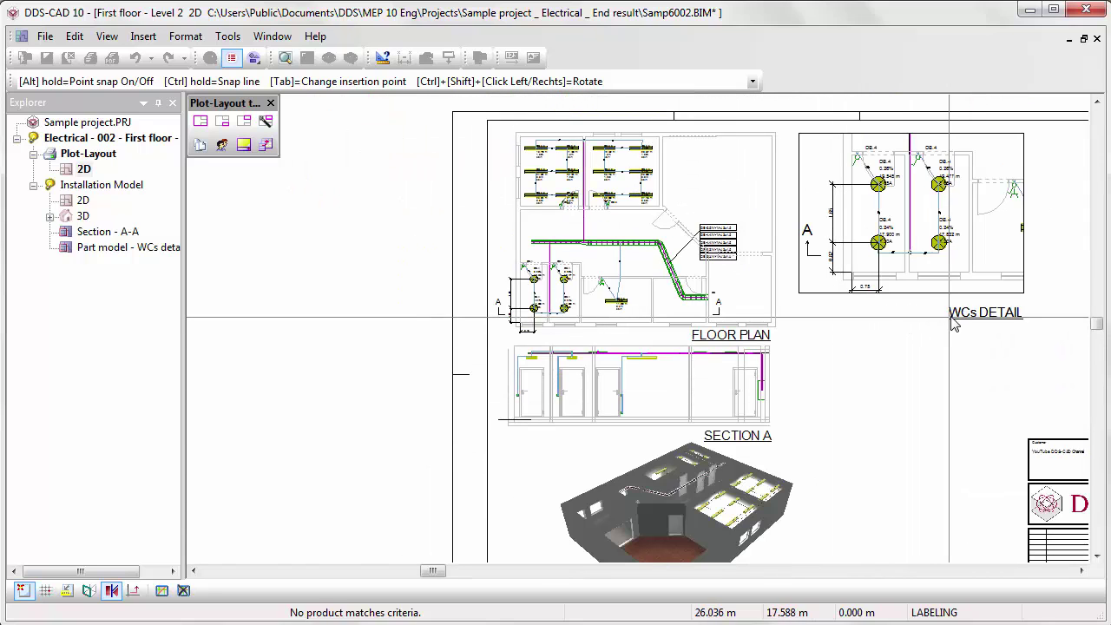
left_click(953, 316)
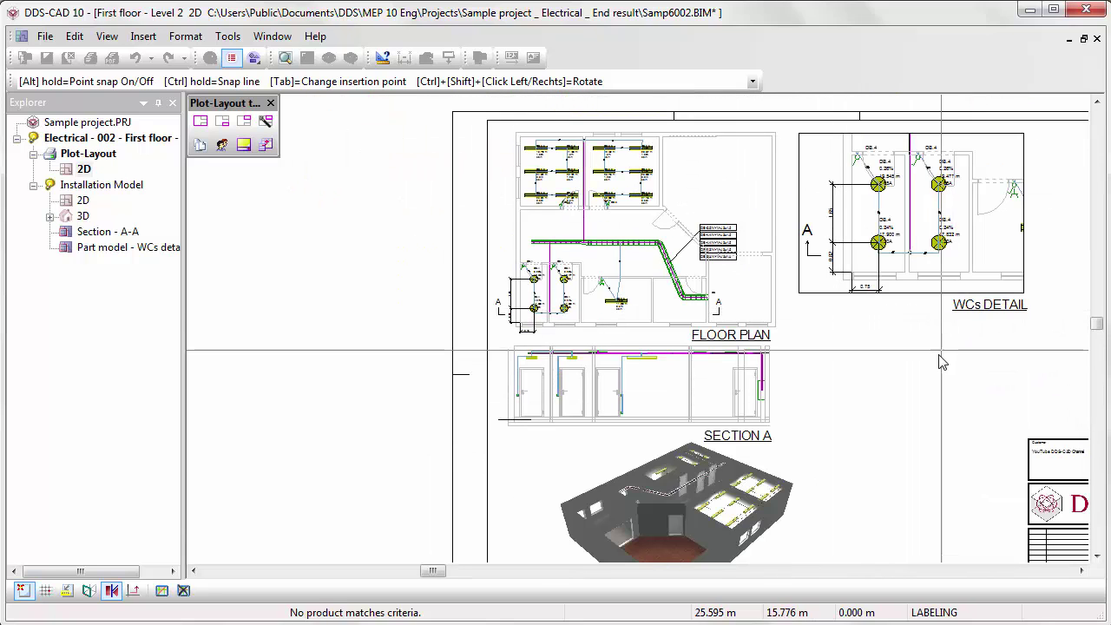
key("Escape")
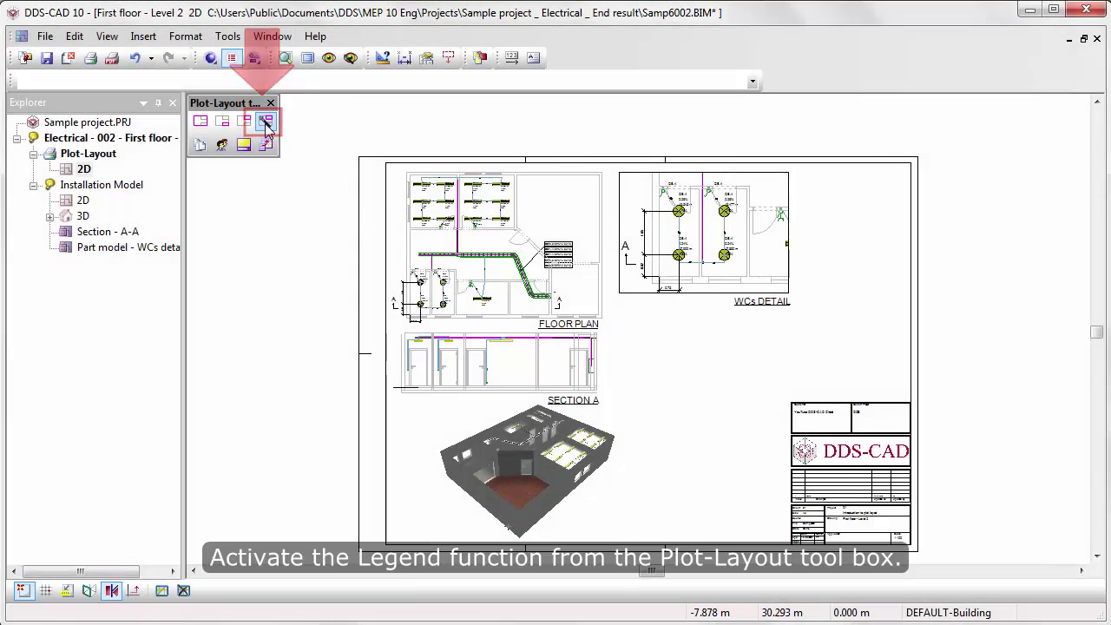
- Insert the electrical legend above the title block, then drop its top edge below WCs DETAIL
left_click(265, 121)
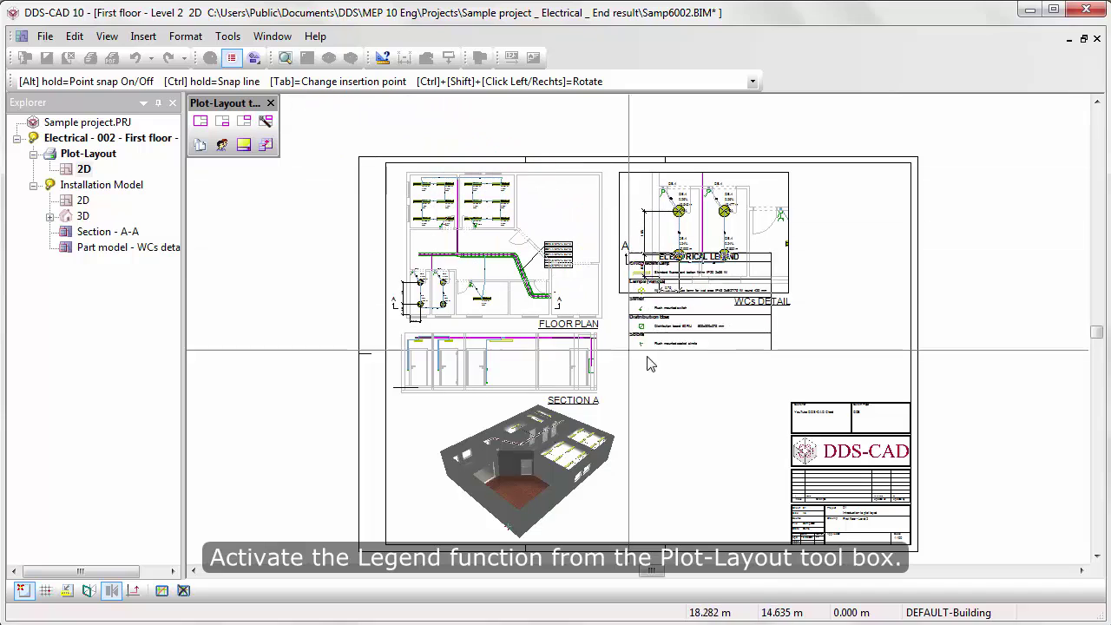
left_click(770, 409)
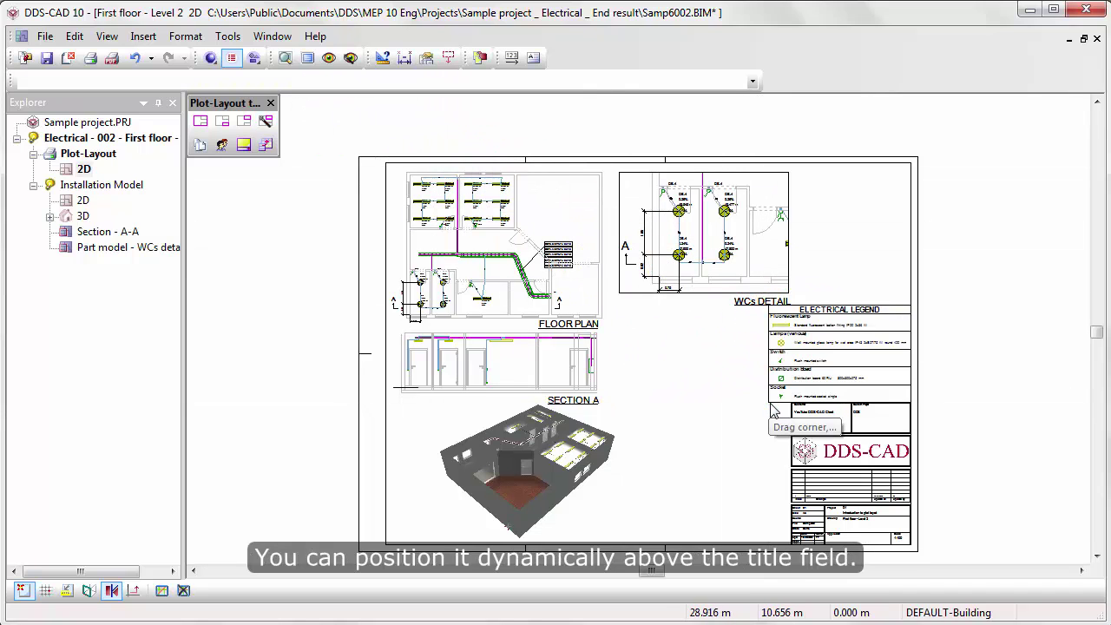
scroll(930, 430, "up", 3)
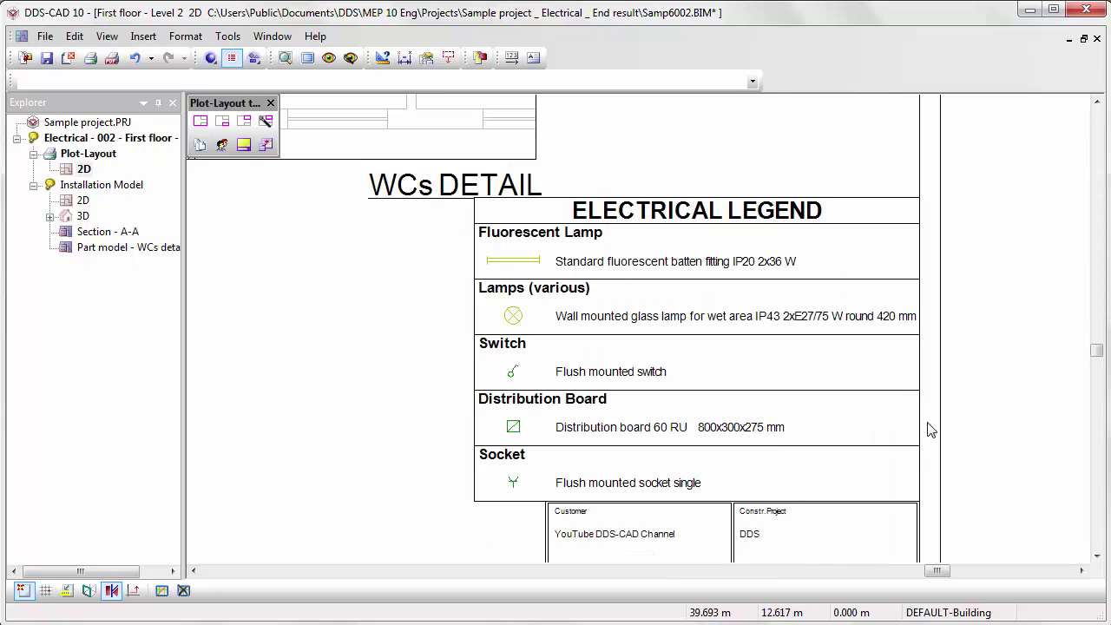
left_click(752, 218)
left_click(699, 199)
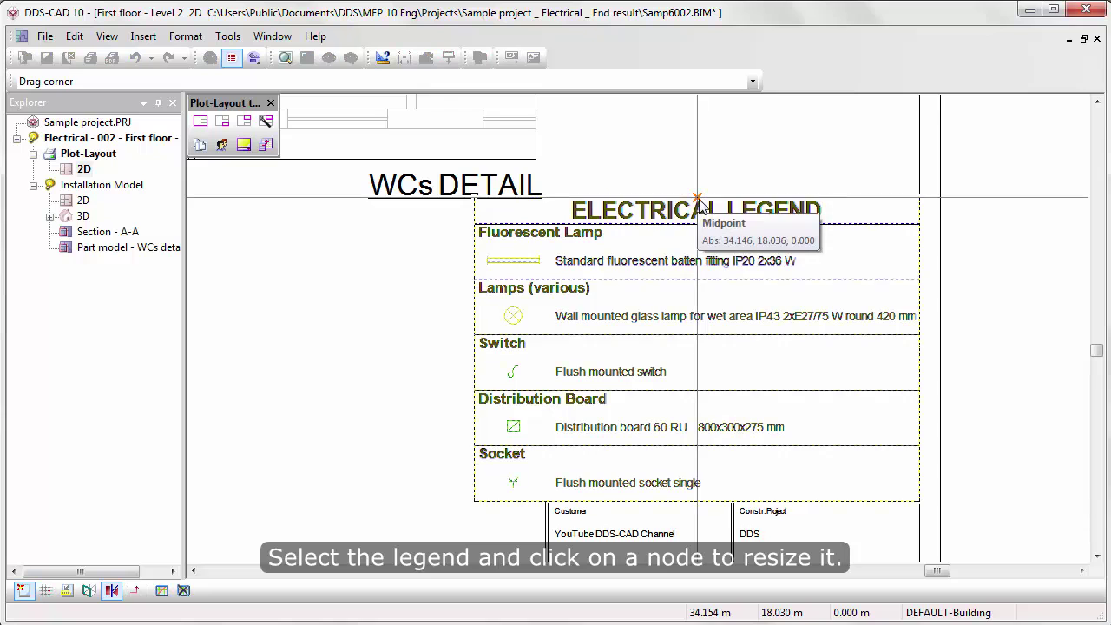
left_click(699, 221)
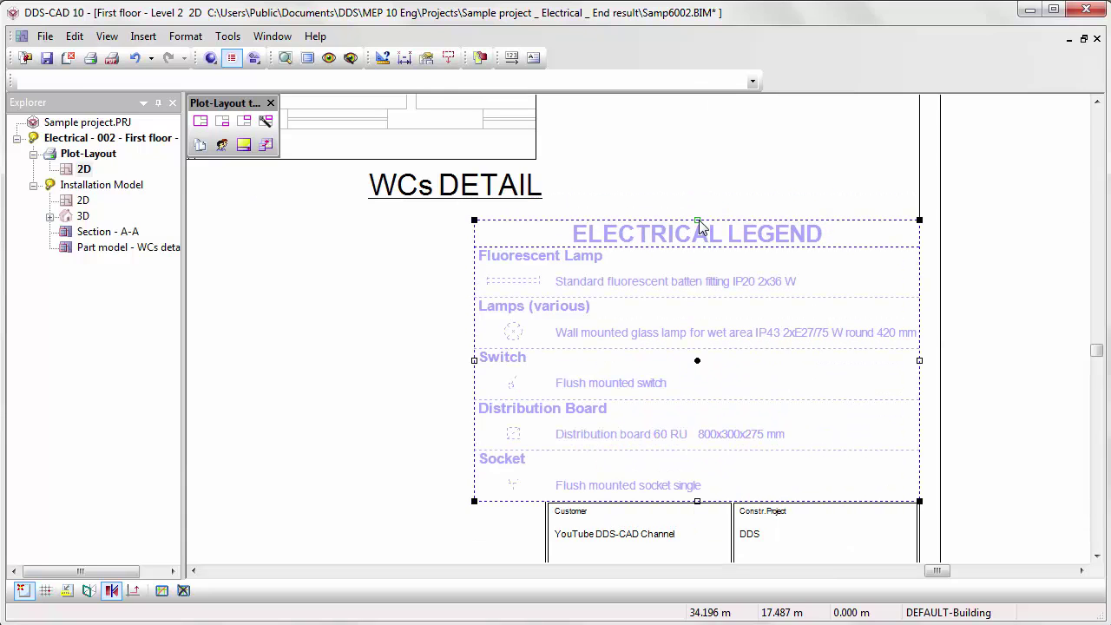
- Move Distribution Board up two places to second in the legend list
double_click(698, 287)
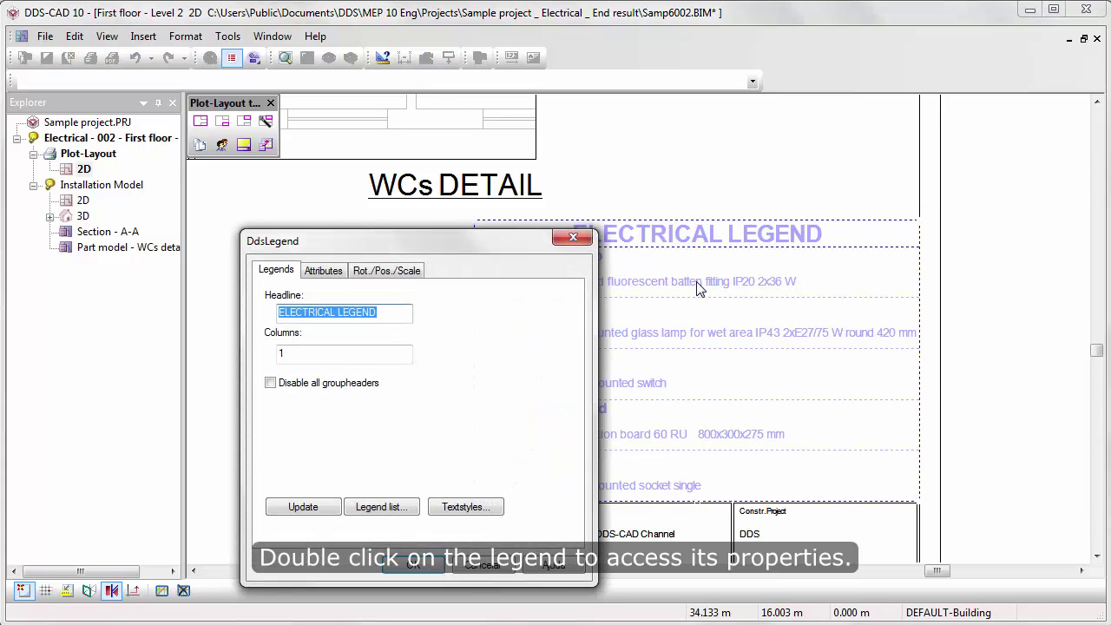
left_click_drag(494, 245, 353, 189)
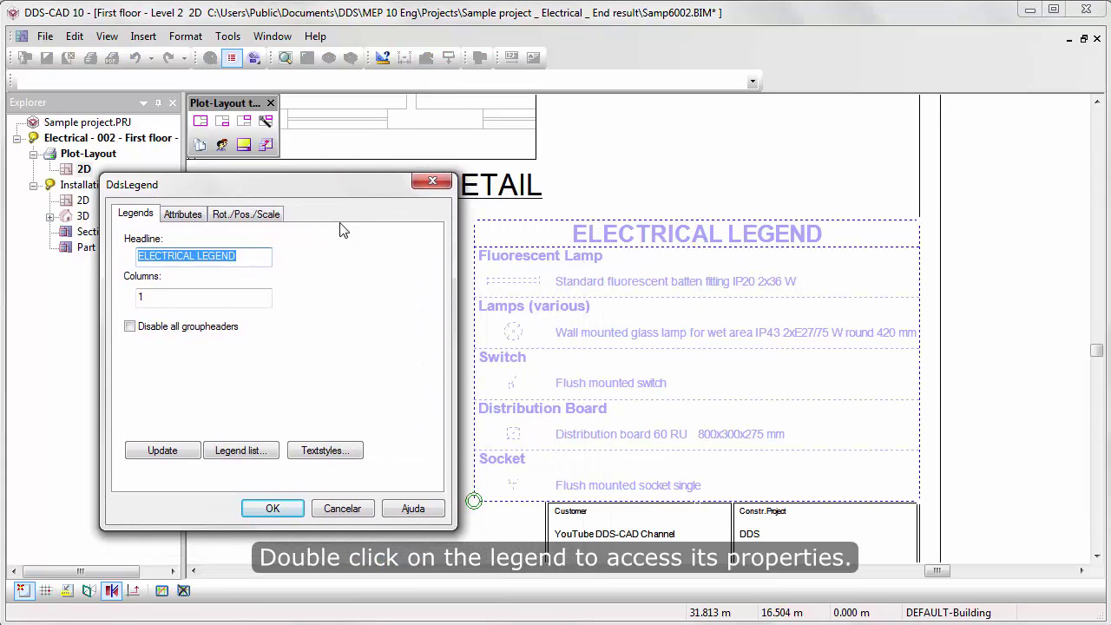
left_click(270, 462)
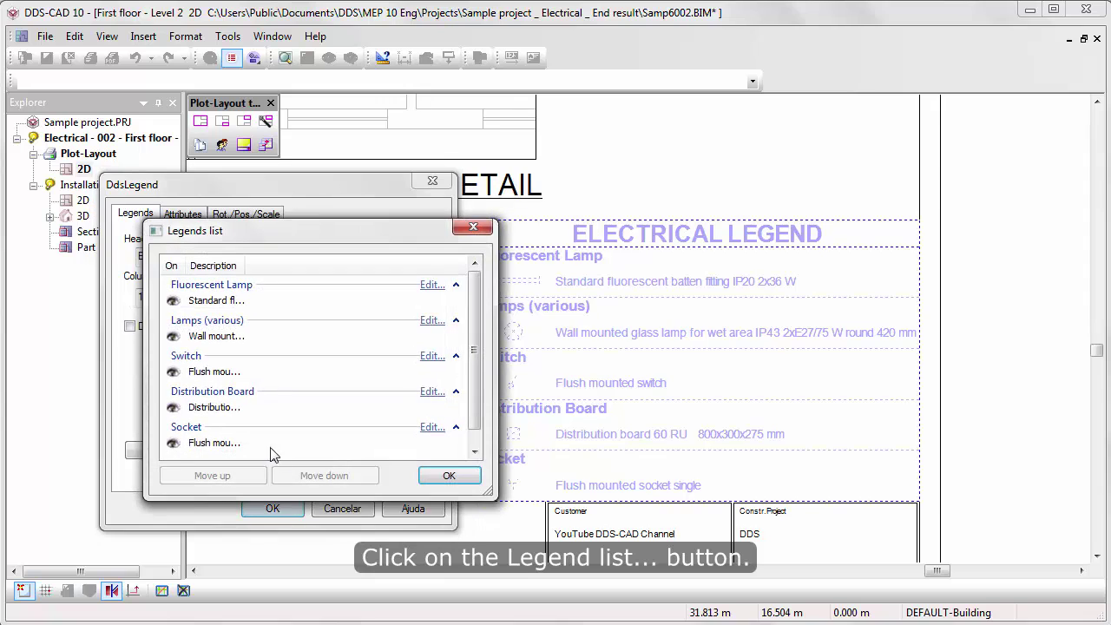
left_click_drag(266, 209, 236, 179)
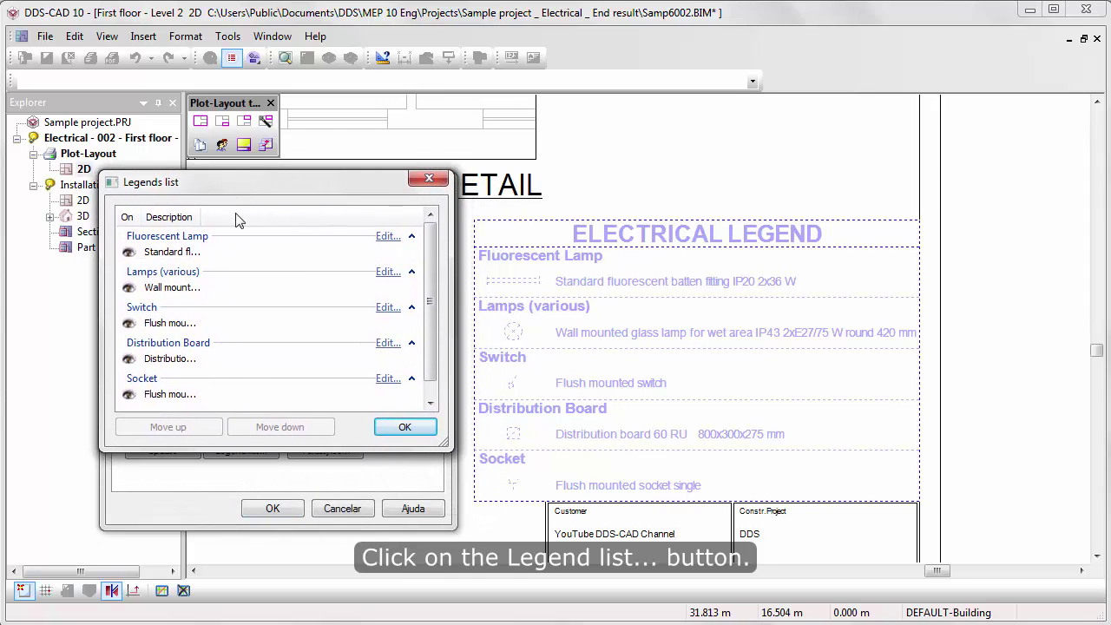
left_click(206, 350)
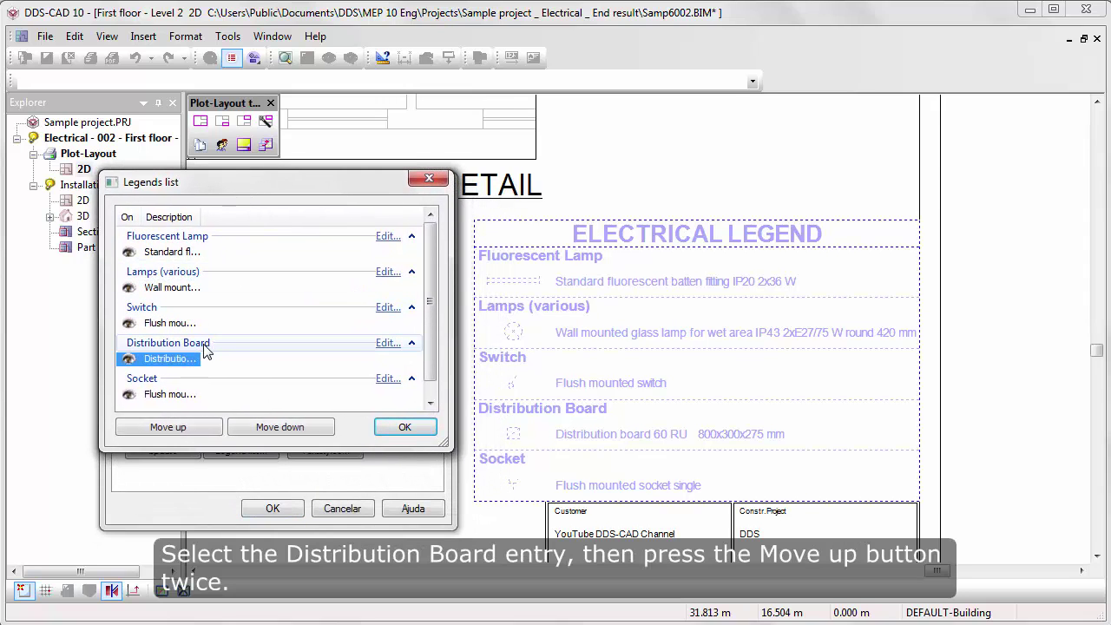
left_click(204, 429)
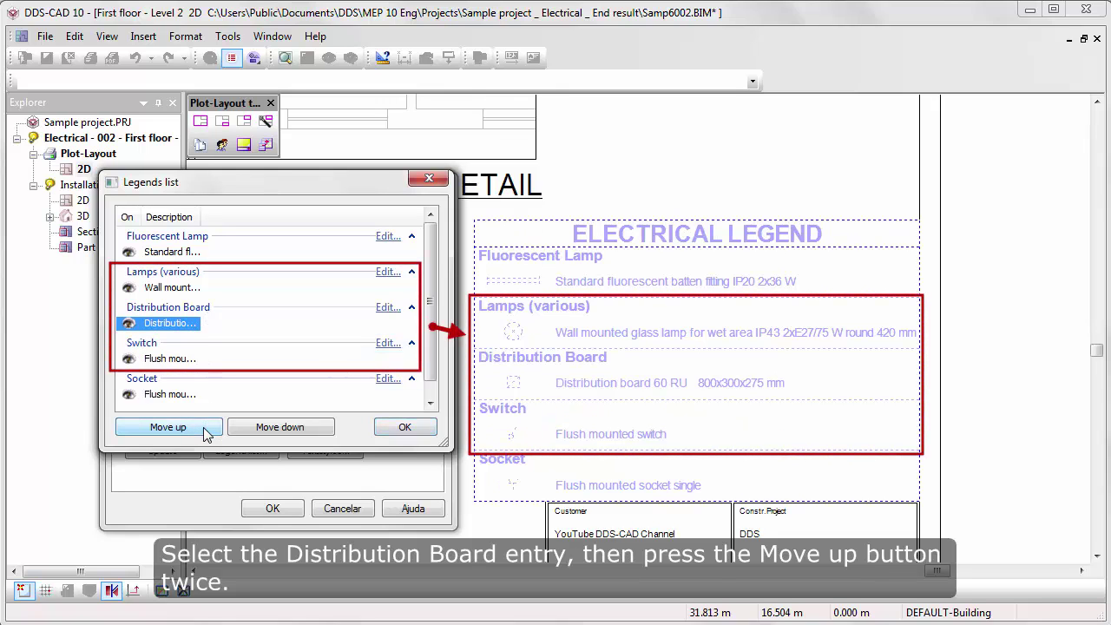
left_click(206, 429)
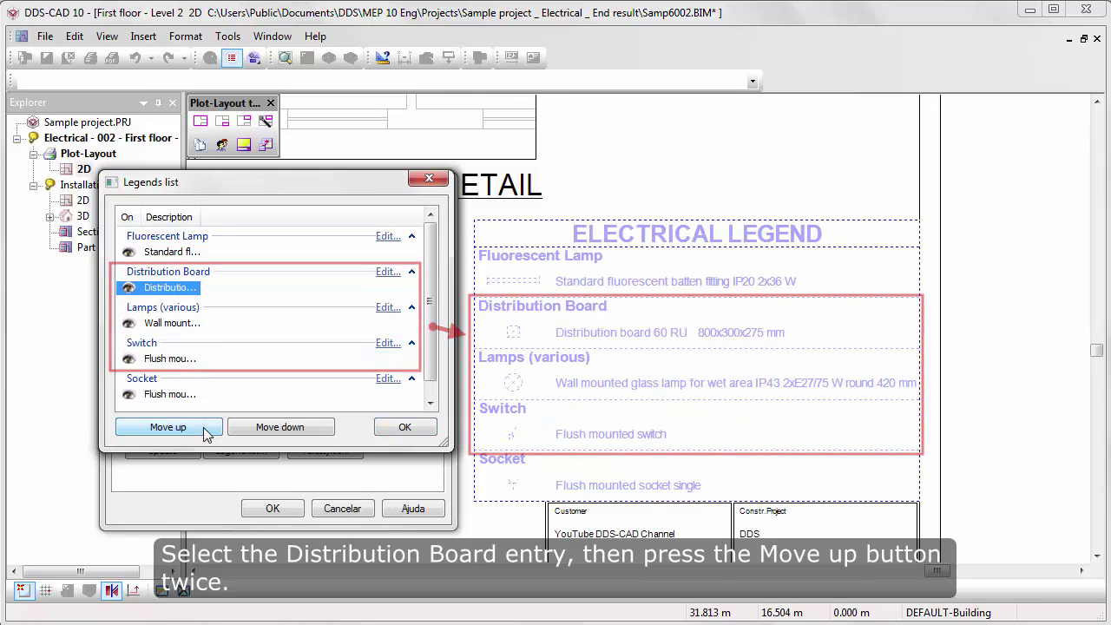
- Rename the wall lamp entry, deleting 'round 420 mm' from its description
left_click(129, 323)
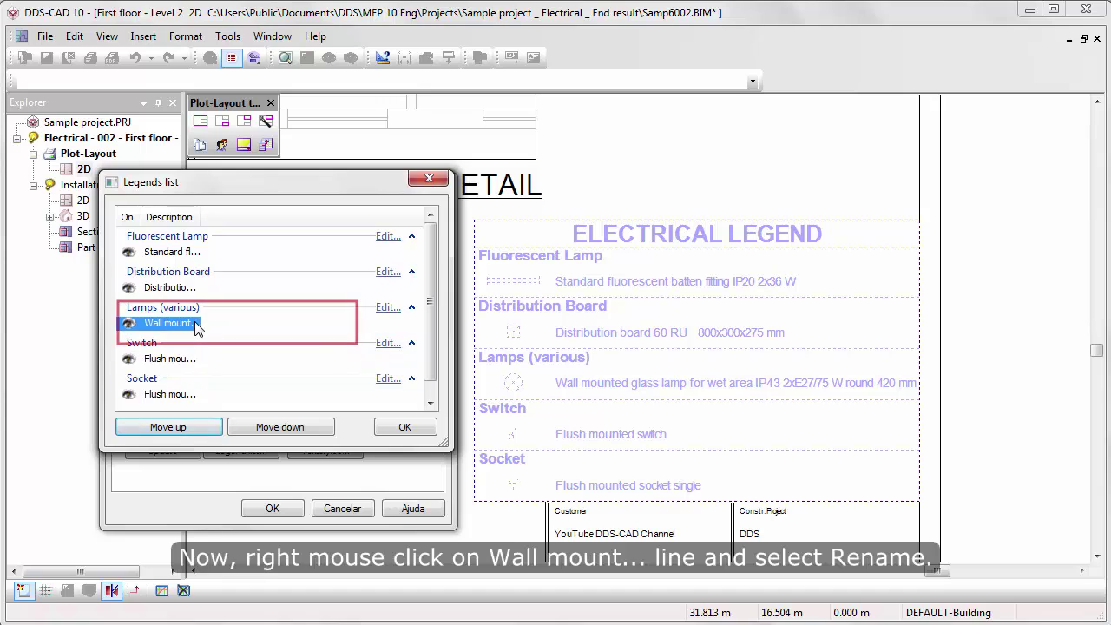
right_click(197, 326)
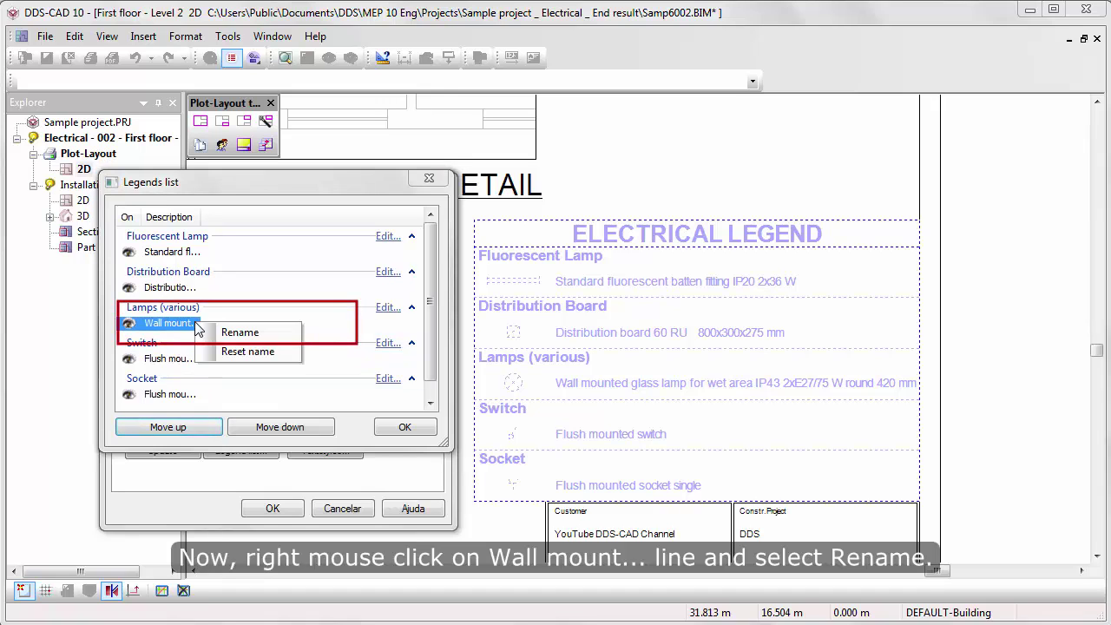
left_click(281, 335)
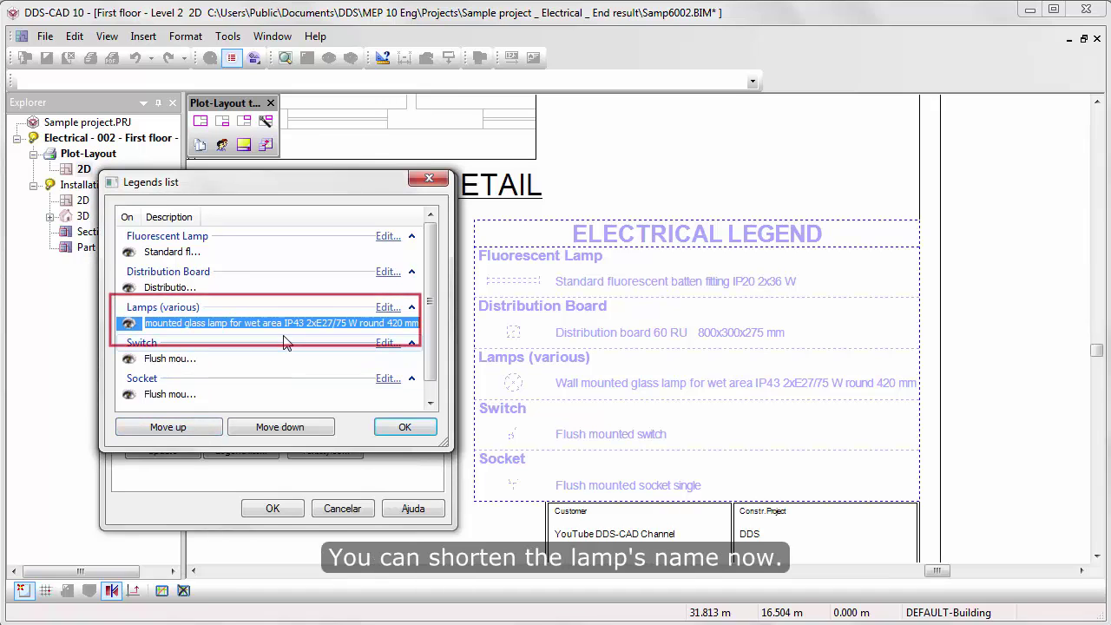
key("End")
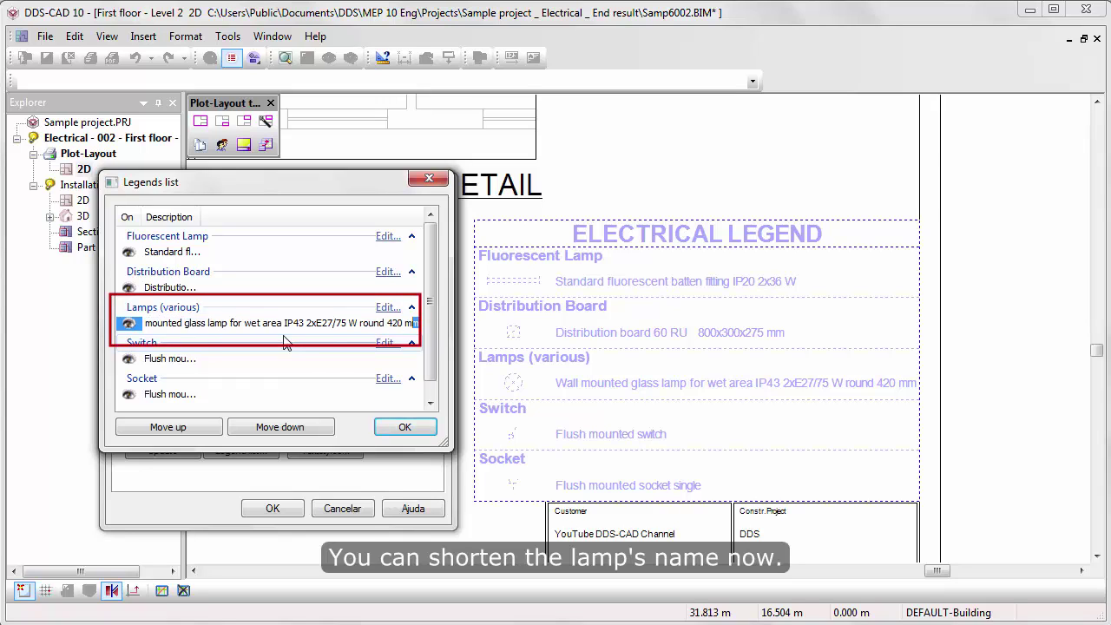
key("shift+Left")
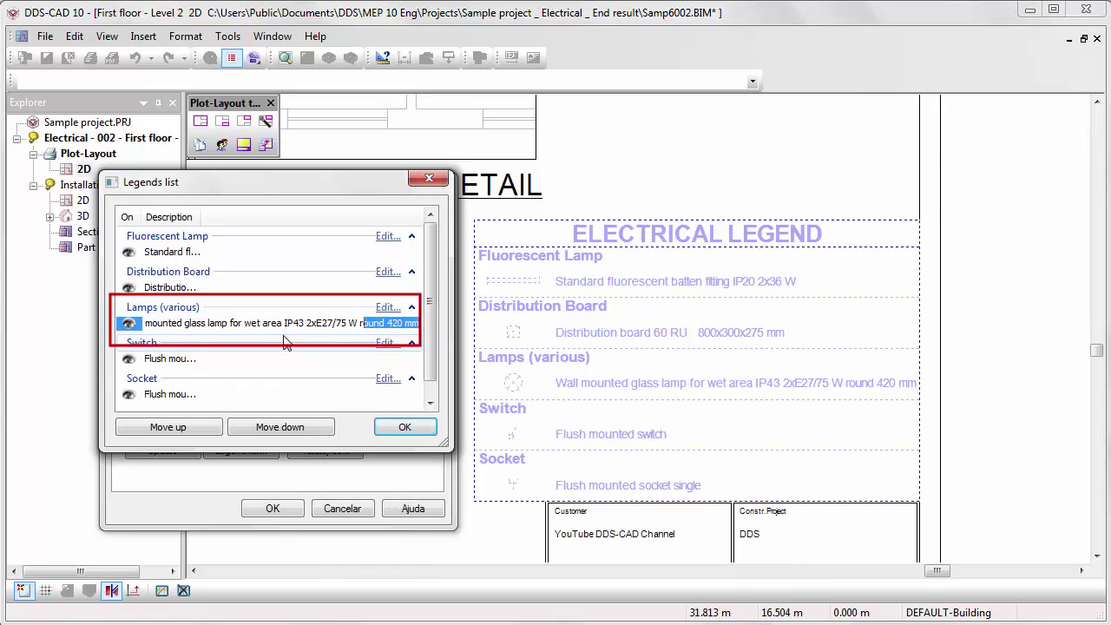
key("shift+Left")
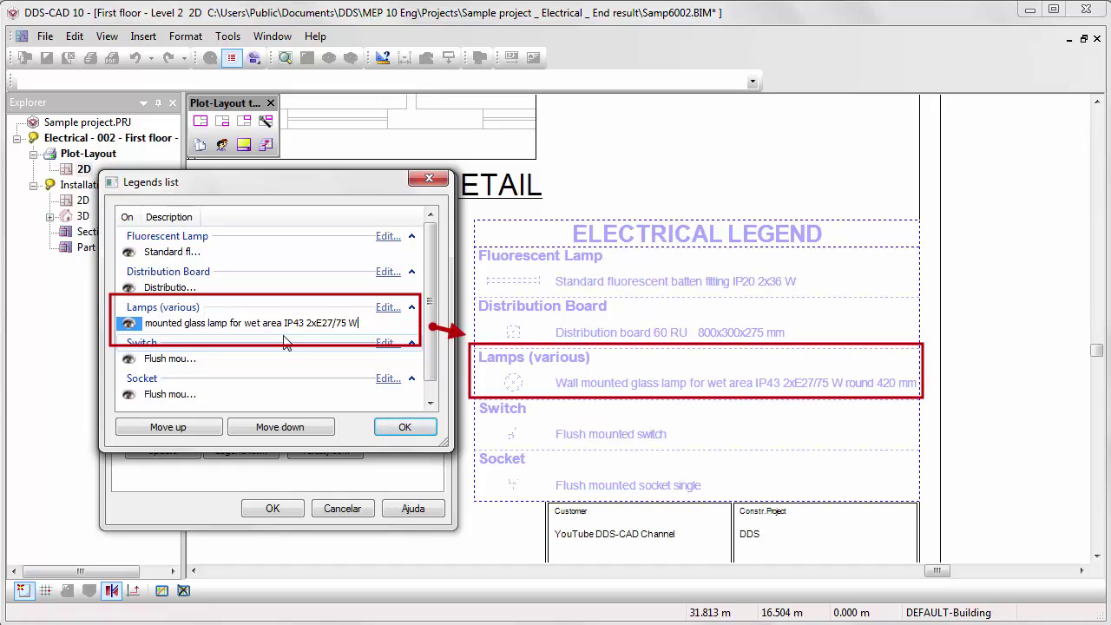
left_click(401, 431)
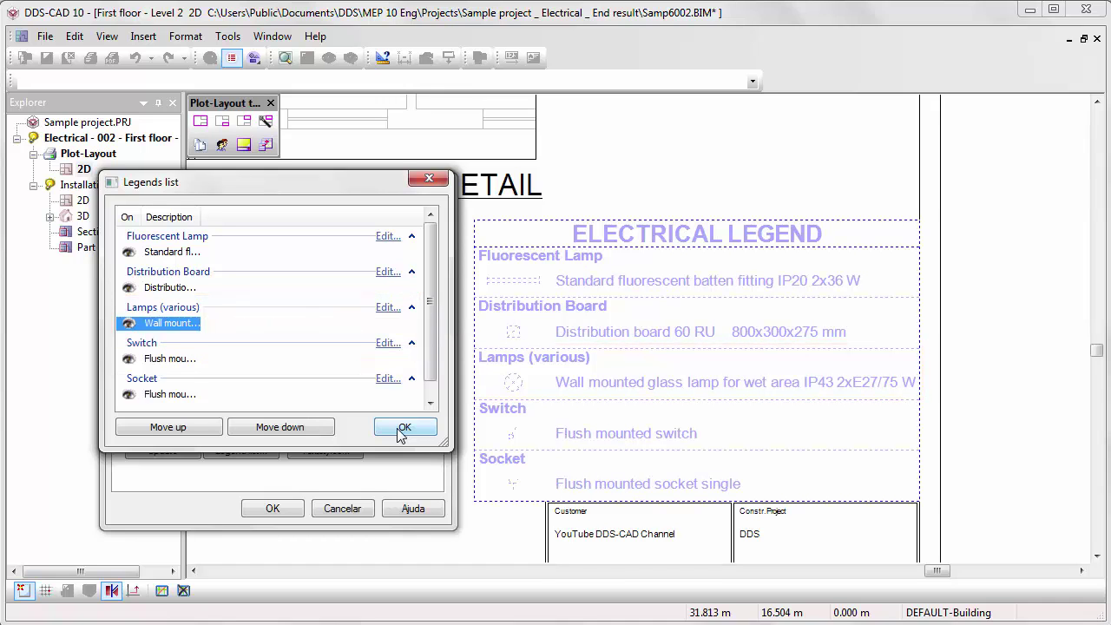
- Apply the legend changes, narrow the legend from its left edge, and zoom onto the title block
left_click(402, 430)
left_click(274, 509)
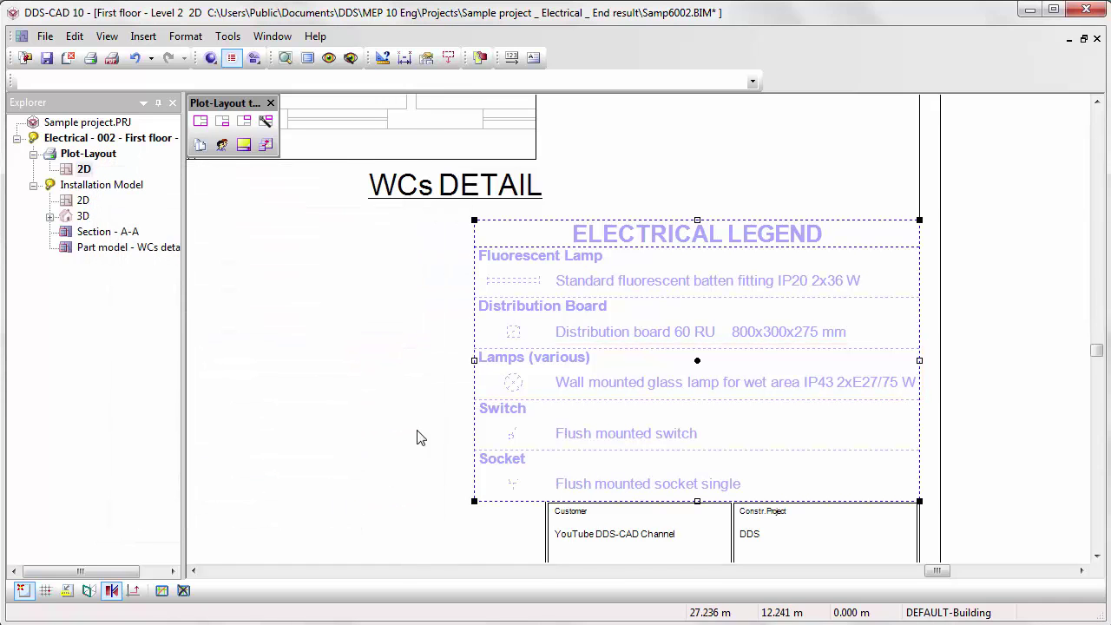
left_click_drag(474, 360, 522, 368)
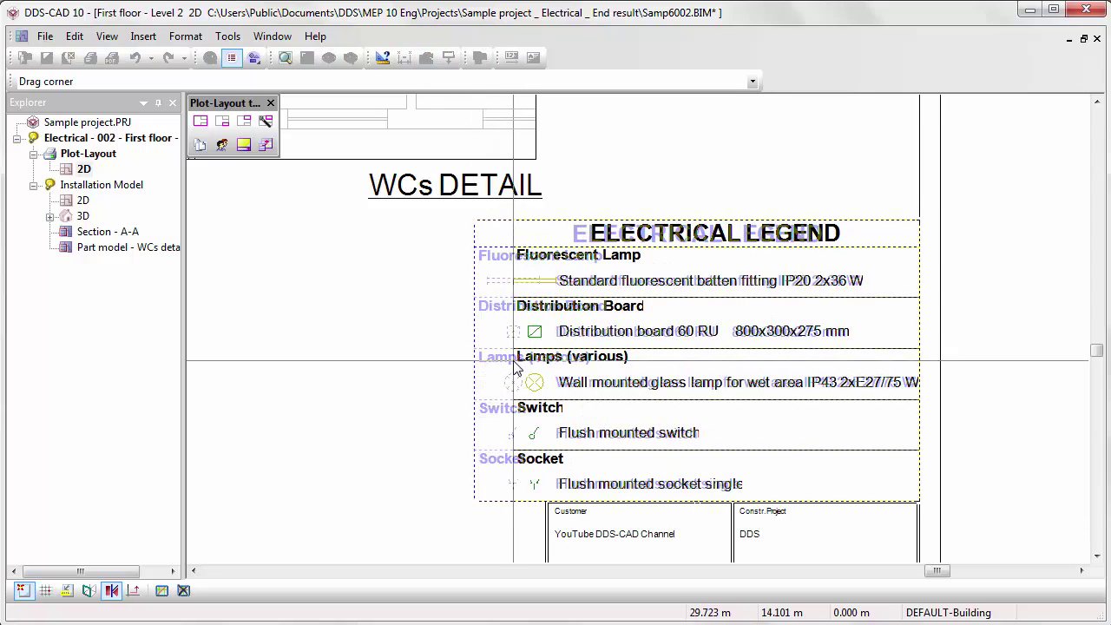
left_click_drag(522, 368, 512, 368)
key("Escape")
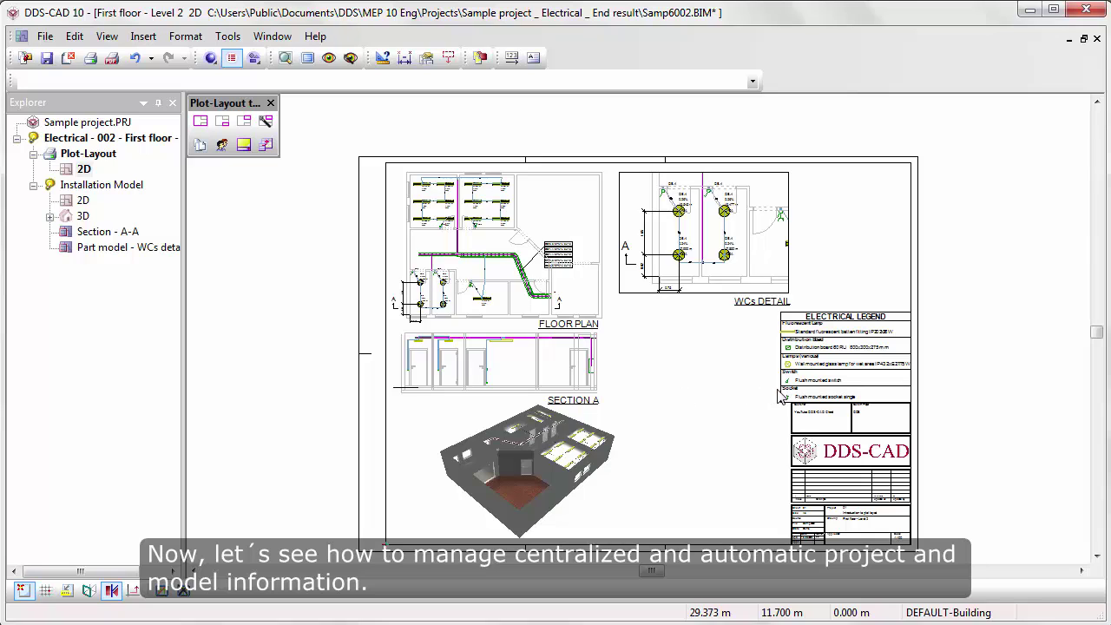
left_click_drag(778, 390, 929, 539)
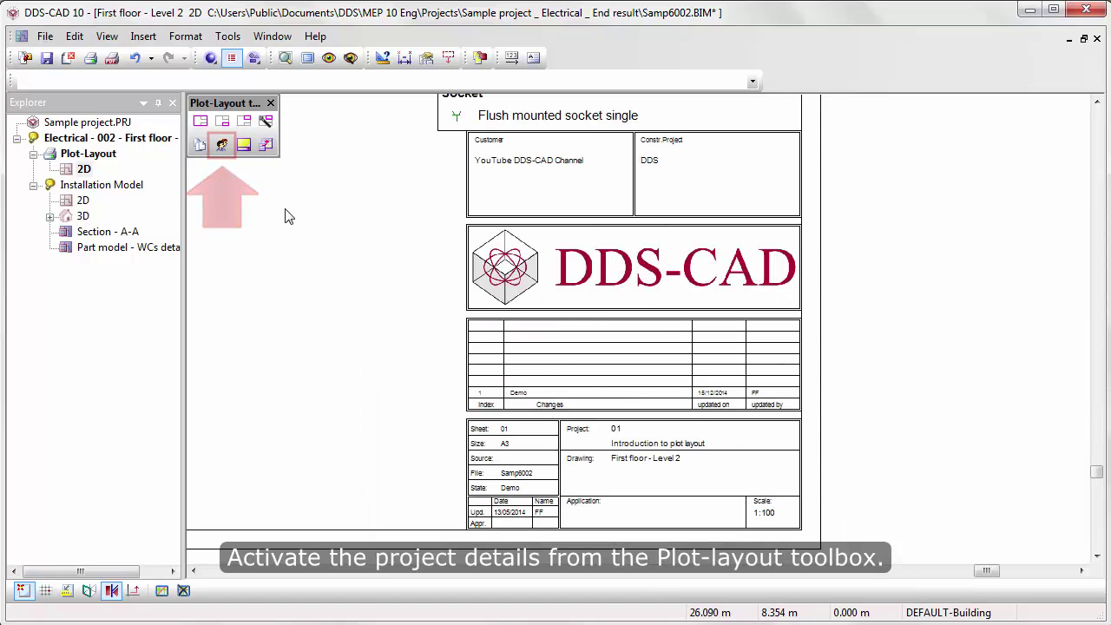
- Review project details unchanged, then show model details: First floor - Level 2, 1:100, A3
left_click(220, 144)
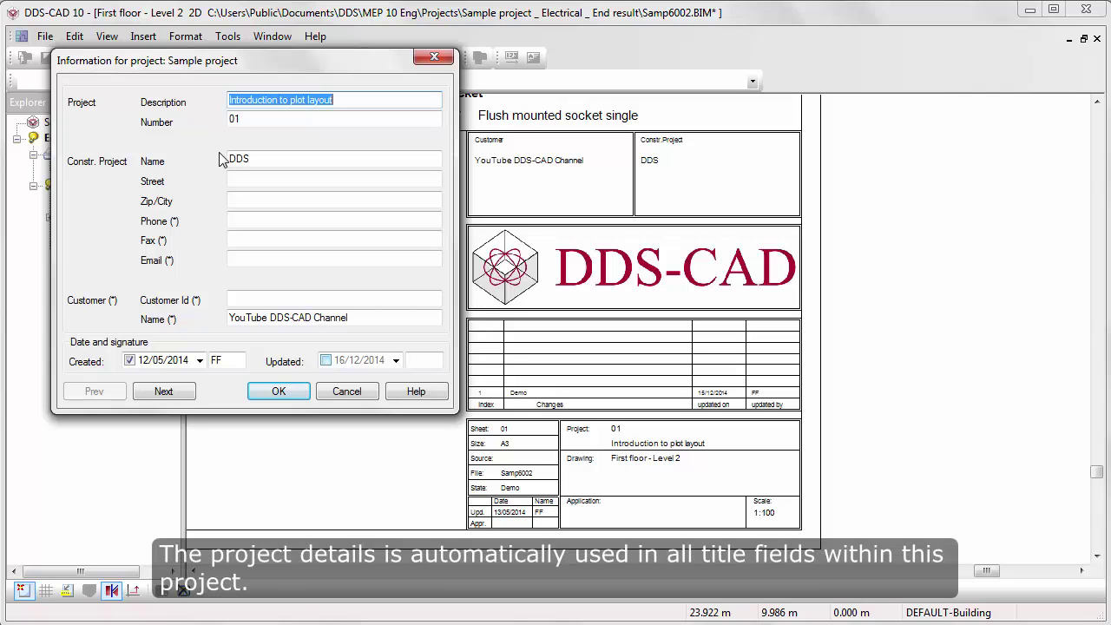
left_click(279, 391)
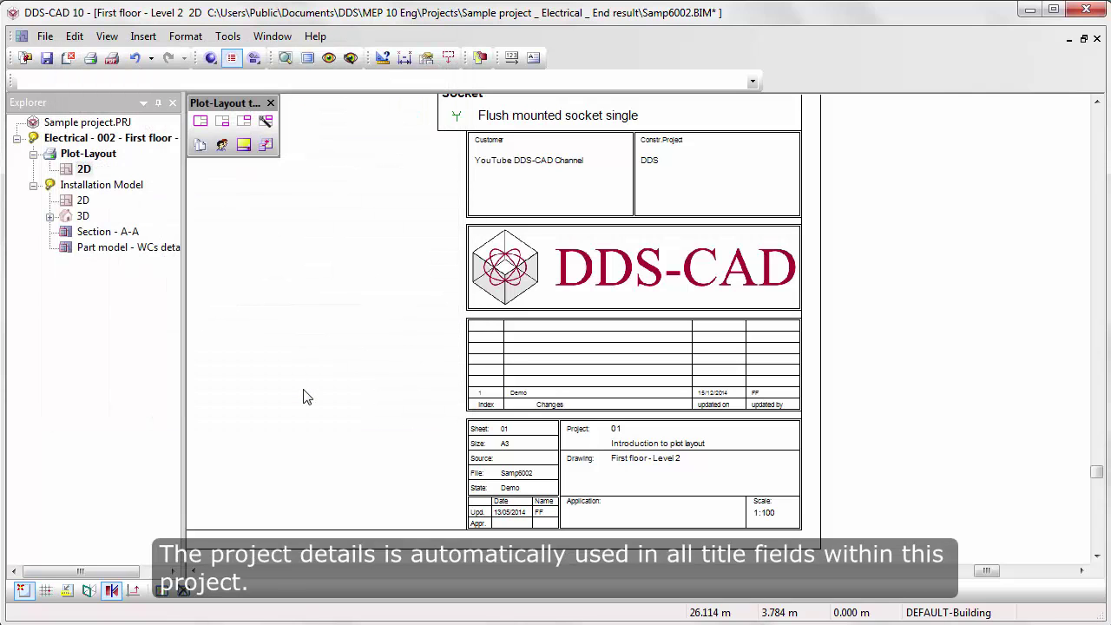
left_click(244, 146)
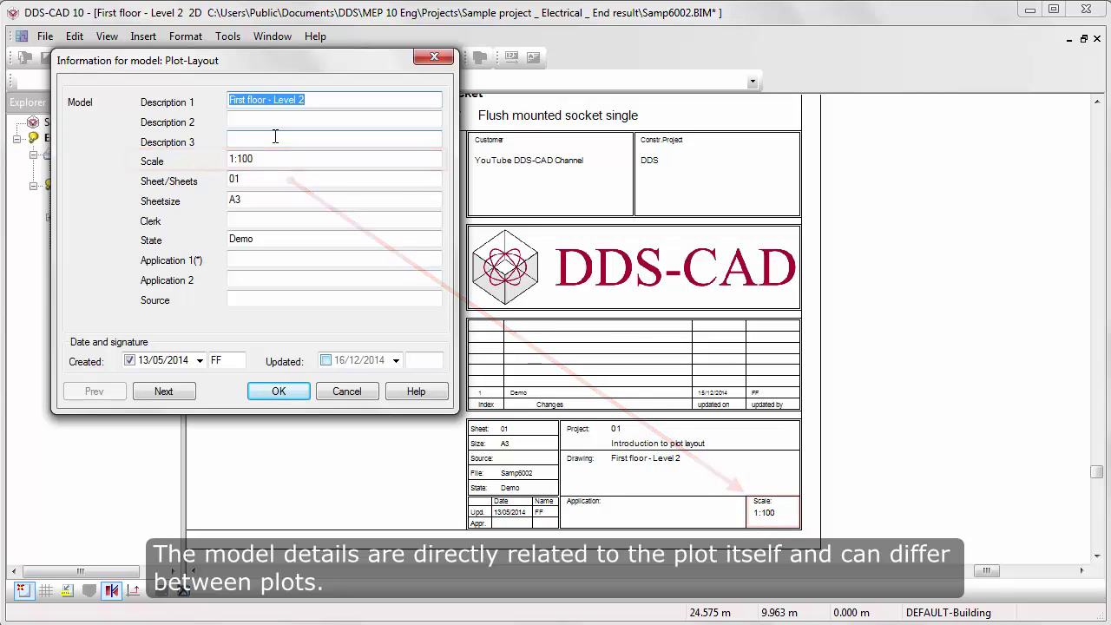
- Add revision 2 'Update', dated 16/12/2014, below revision 1 'Demo'
left_click(297, 391)
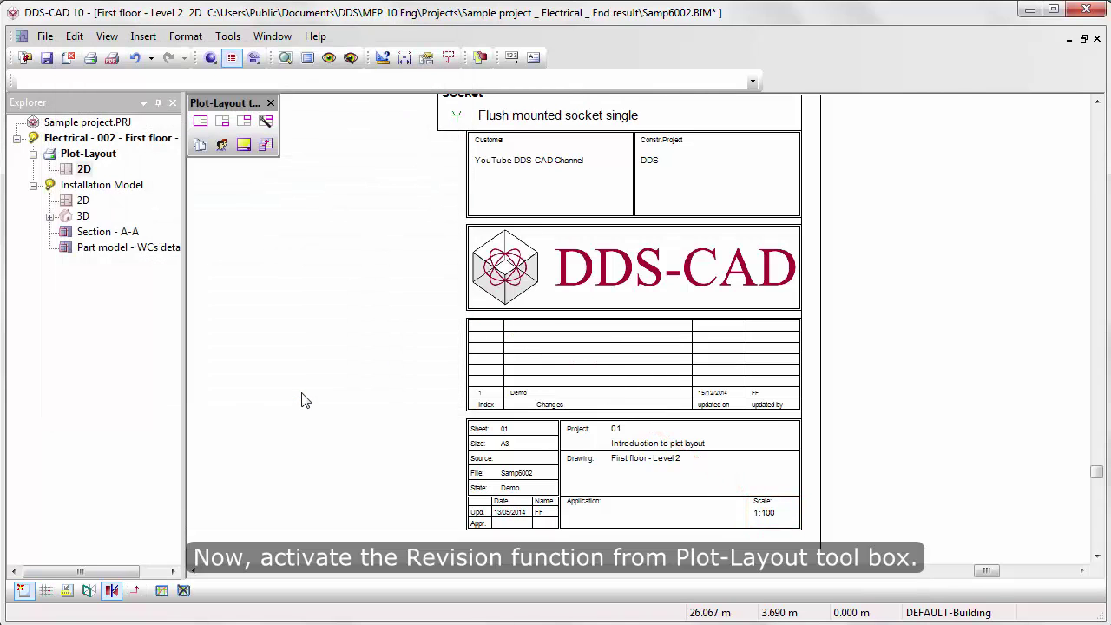
left_click(266, 145)
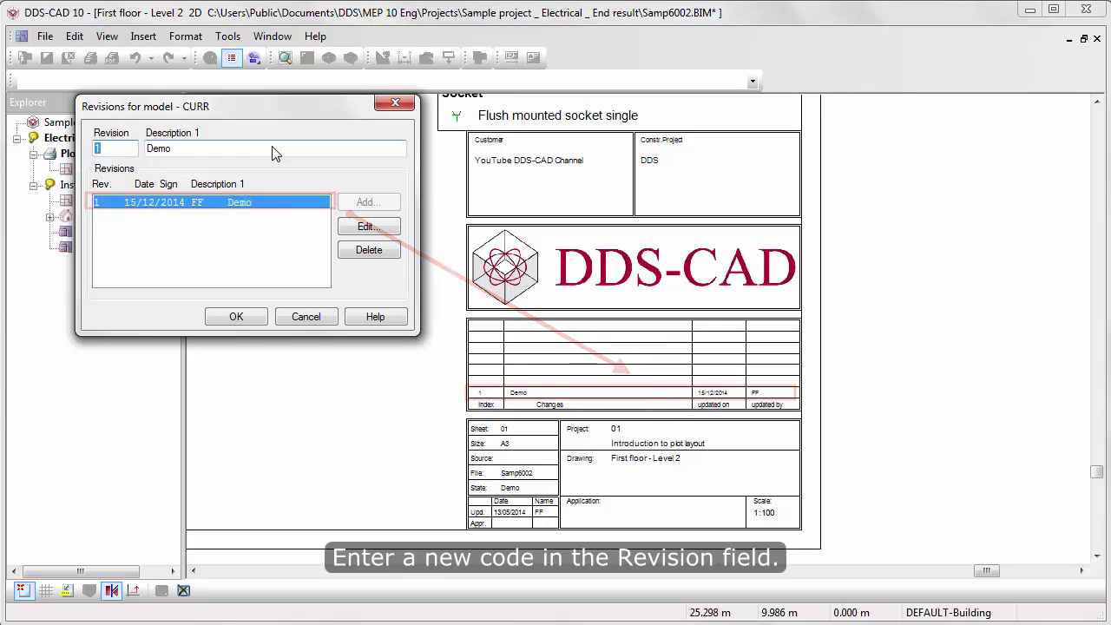
type("2")
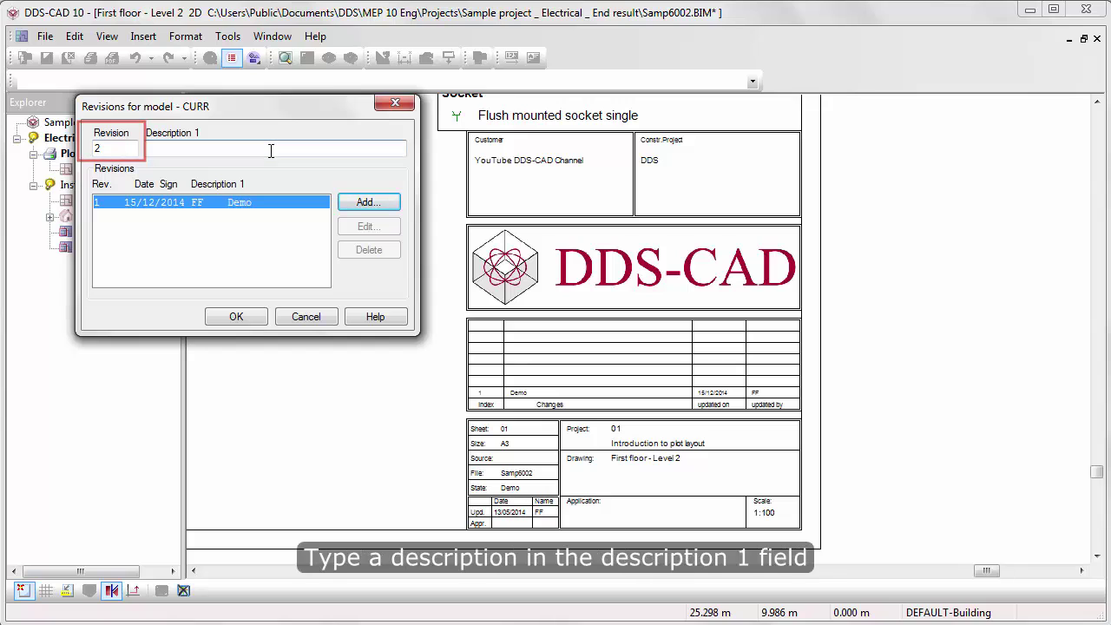
left_click(270, 150)
type("Update")
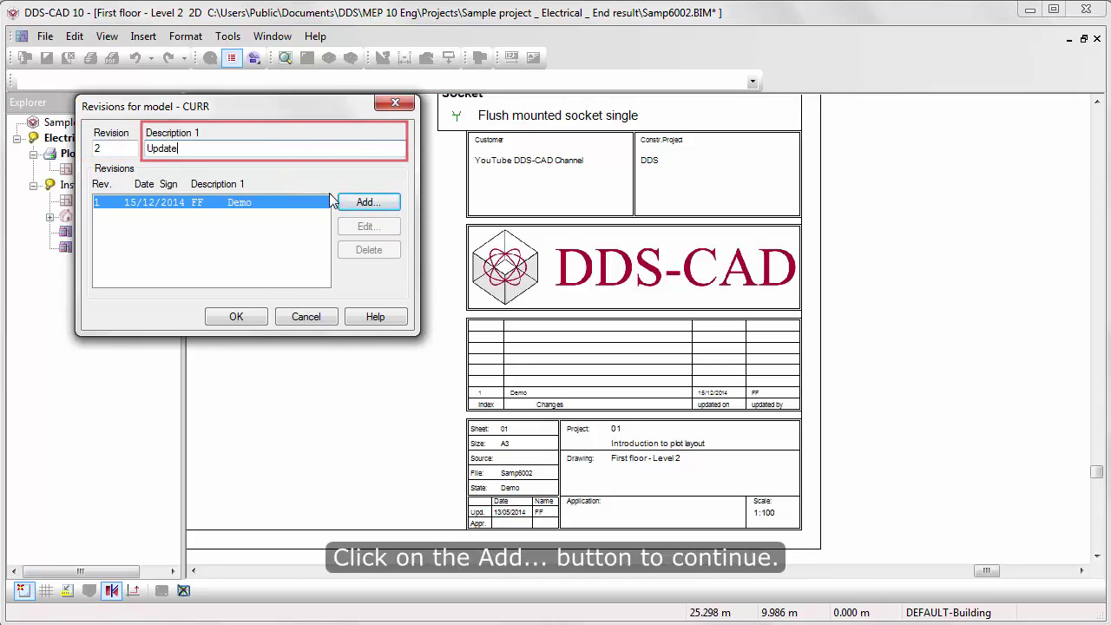
left_click(366, 203)
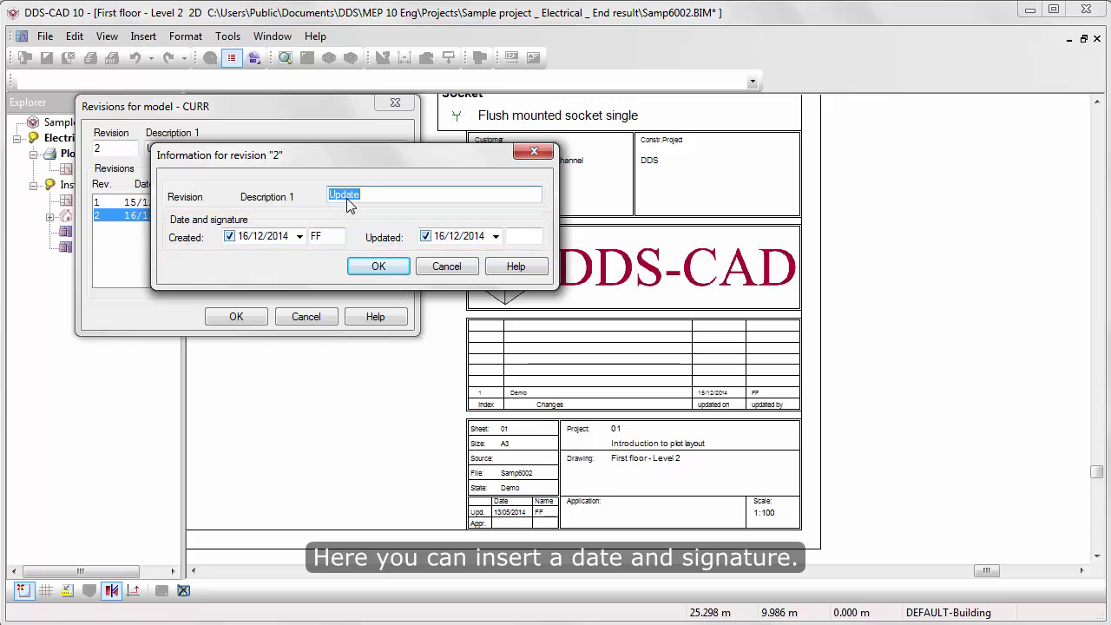
left_click(379, 265)
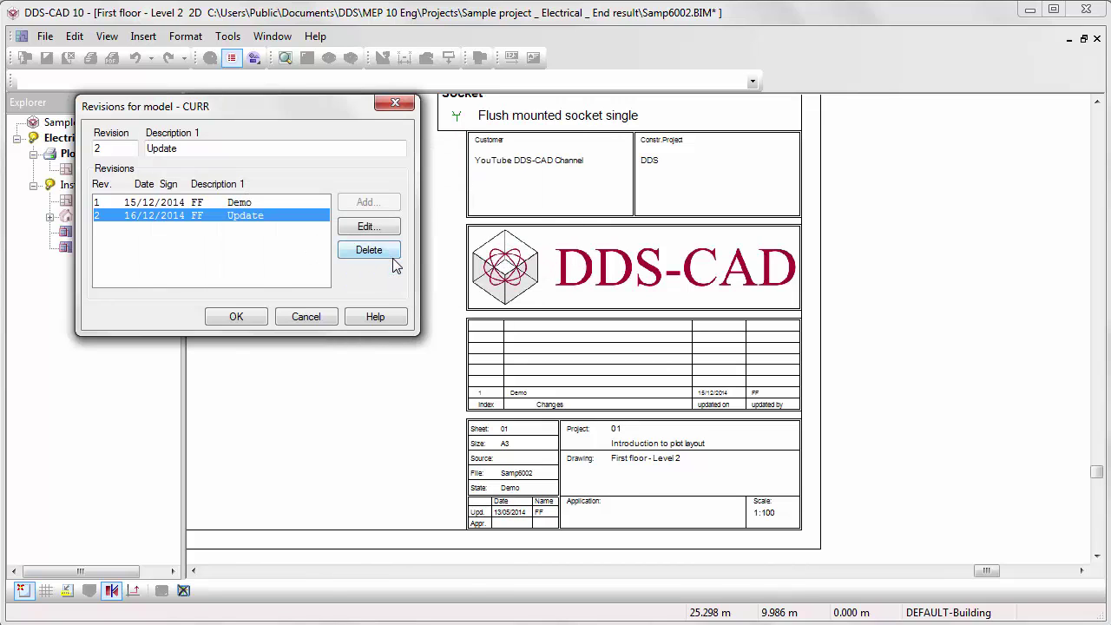
left_click(263, 318)
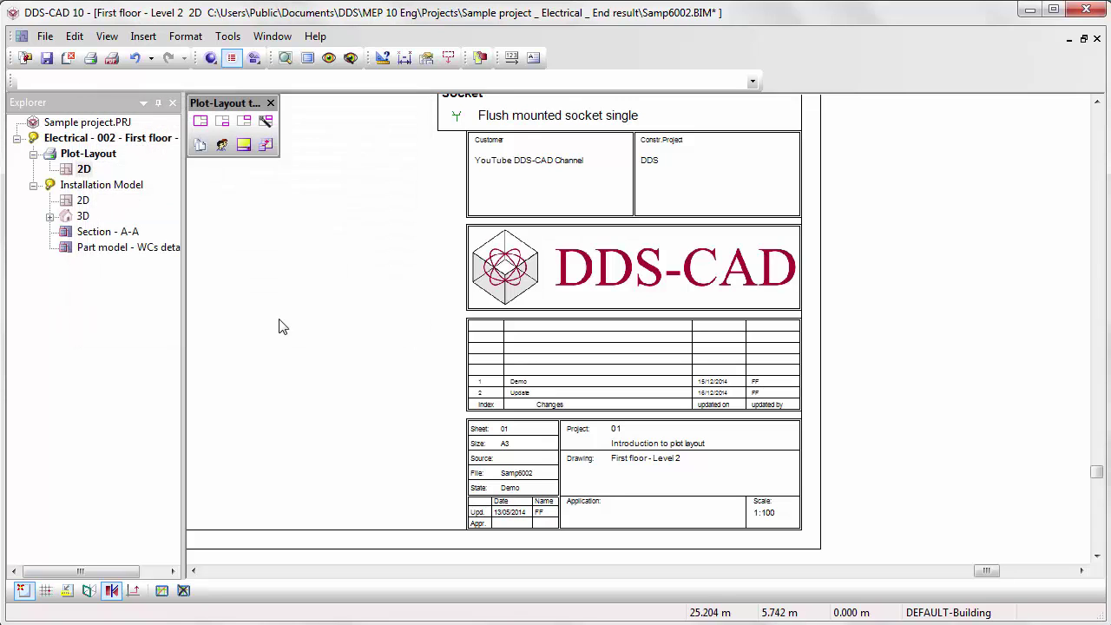
- Hide the Wallnumbers, SUSPENDED_CEILING and ROOMTEXT layers with the Layer Wizard
mouse_move(442, 351)
left_mouse_down()
mouse_move(562, 386)
mouse_move(824, 420)
left_mouse_up()
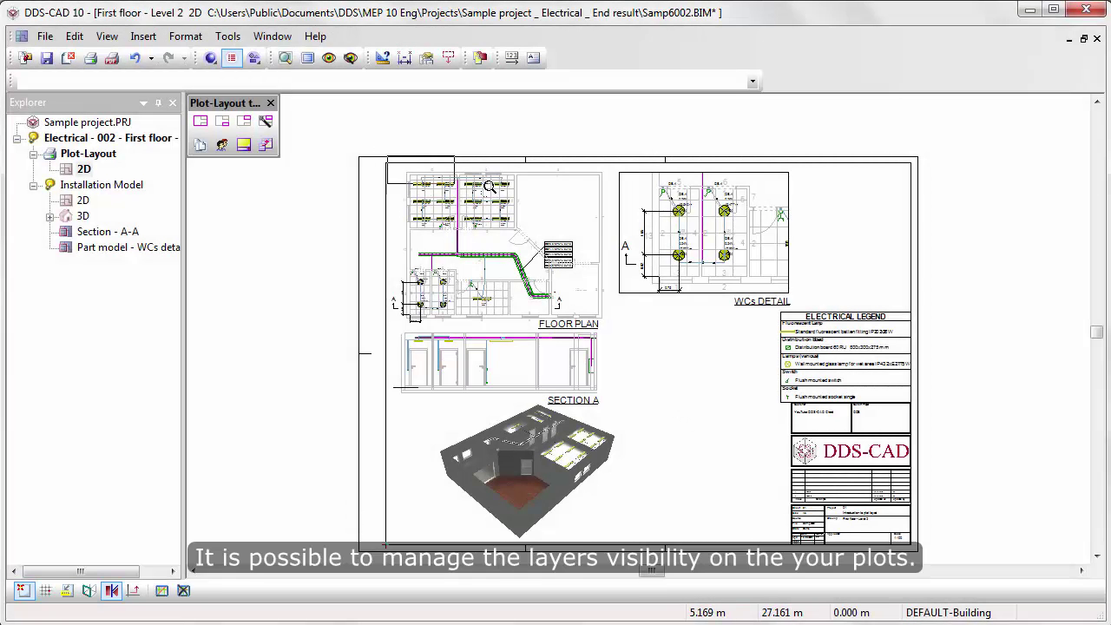
mouse_move(387, 158)
left_mouse_down()
mouse_move(763, 330)
mouse_move(794, 389)
left_mouse_up()
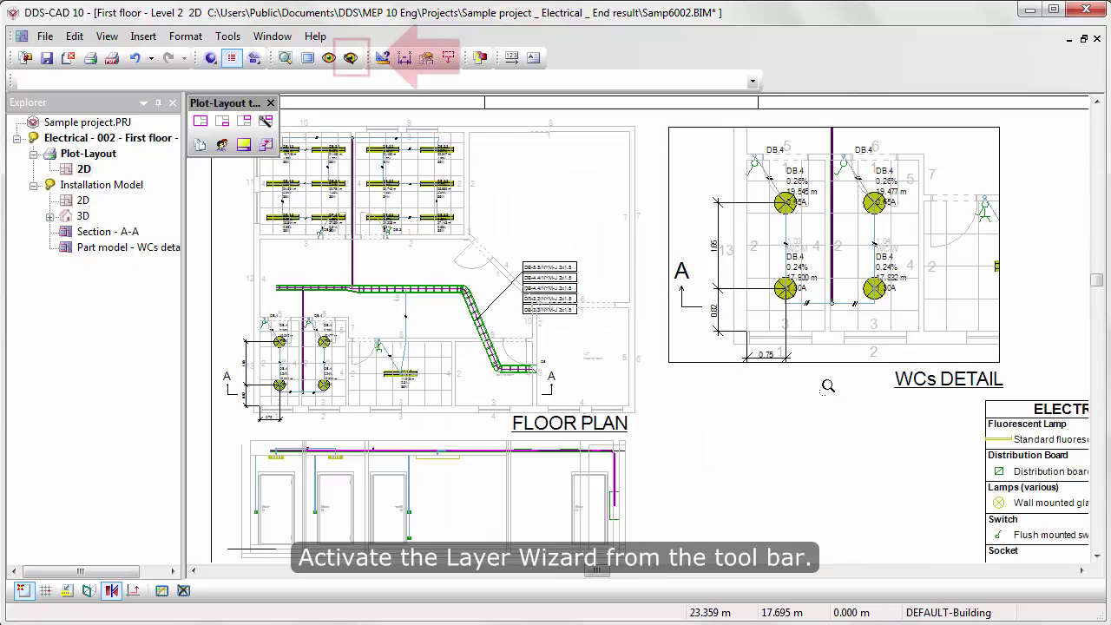
left_click(351, 58)
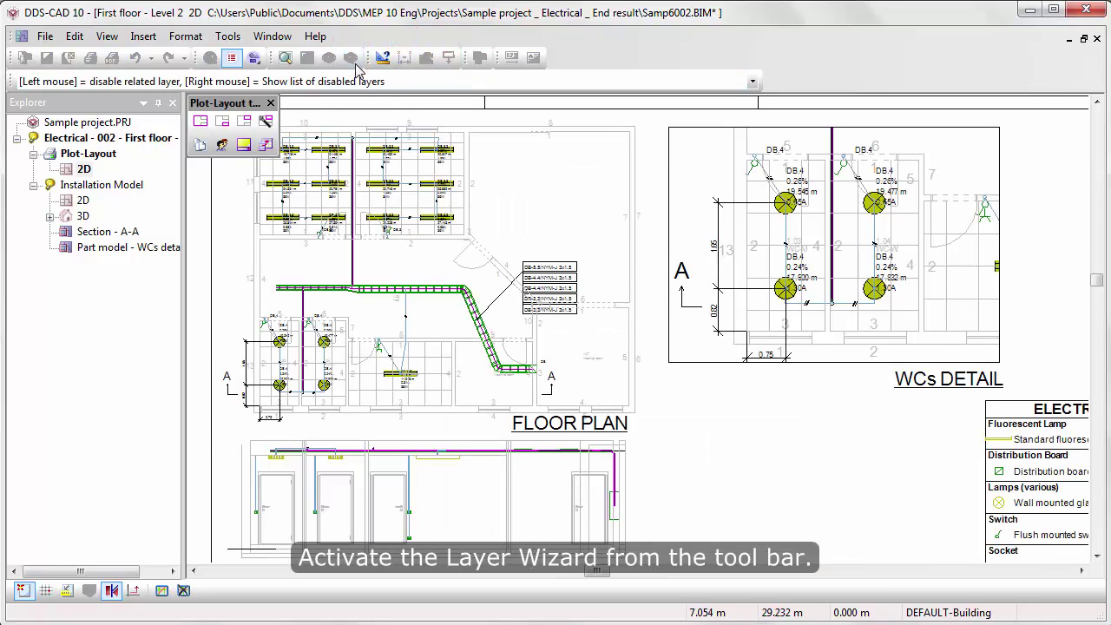
left_click(550, 147)
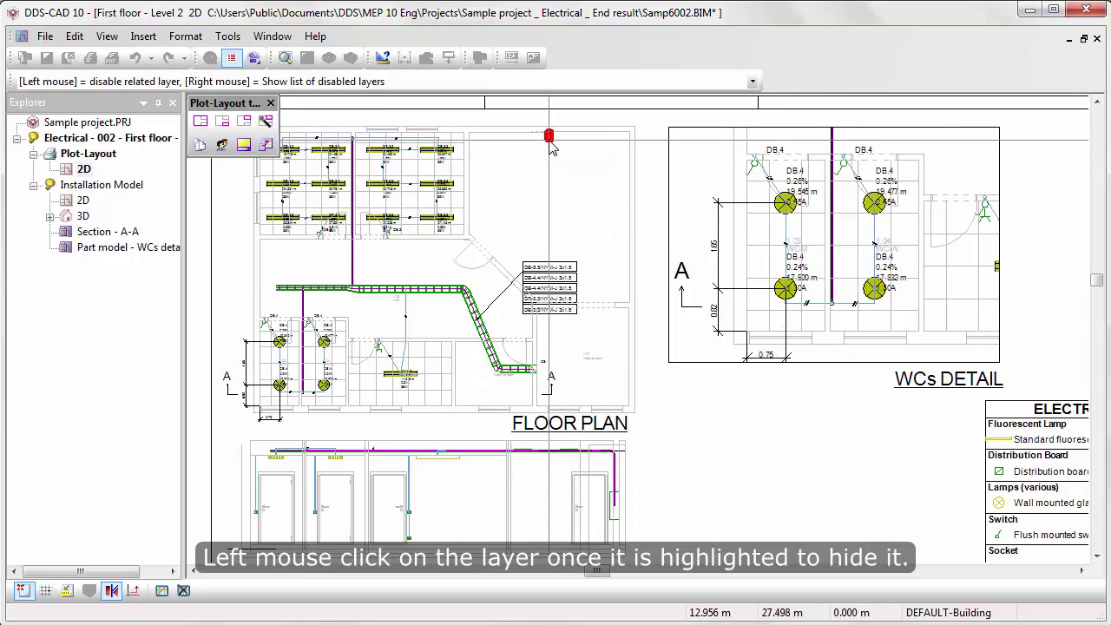
left_click(756, 251)
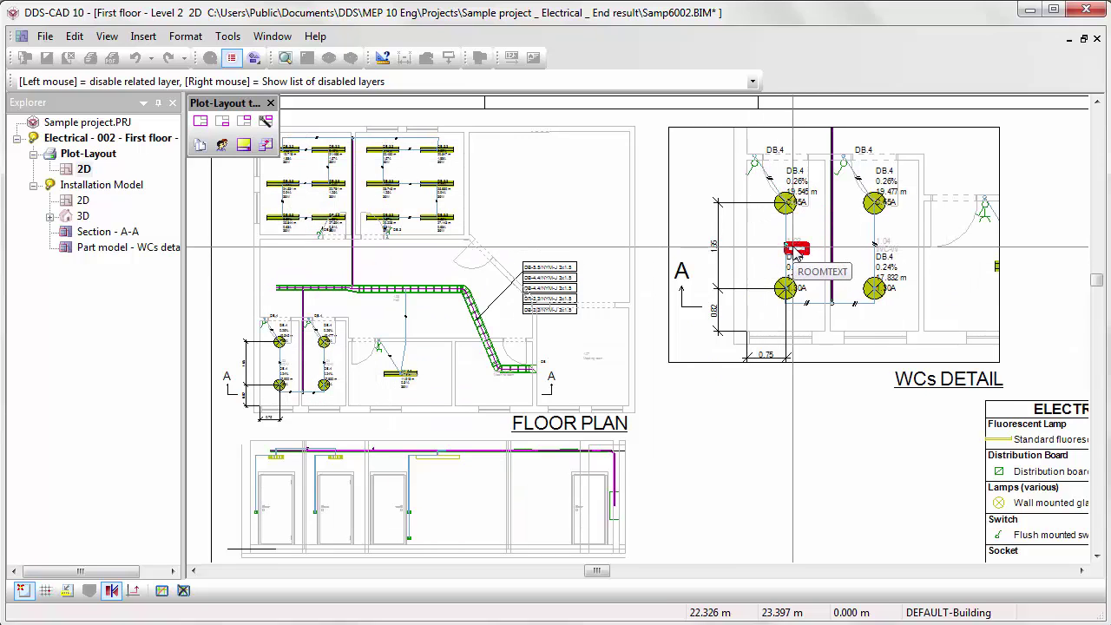
left_click(795, 252)
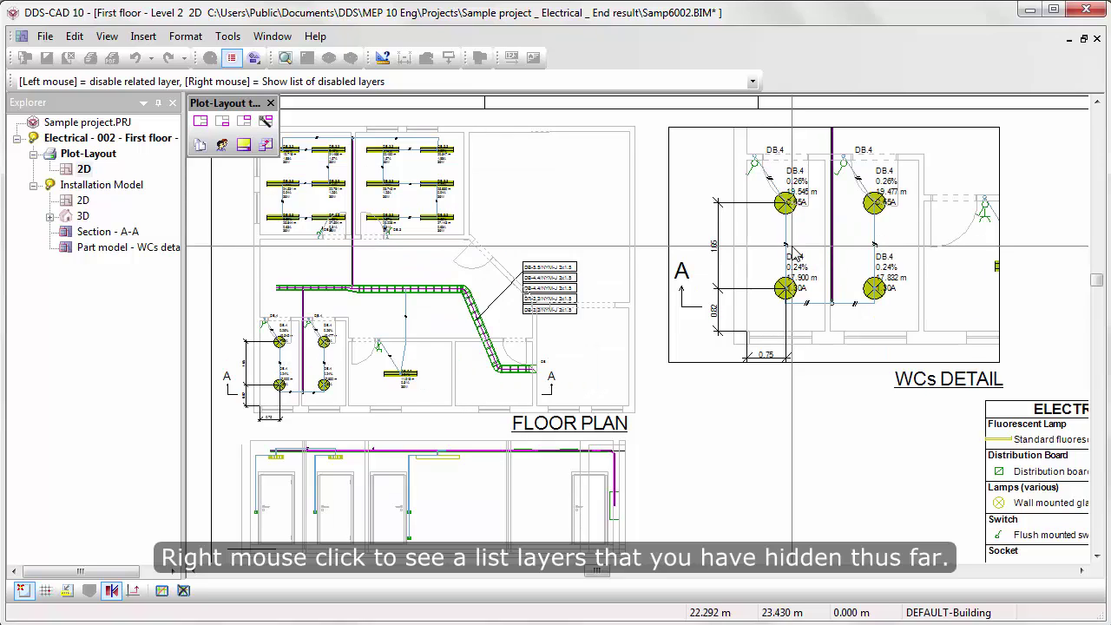
- Restore the SUSPENDED_CEILING layer from the hidden-layer list
right_click(671, 398)
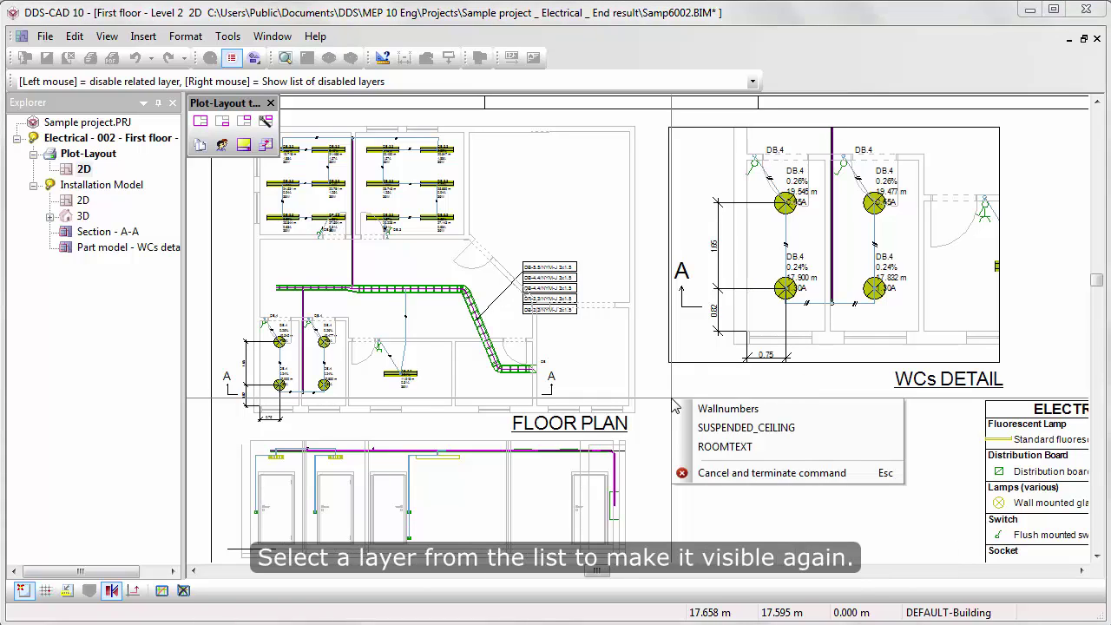
left_click(729, 427)
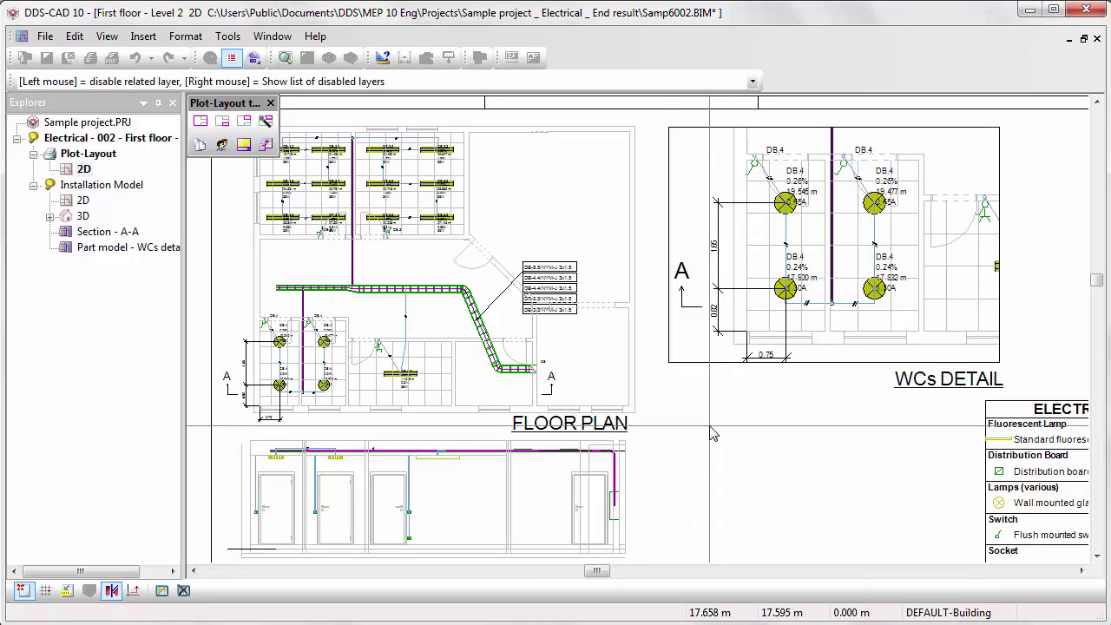
right_click(712, 433)
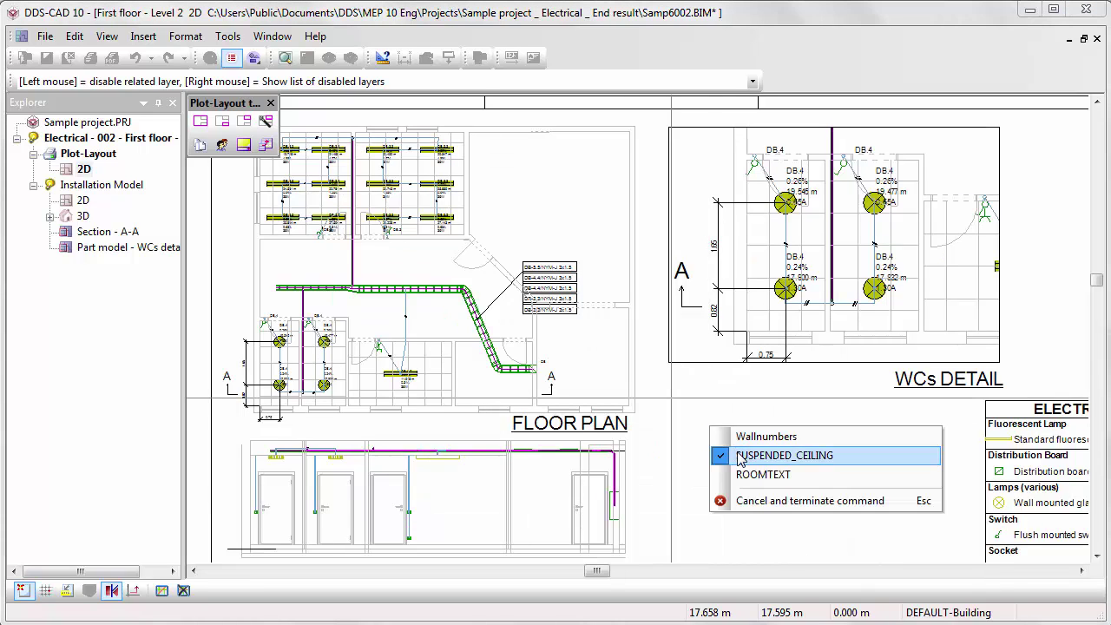
left_click(740, 457)
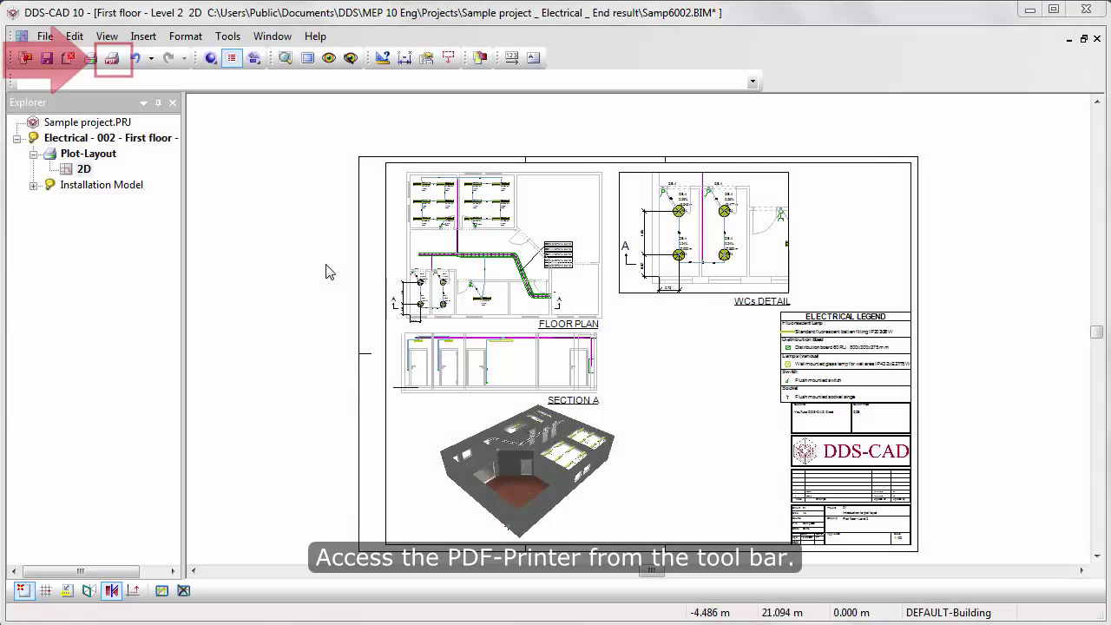
- Print the sheet to PDFCreator, landscape and fitted to page, keeping pen setup Print
left_click(113, 61)
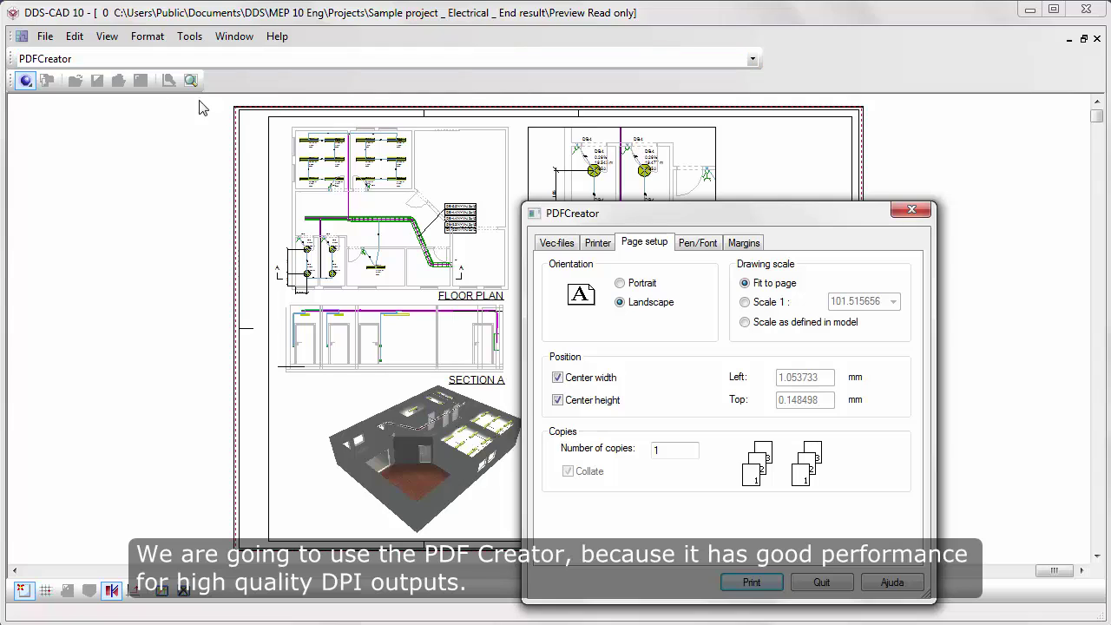
left_click(597, 246)
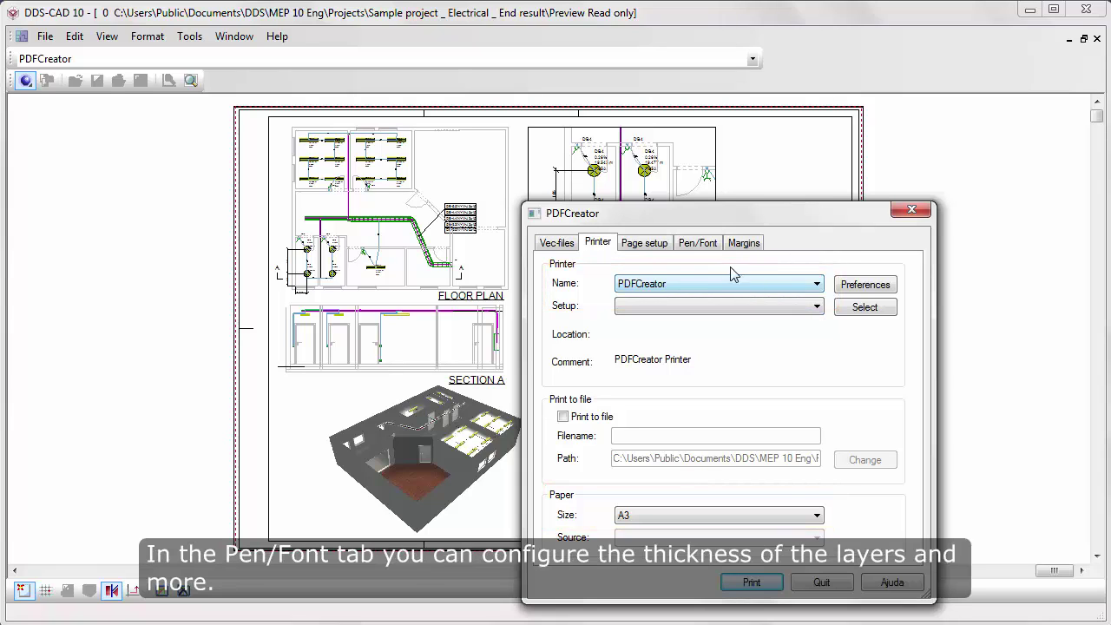
left_click(701, 247)
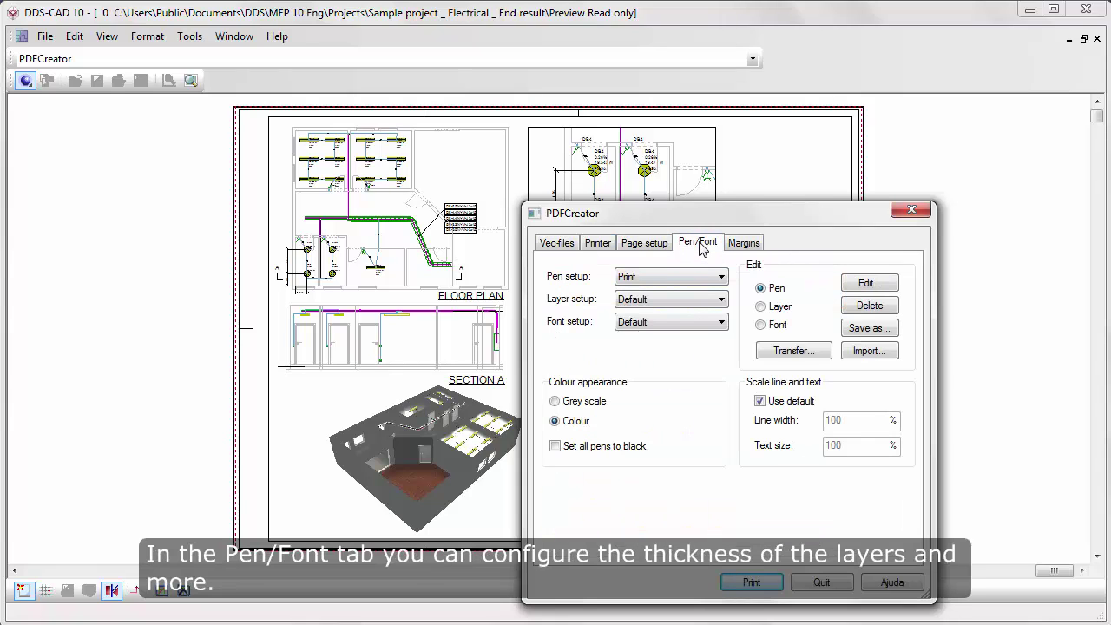
left_click(709, 277)
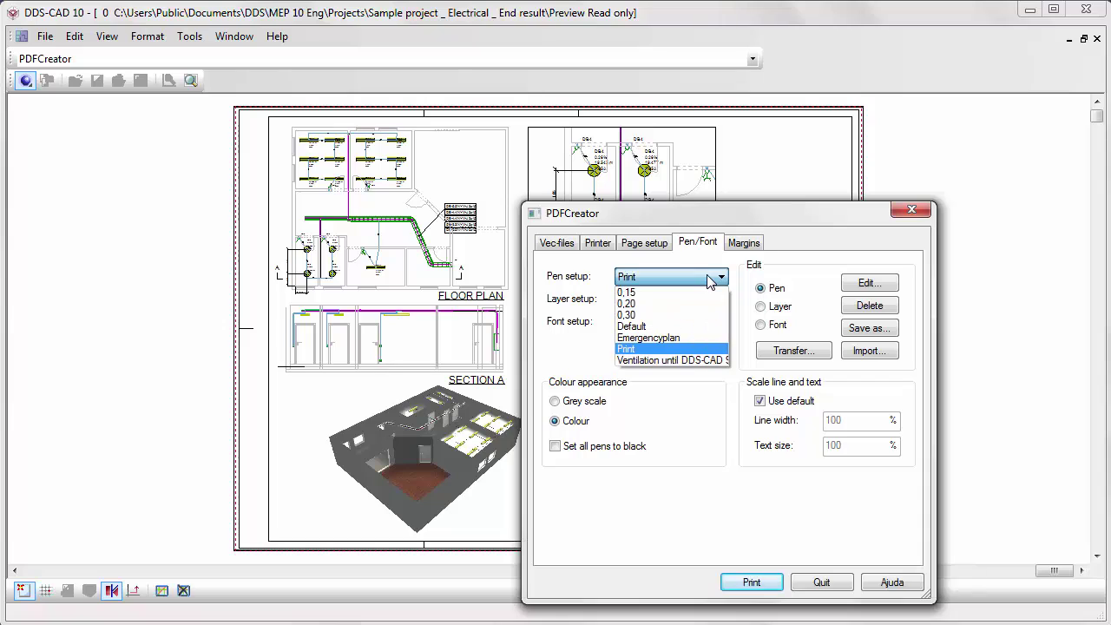
left_click(709, 277)
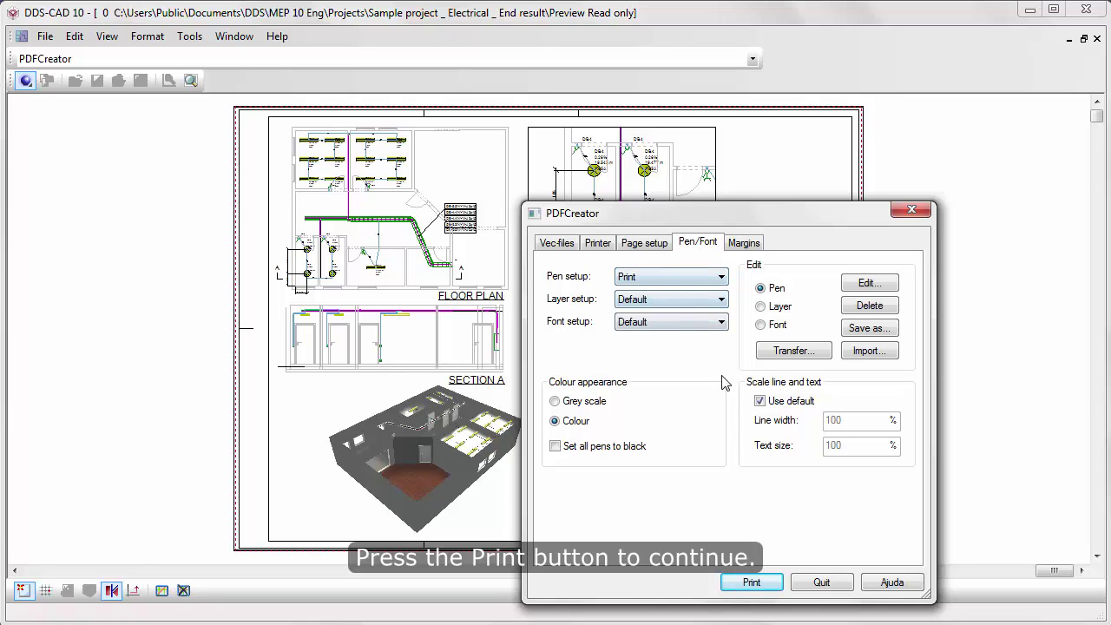
left_click(778, 585)
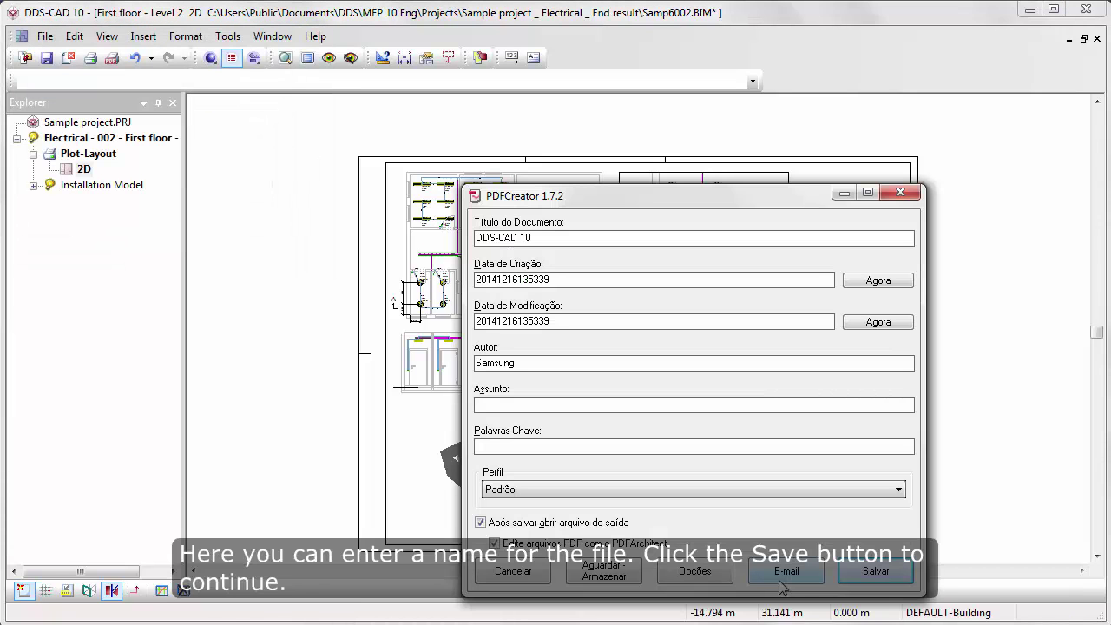
- Title the PDF 'Plot layout demo' and save it as Plot layout demo.pdf
left_click(606, 239)
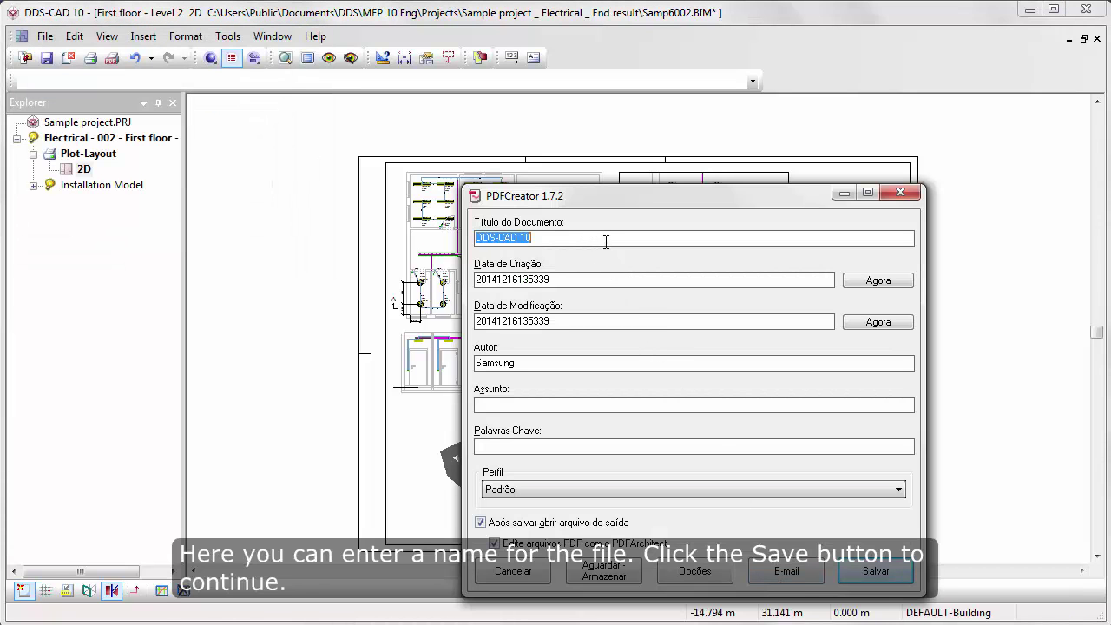
type("Plot layout demo")
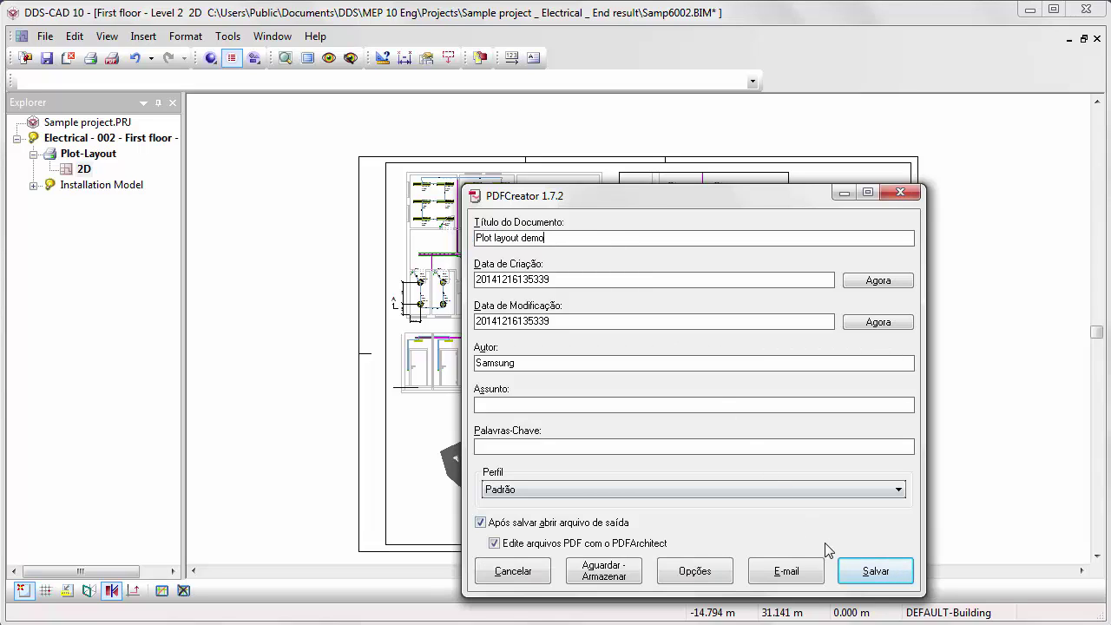
left_click(846, 568)
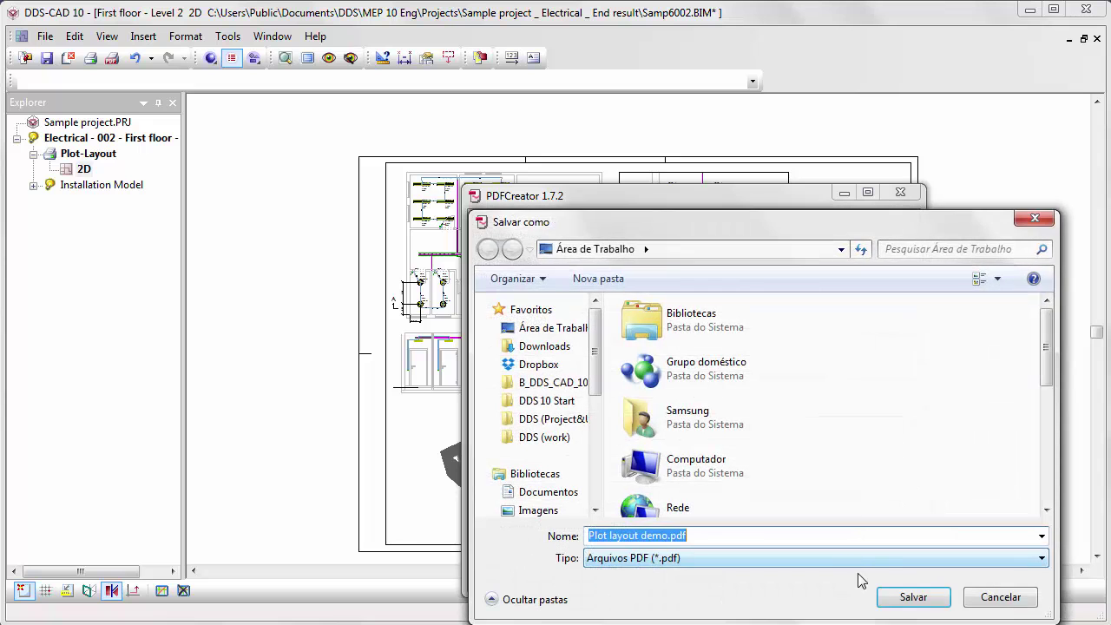
left_click(887, 598)
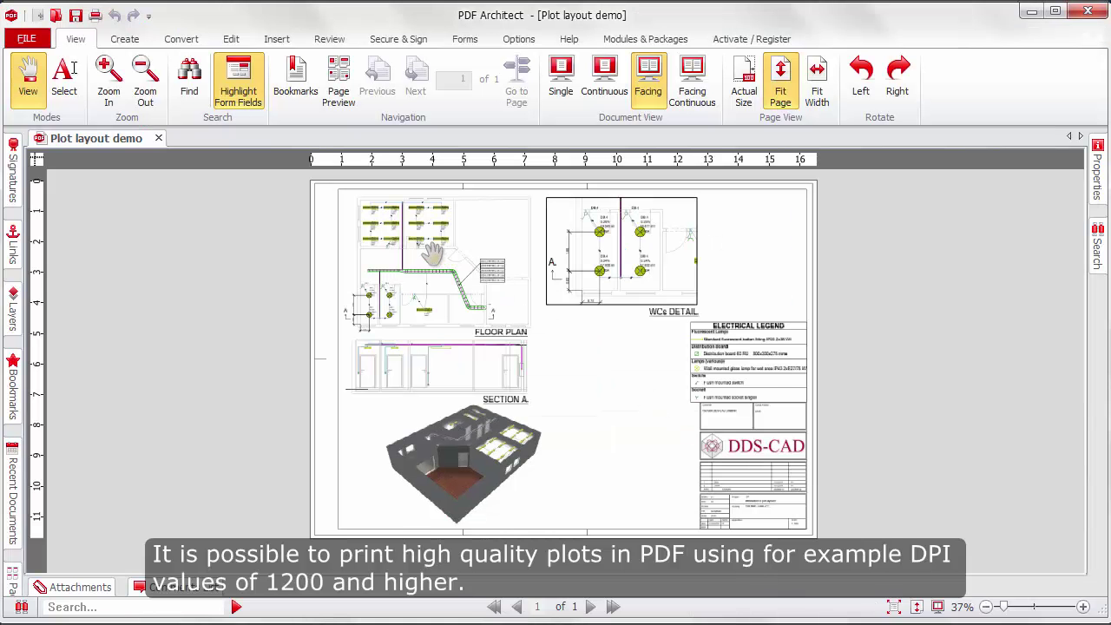
- Zoom and pan around the Plot layout demo PDF to inspect the floor plan, section and 3D view
scroll(462, 261, "up", 3, "ctrl")
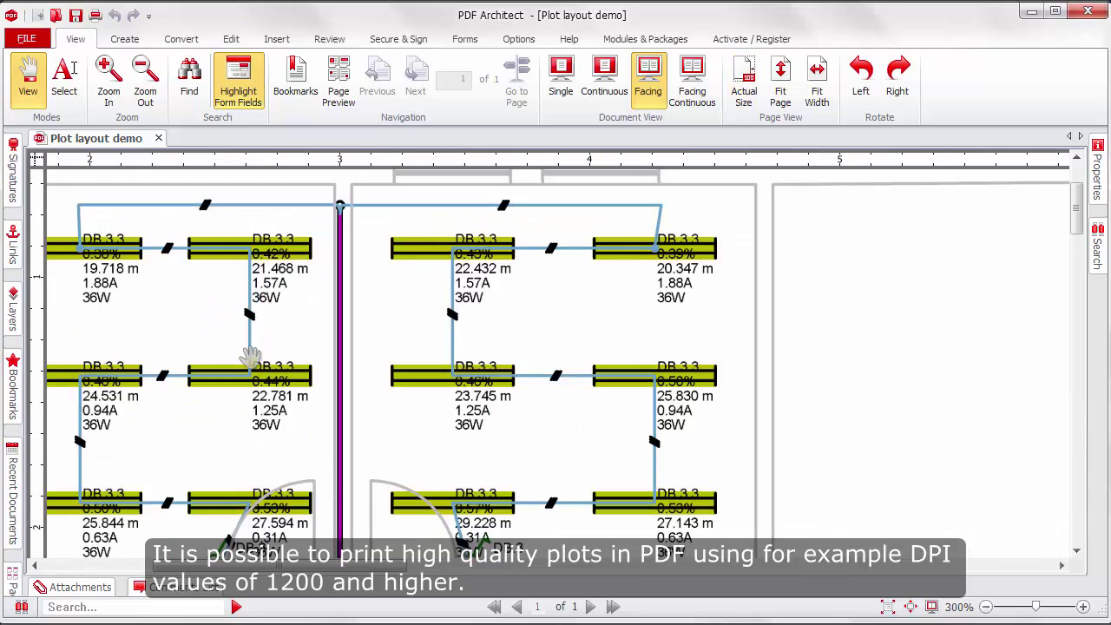
scroll(248, 354, "down", 3)
scroll(259, 362, "down", 5)
scroll(341, 439, "up", 1, "ctrl")
scroll(341, 438, "down", 5)
scroll(341, 438, "down", 1)
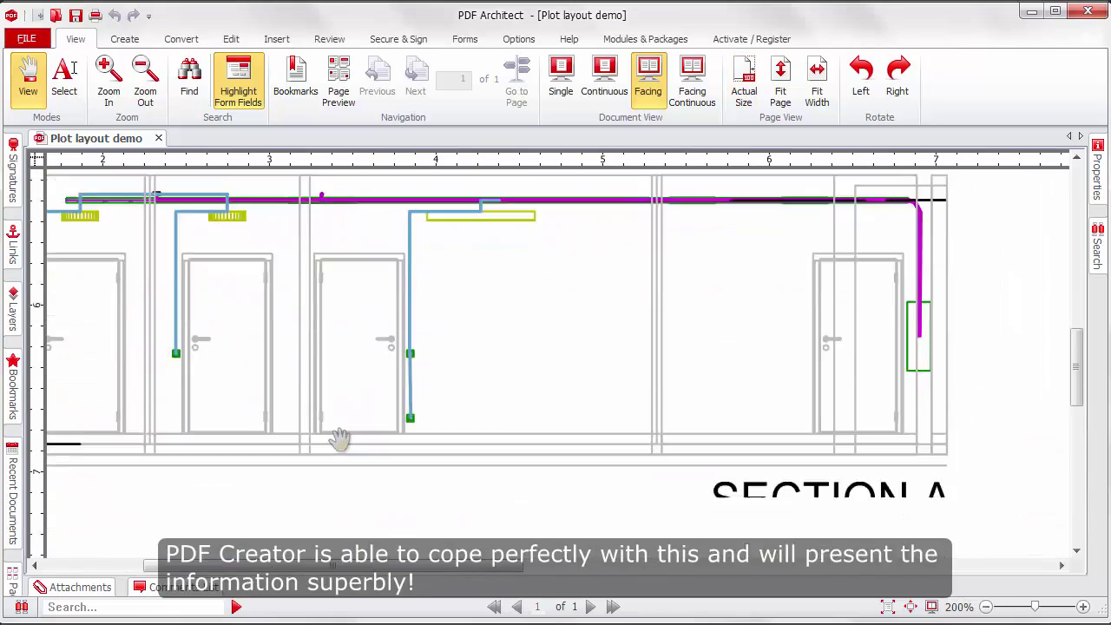
scroll(339, 438, "down", 5)
scroll(809, 435, "up", 4, "ctrl")
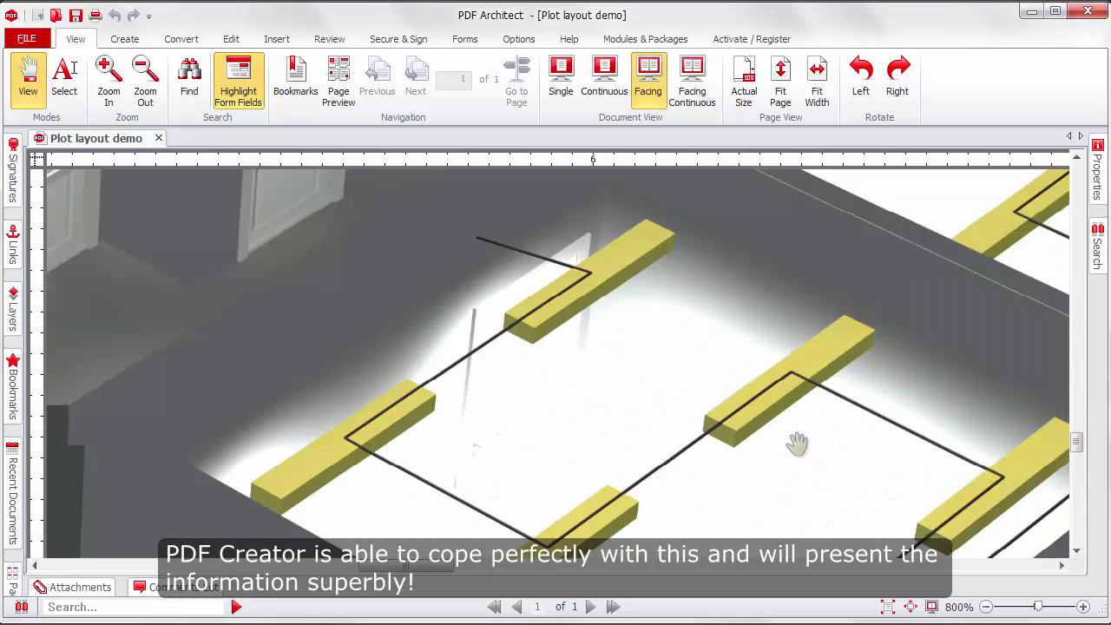
scroll(796, 443, "down", 3, "ctrl")
scroll(521, 425, "up", 1, "ctrl")
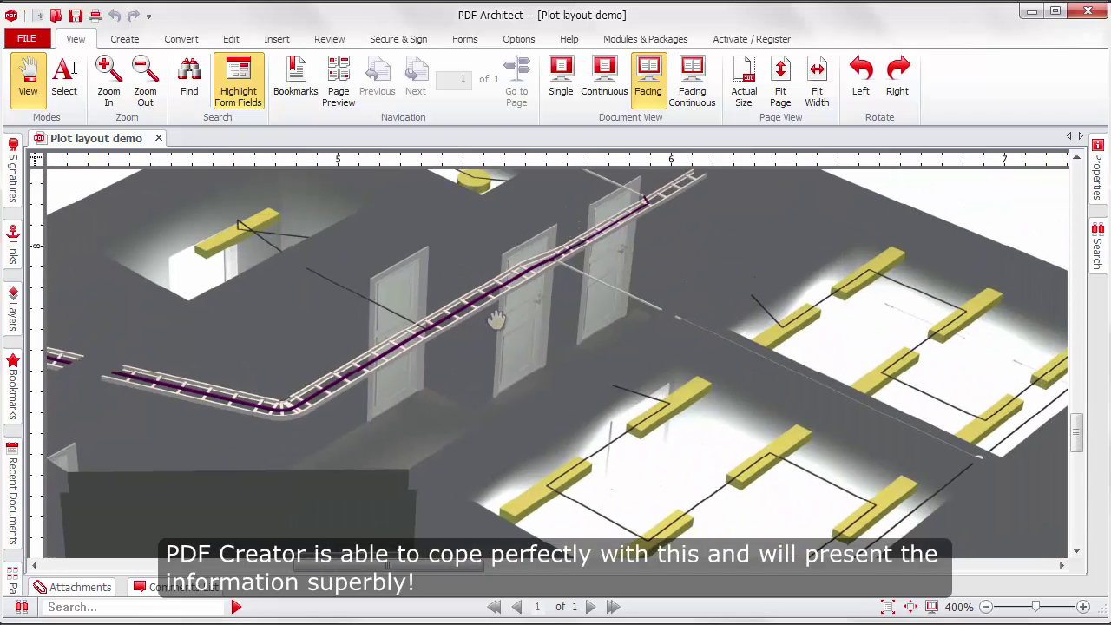
scroll(511, 421, "up", 1, "ctrl")
left_click_drag(510, 420, 555, 440)
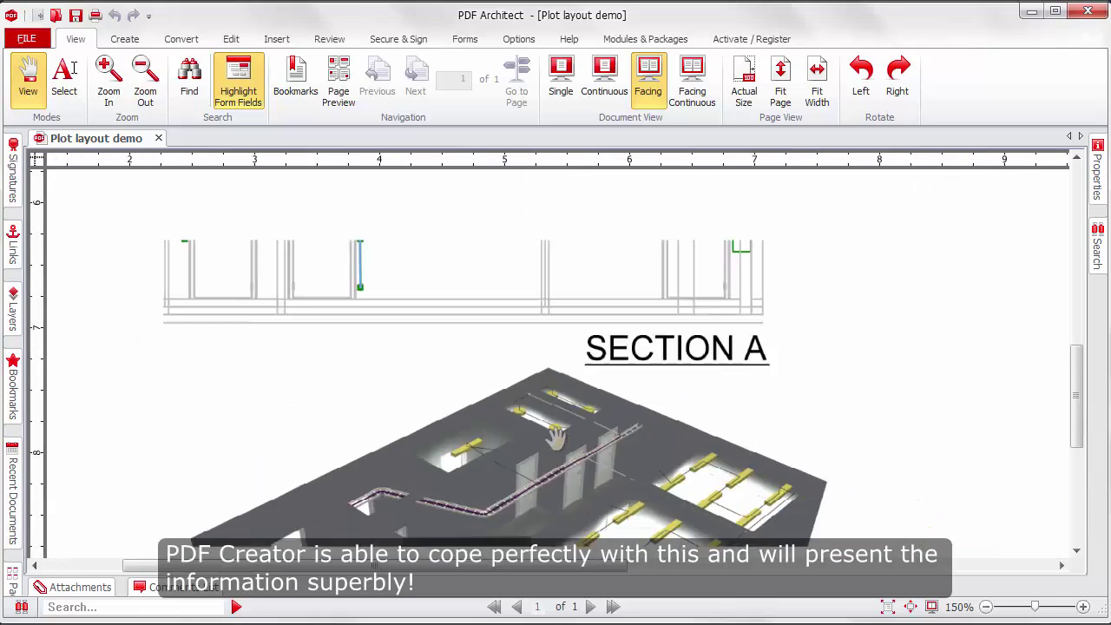